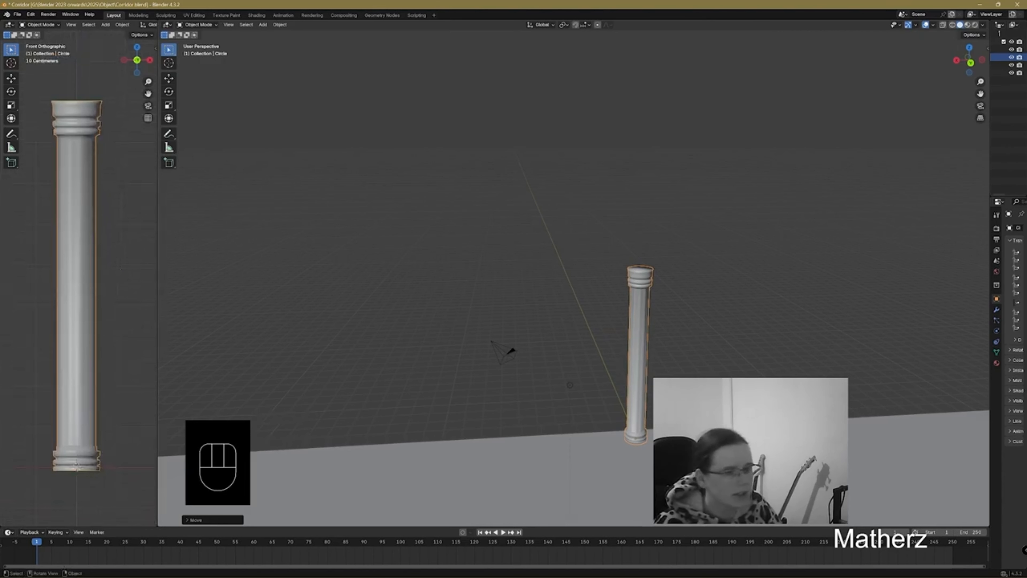
- Duplicate the column and offset the copy 5 m along the global X axis
middle_click_drag(746, 366, 652, 335, "shift")
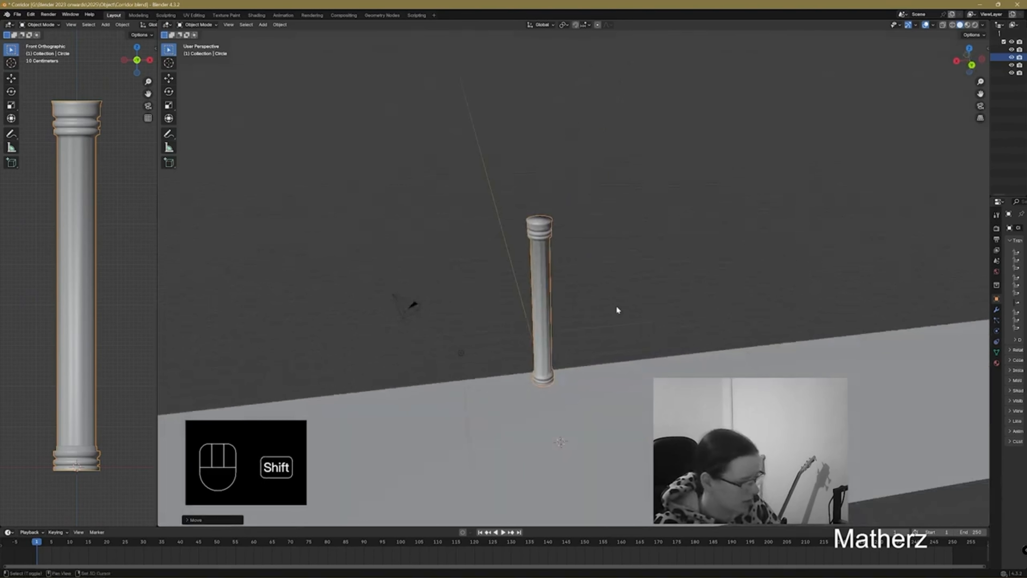
key("shift+d")
key("x")
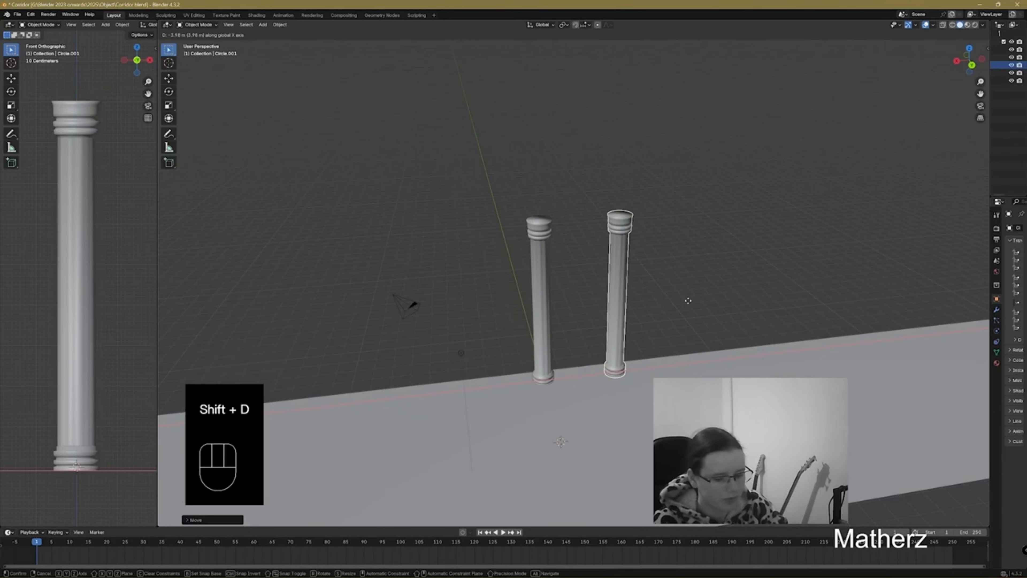
key("KP_1")
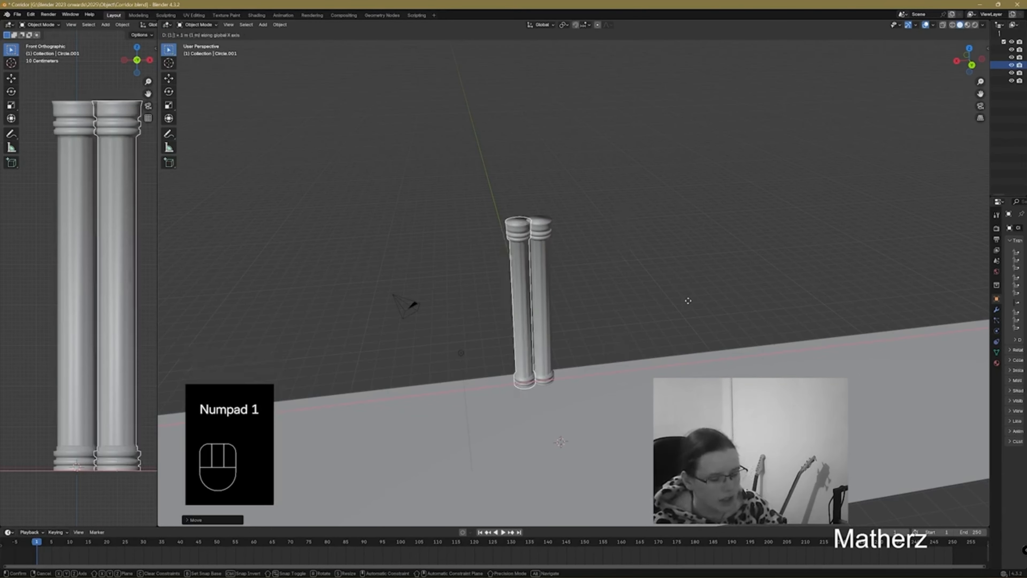
key("KP_0")
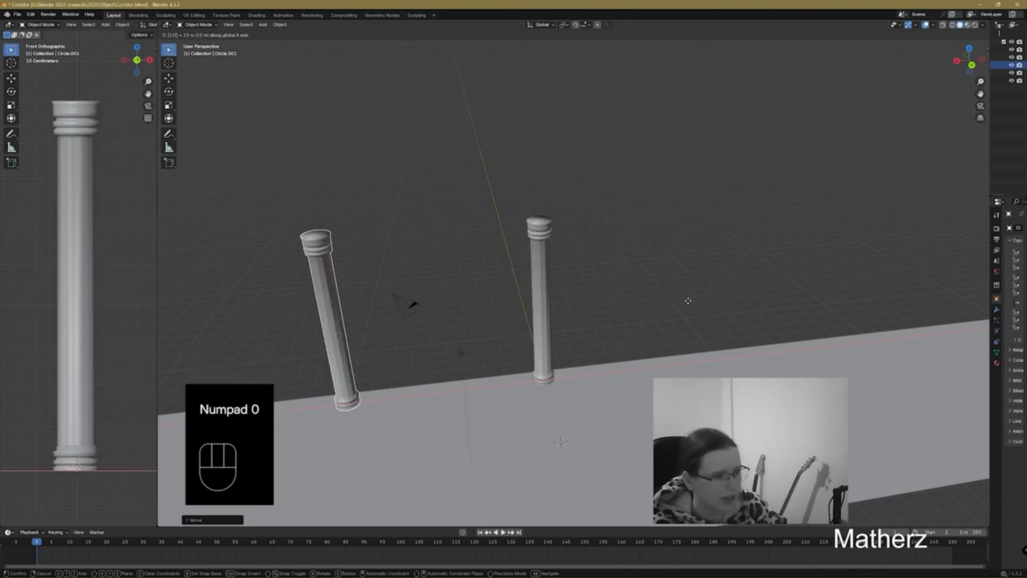
key("BackSpace")
key("BackSpace")
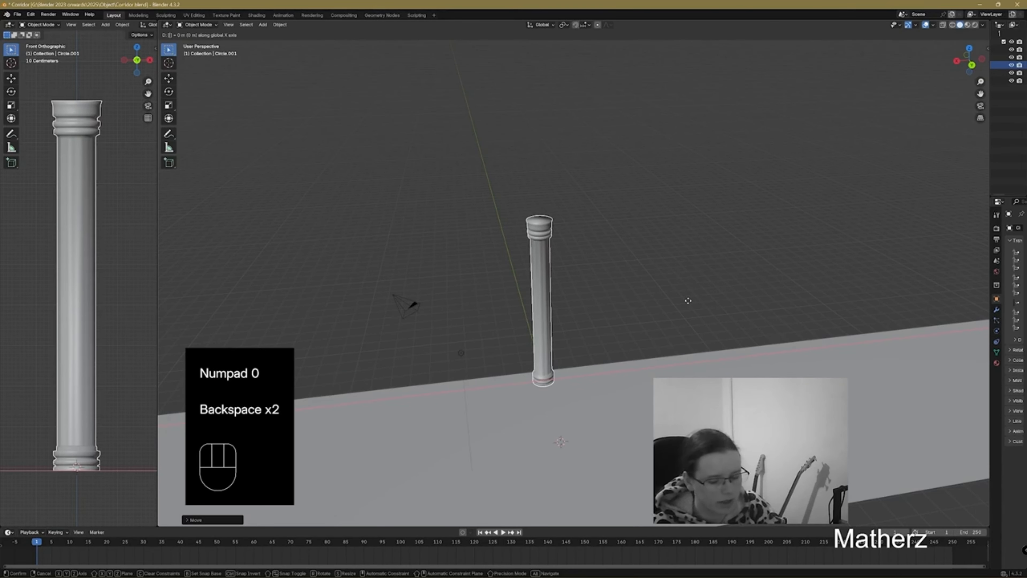
key("KP_5")
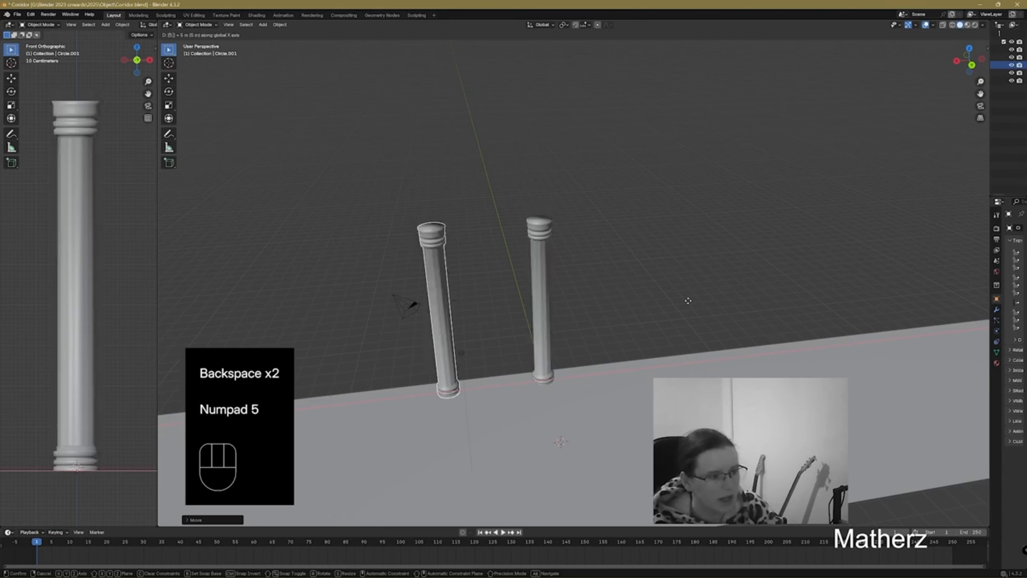
left_click(688, 303)
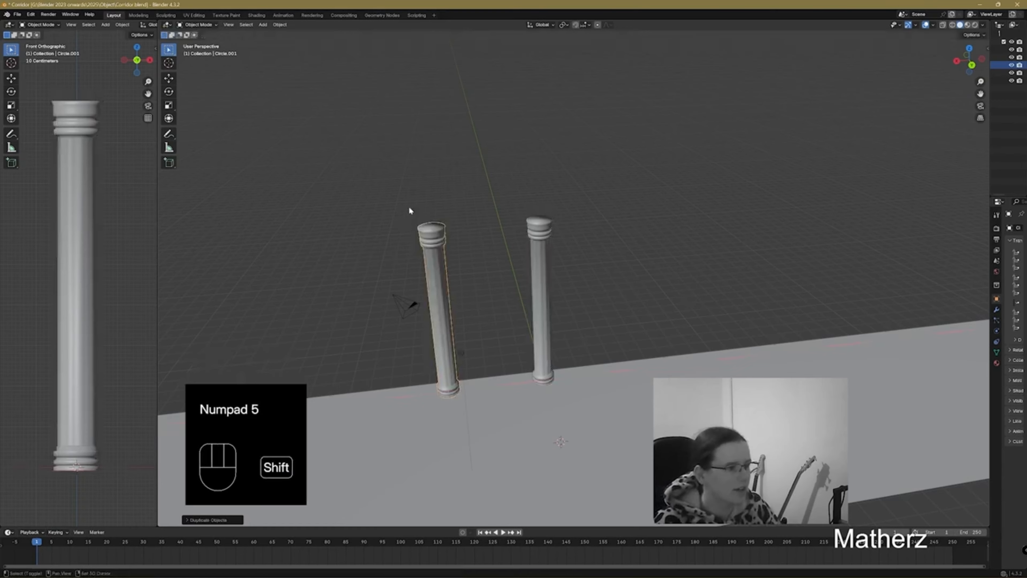
- Duplicate both columns together and offset the copies 10 m along the X axis
left_click_drag(409, 206, 566, 258, "shift")
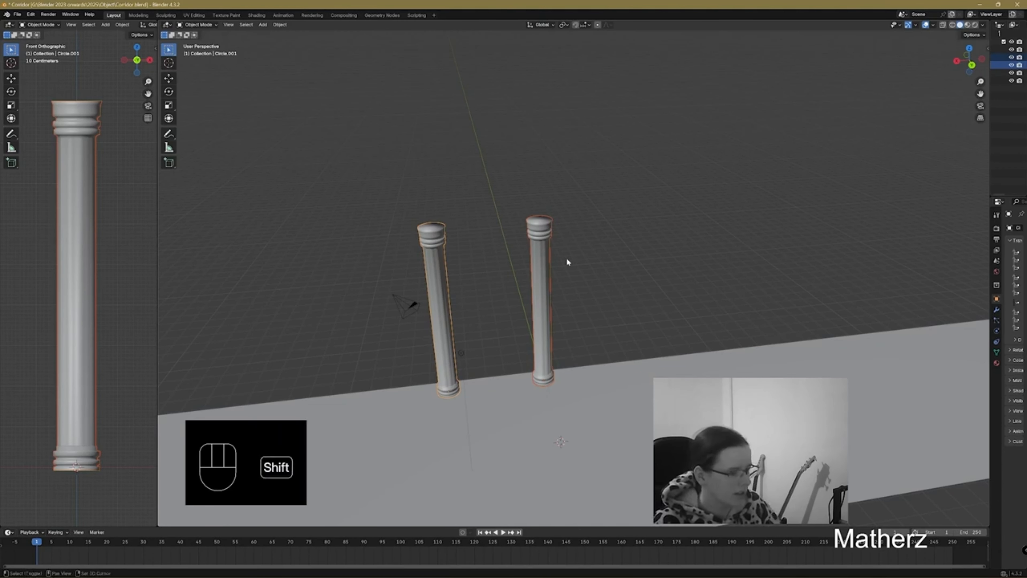
key("shift+d")
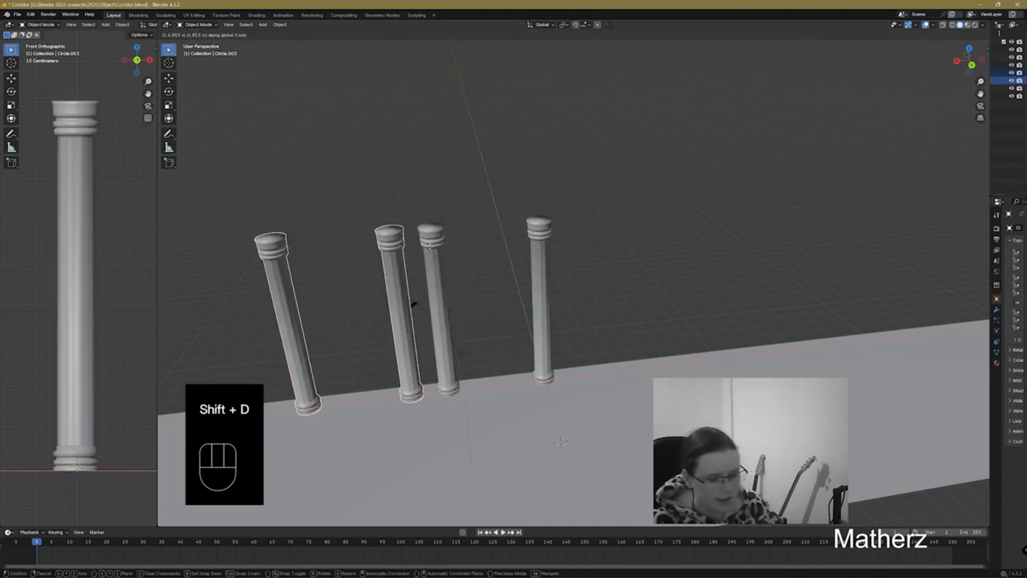
type("10")
key("Return")
- Duplicate all four columns and offset the copies 20 m along the X axis
middle_click_drag(430, 245, 426, 269)
left_click_drag(283, 217, 607, 266)
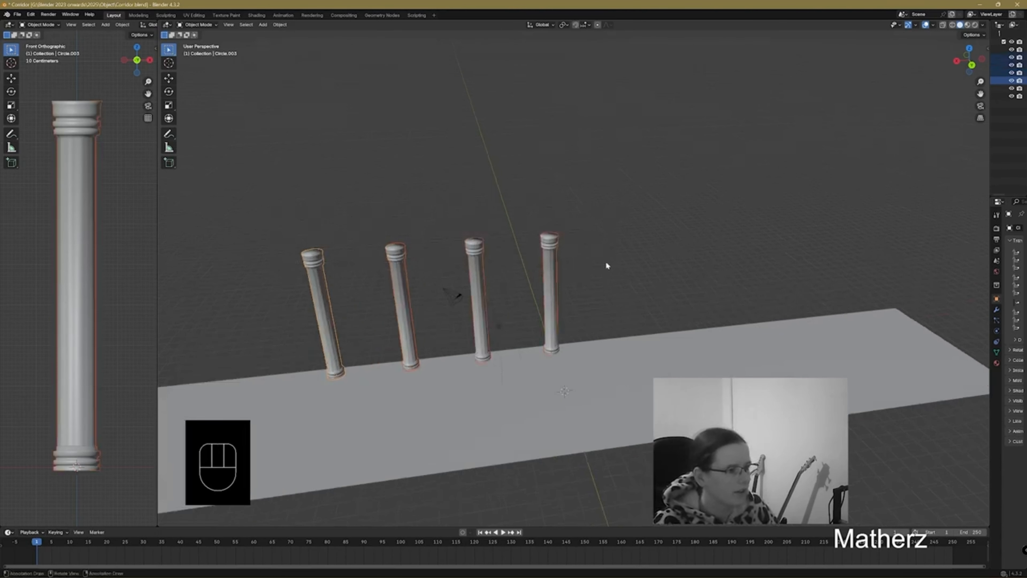
key("shift+d")
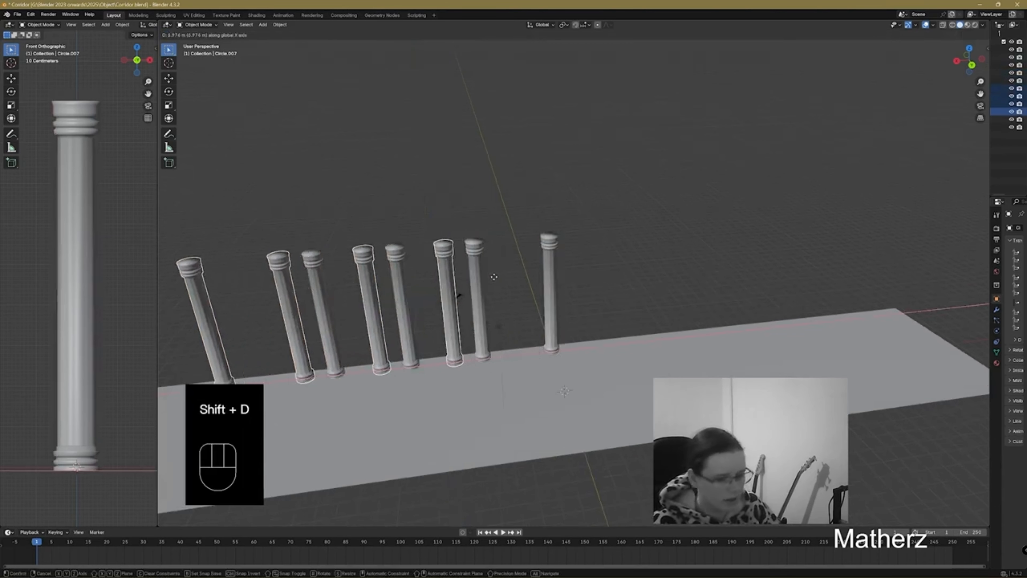
type("20")
key("Return")
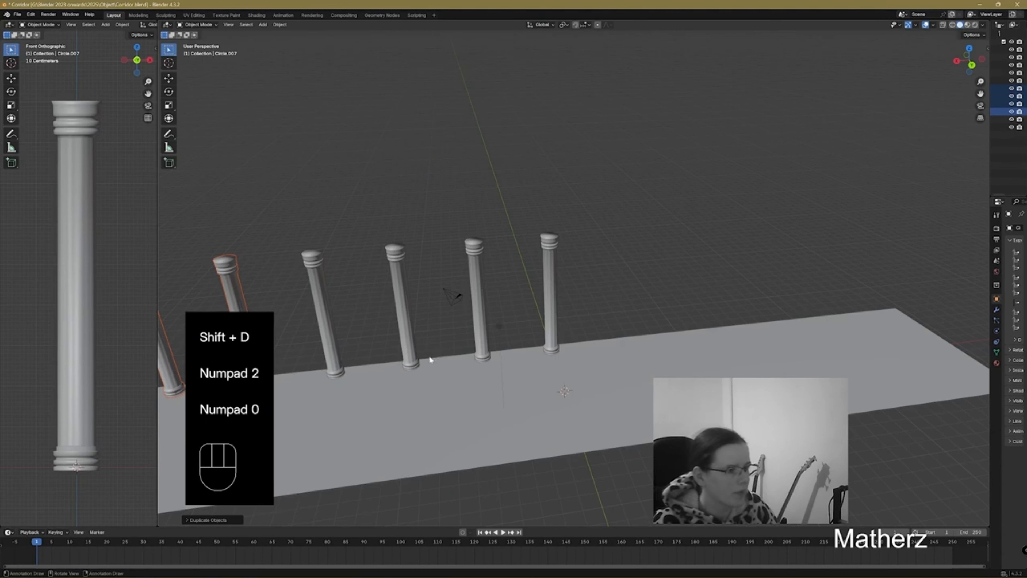
- Duplicate all eight columns and offset the copies -40 m along the X axis to extend the row the other way
middle_click_drag(431, 359, 672, 284, "shift")
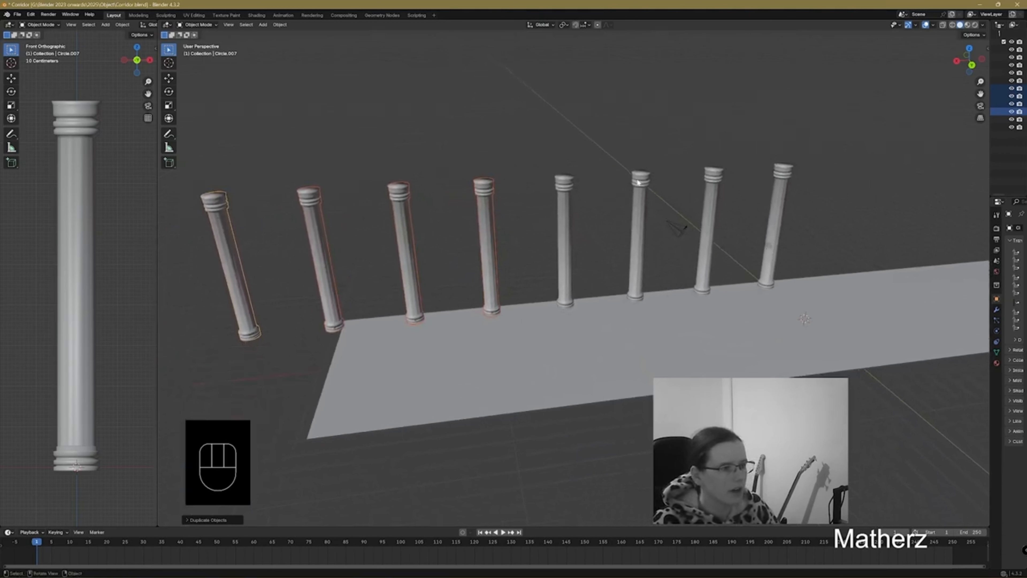
left_click_drag(210, 170, 814, 196)
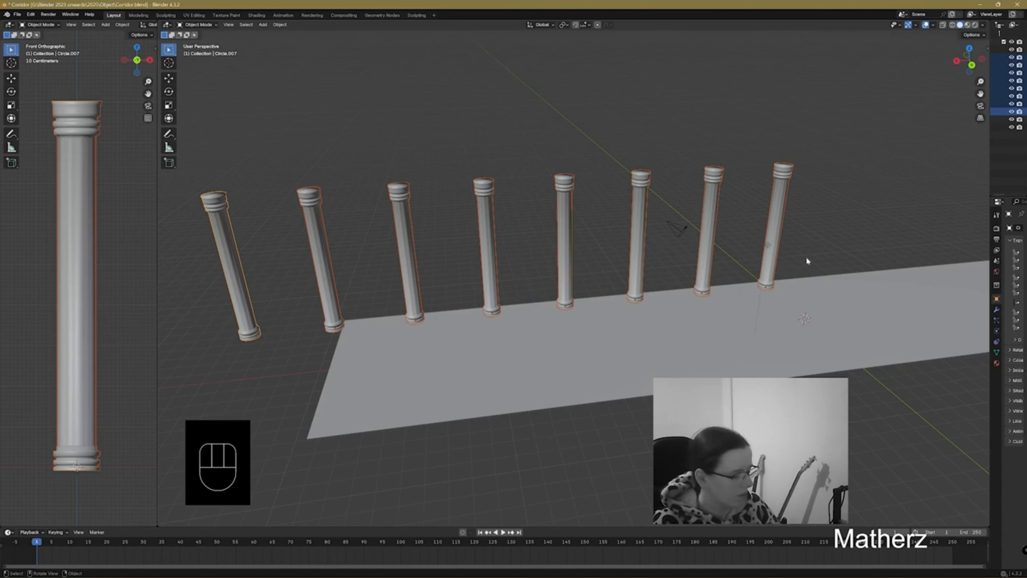
middle_click_drag(806, 261, 691, 283, "shift")
key("shift+d")
key("x")
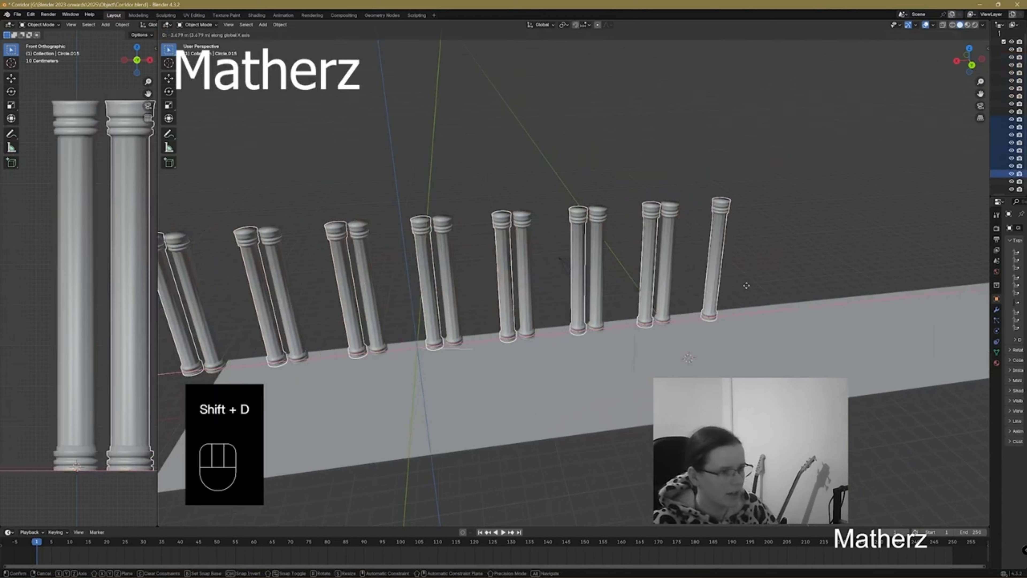
key("KP_Subtract")
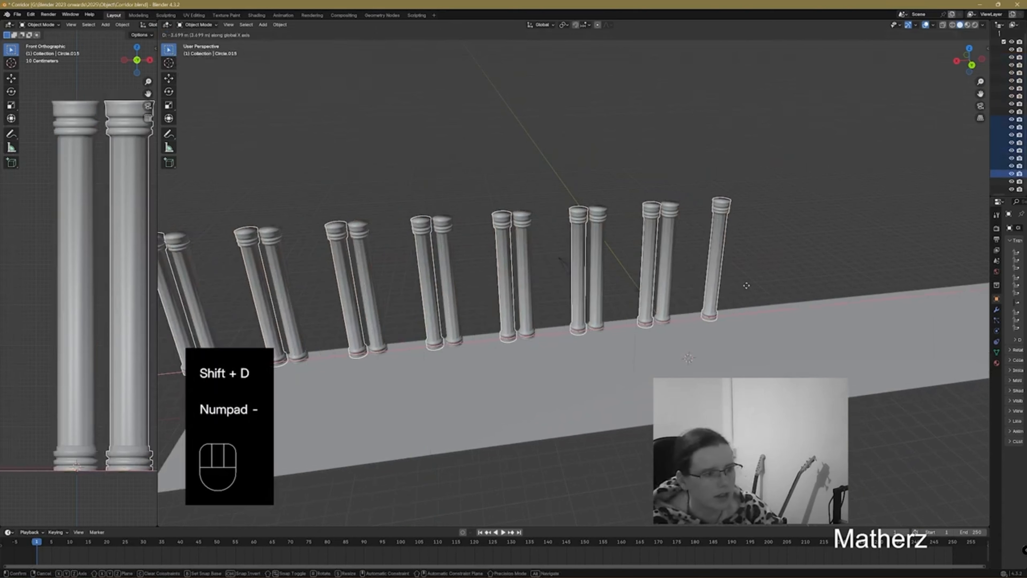
key("KP_5")
key("KP_0")
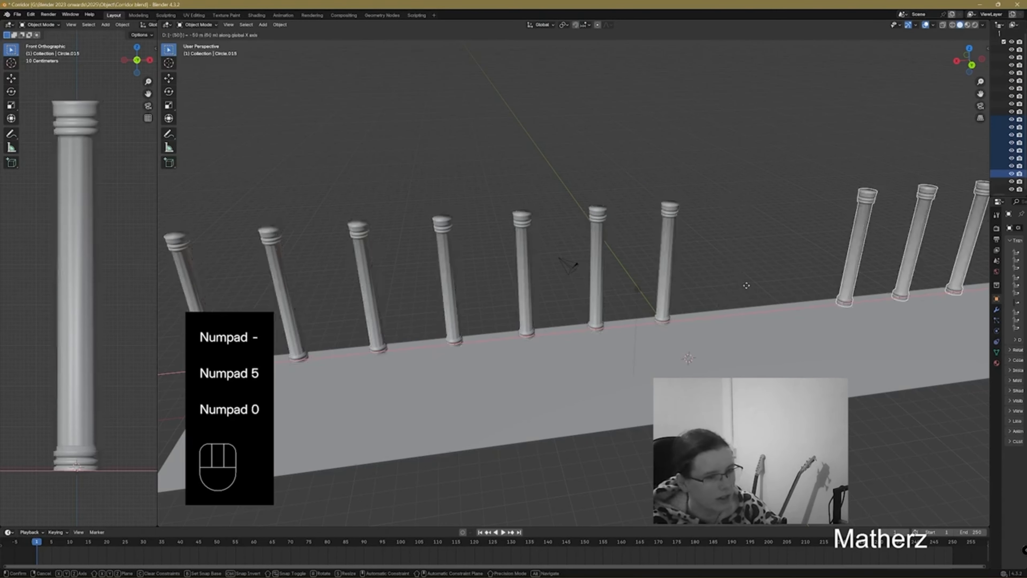
key("BackSpace")
key("BackSpace")
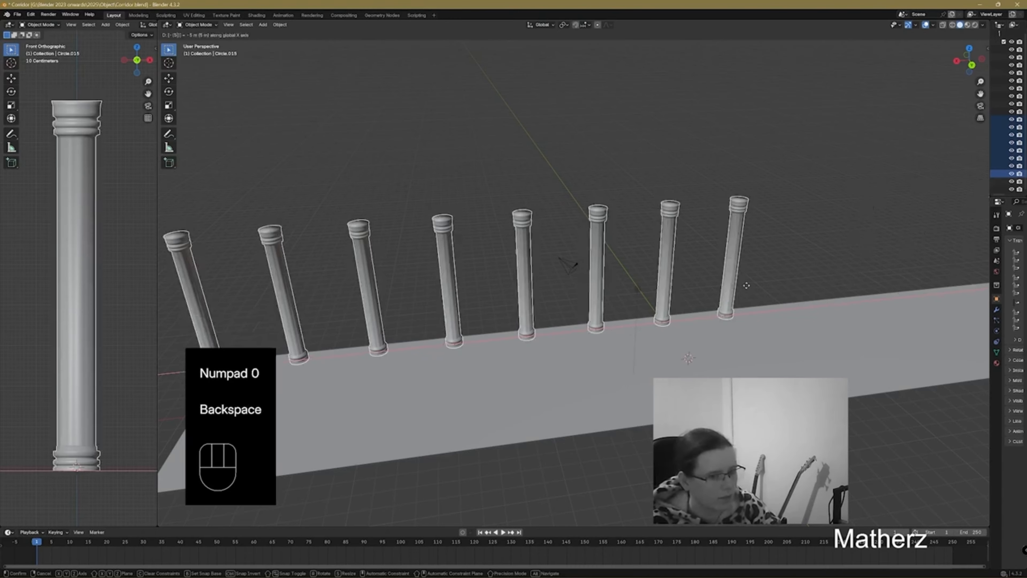
key("KP_7")
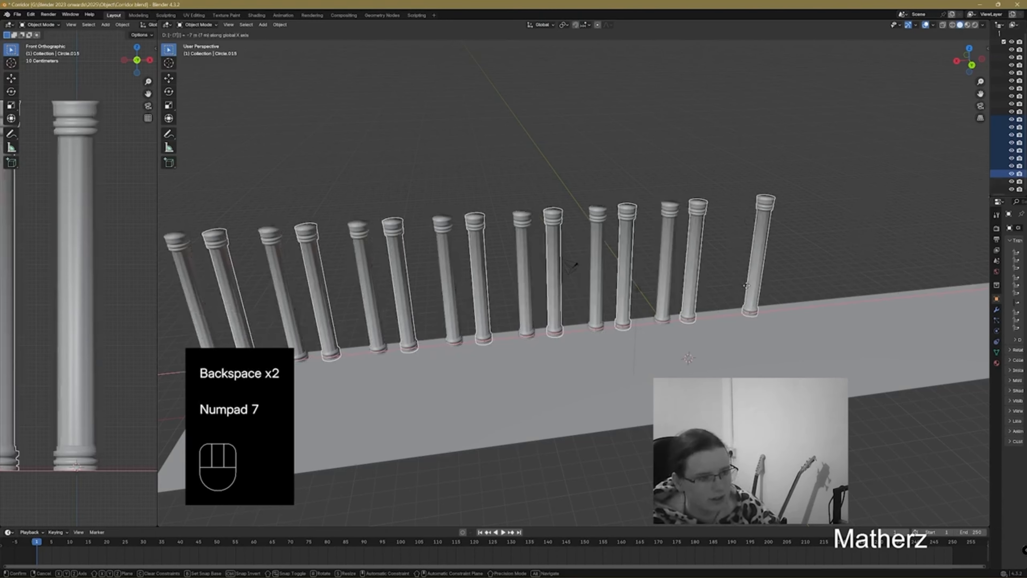
key("BackSpace")
key("KP_4")
key("KP_0")
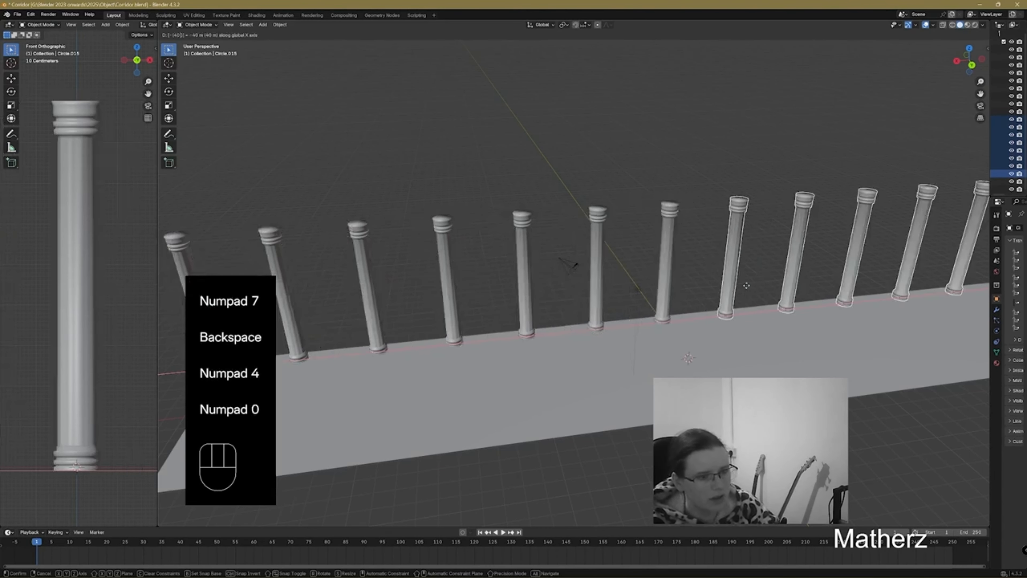
left_click(690, 258)
- Frame a low view down the length of the column row and align the active camera to that view
middle_click_drag(690, 258, 701, 352)
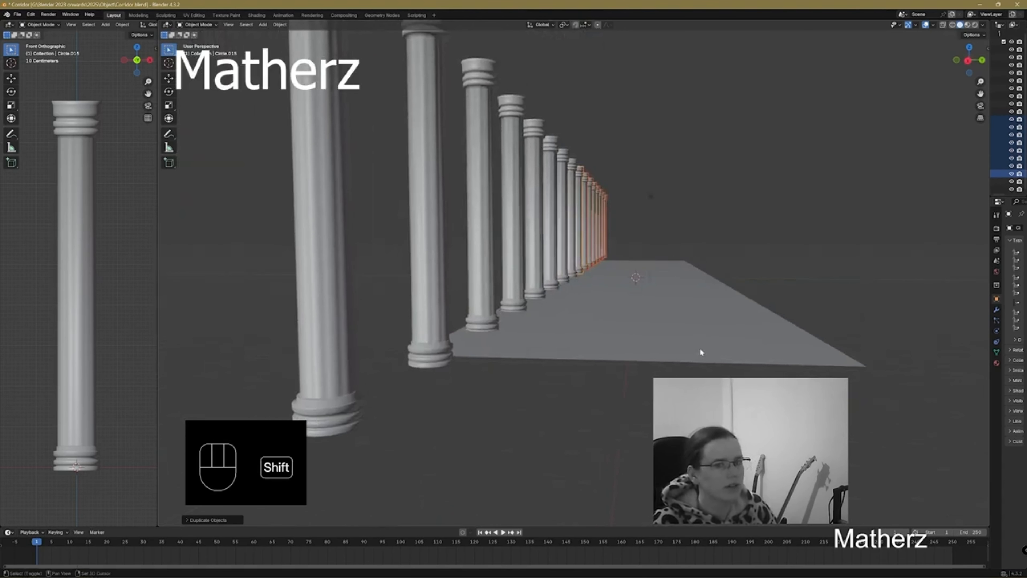
middle_click_drag(700, 261, 695, 289)
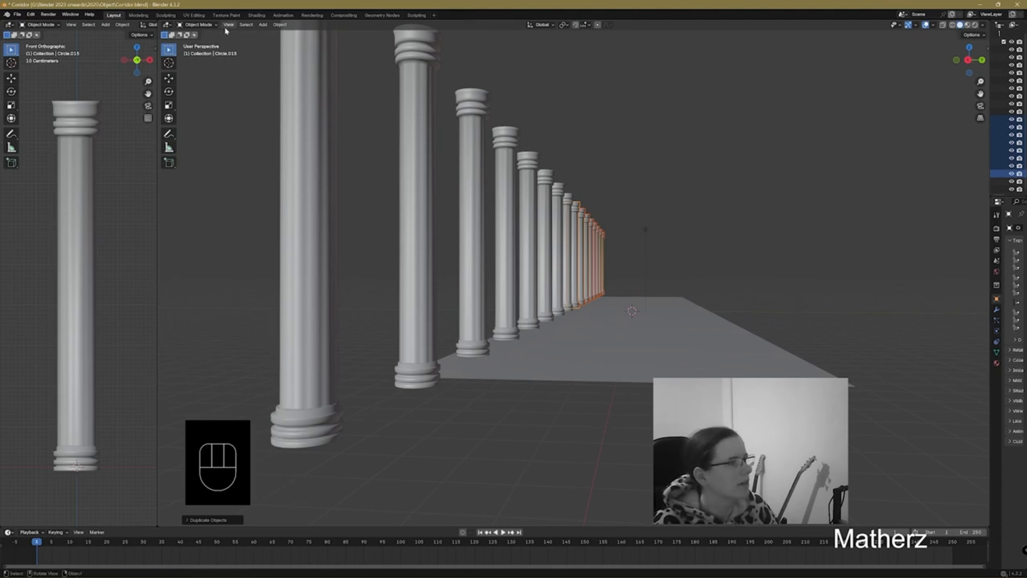
left_click(261, 24)
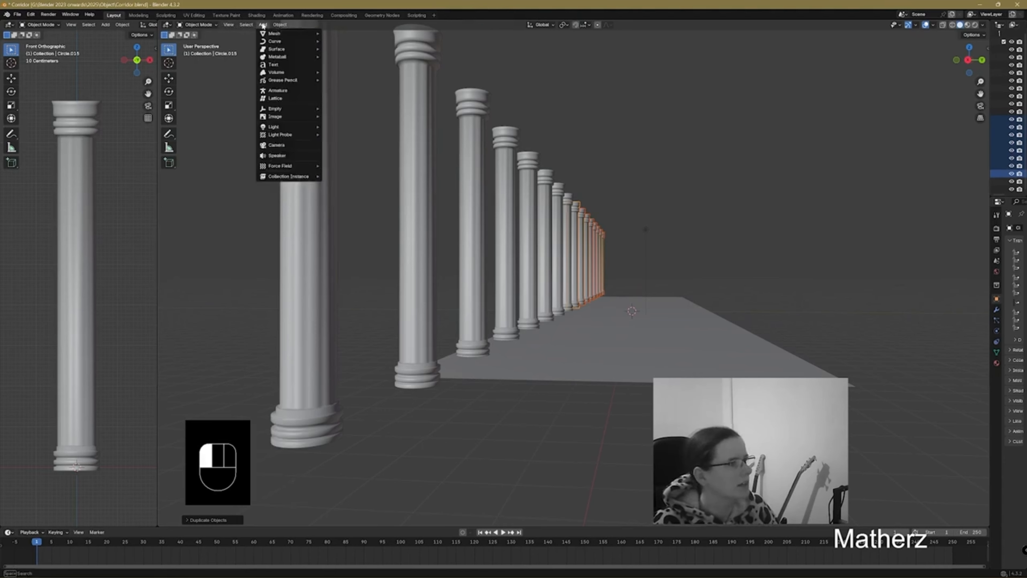
left_click(229, 24)
mouse_move(277, 142)
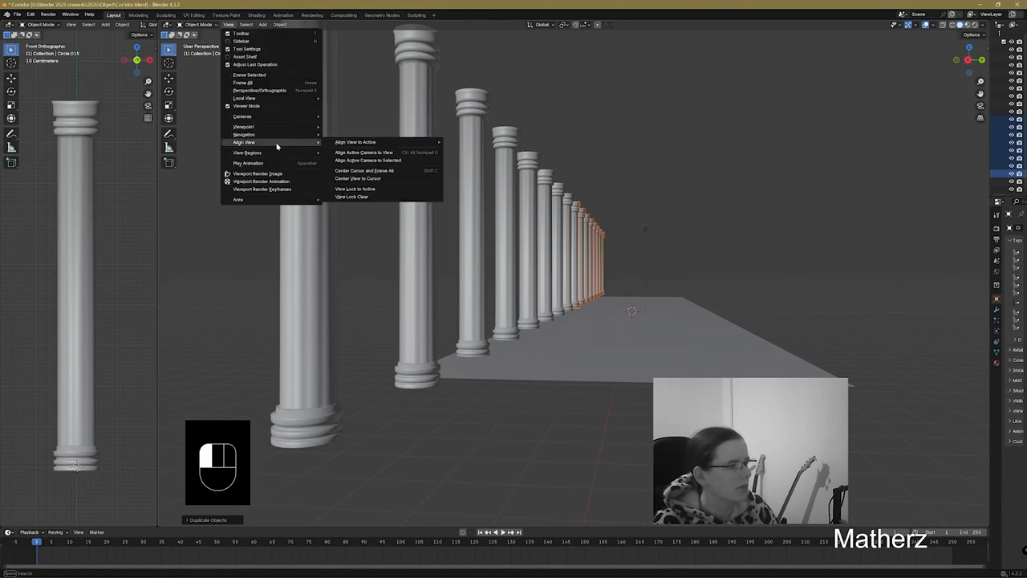
left_click(388, 153)
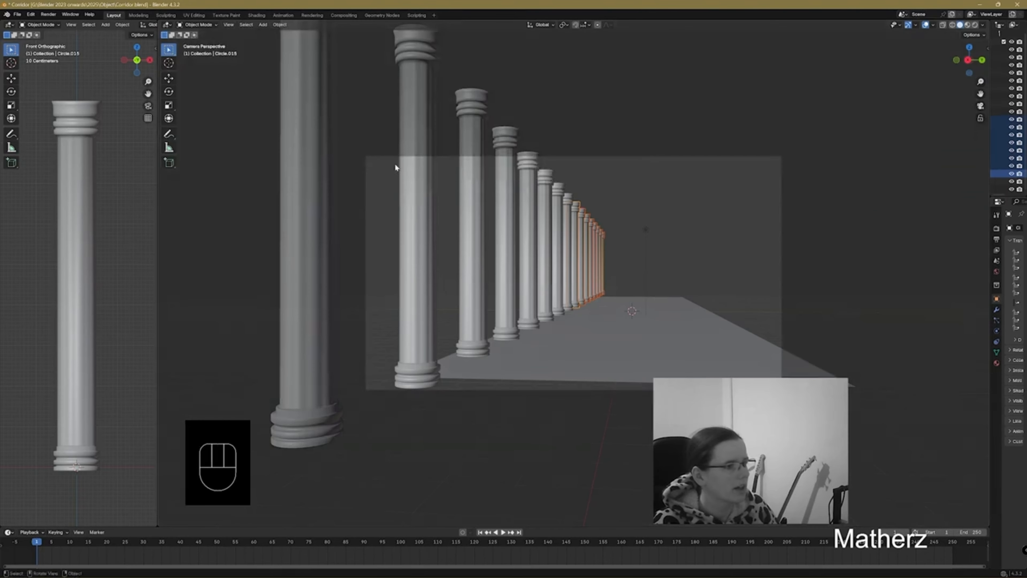
- Select the camera and move it slightly so the nearest column's base sits just inside the frame's edge
left_click(590, 156)
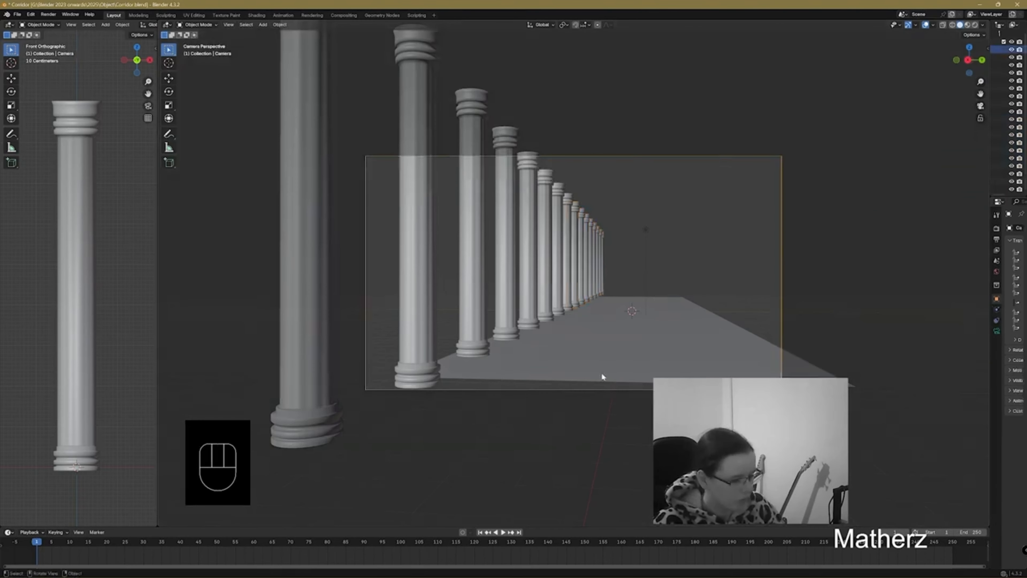
key("g")
left_click(614, 458)
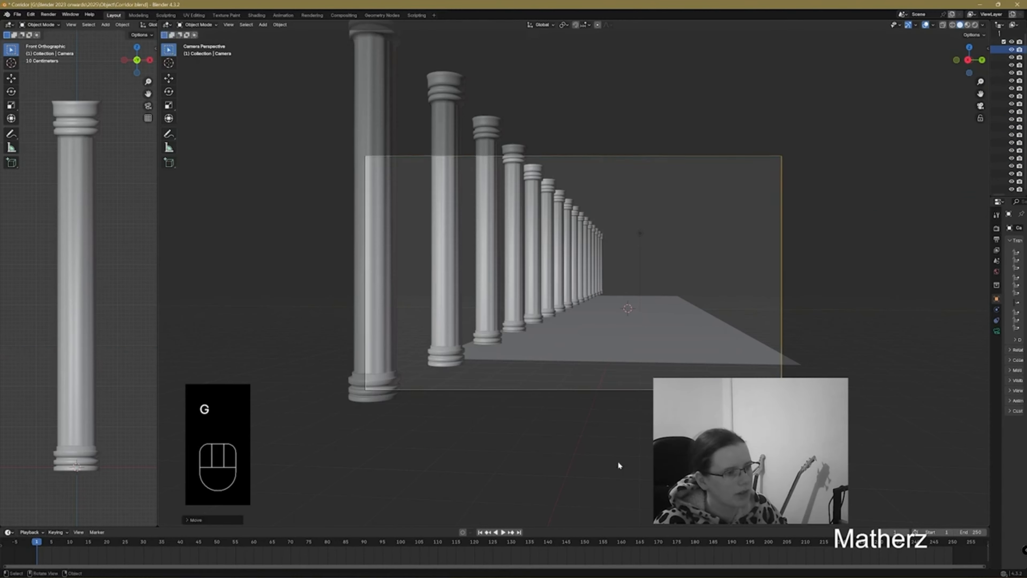
key("g")
left_click(587, 465)
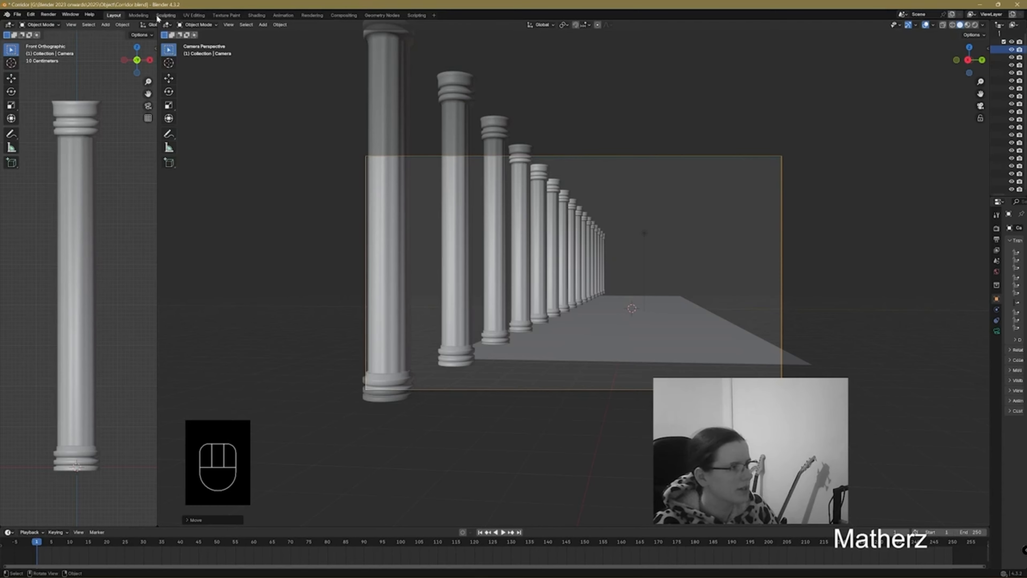
- Merge the two 3D viewports into one and split it again into two equal side-by-side viewports
left_click_drag(154, 20, 213, 65)
scroll(568, 232, "down", 2)
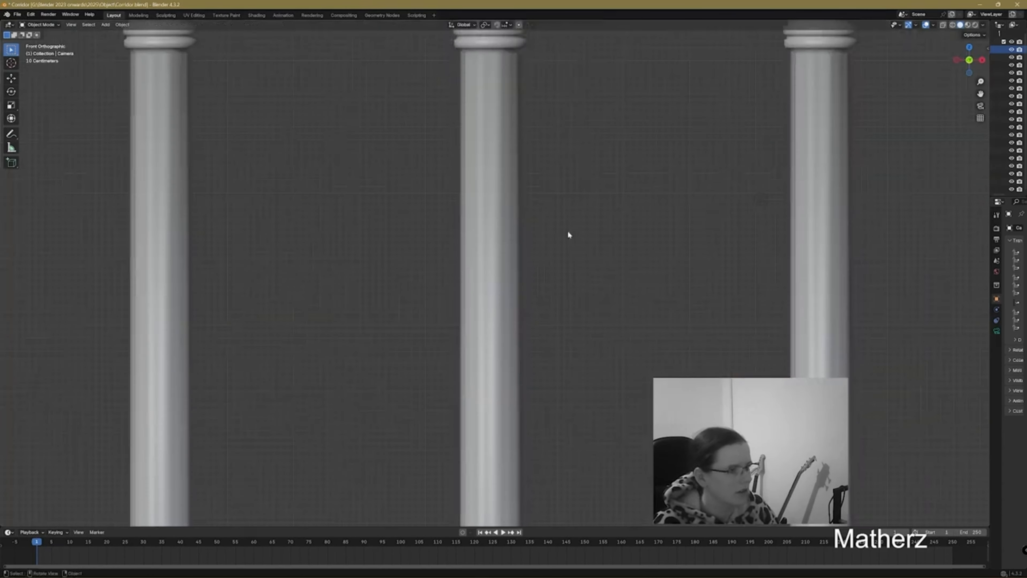
middle_click_drag(568, 234, 572, 241)
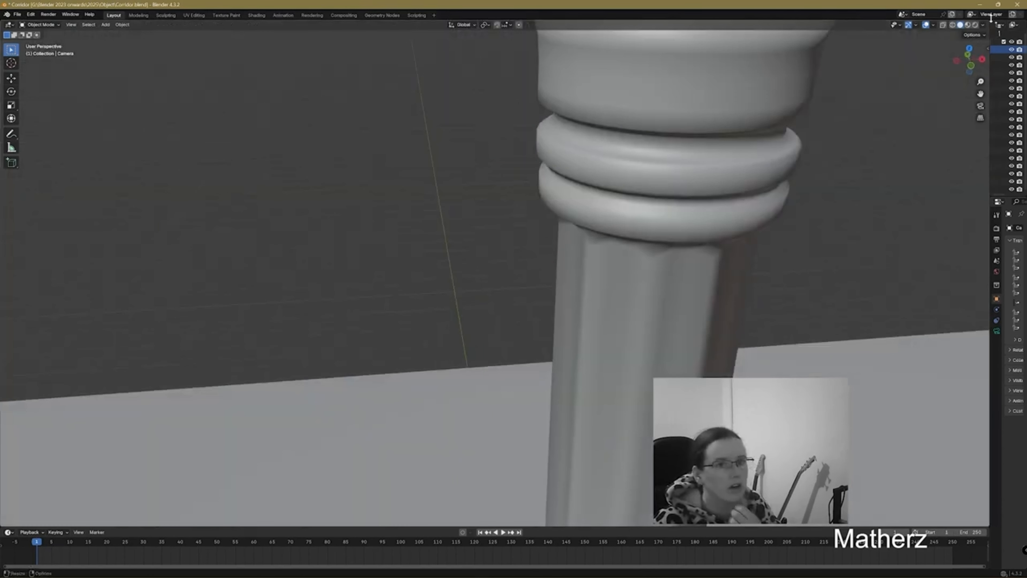
left_click_drag(987, 21, 502, 121)
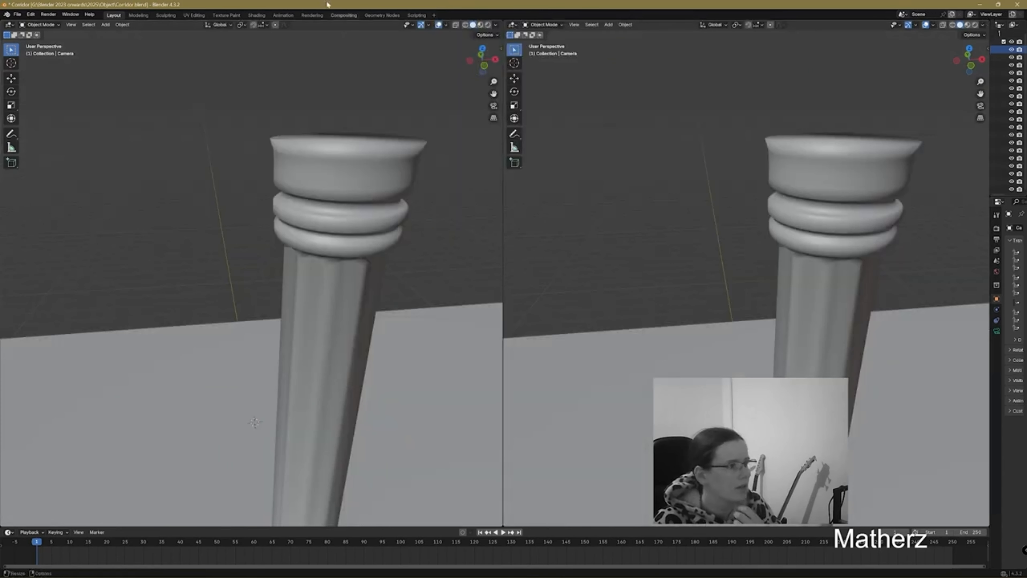
- Show the active camera's view in one viewport and narrow it to about a quarter of the width, with the whole row in the other
left_click(71, 24)
mouse_move(118, 118)
left_click(200, 124)
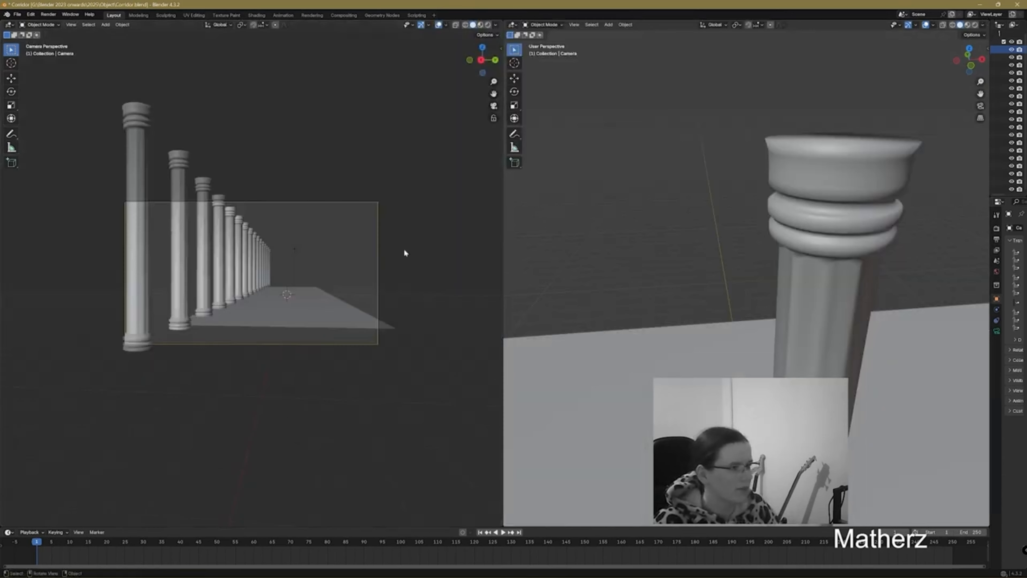
scroll(305, 285, "up", 3)
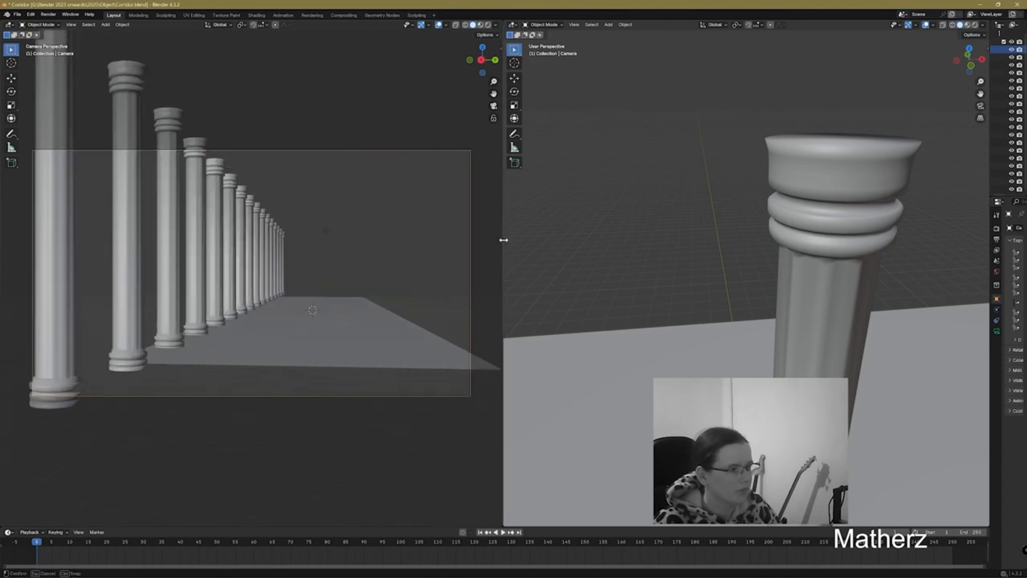
left_click_drag(501, 242, 222, 269)
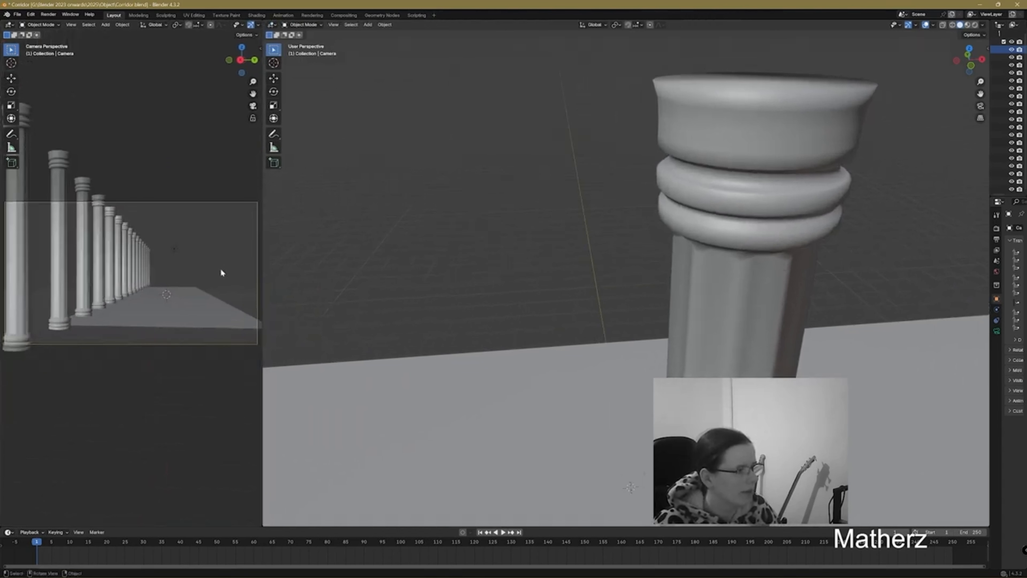
middle_click_drag(736, 249, 604, 291)
scroll(762, 307, "down", 2)
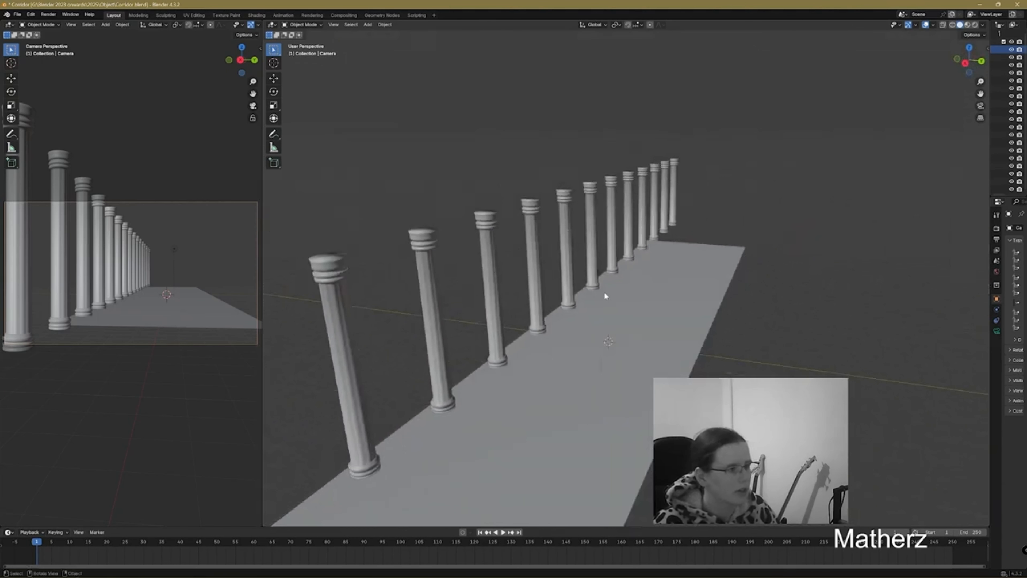
- Stretch the floor plane along X until it runs under the whole column row, and widen the outliner and properties area
left_click(590, 376)
scroll(712, 336, "down", 5)
key("s")
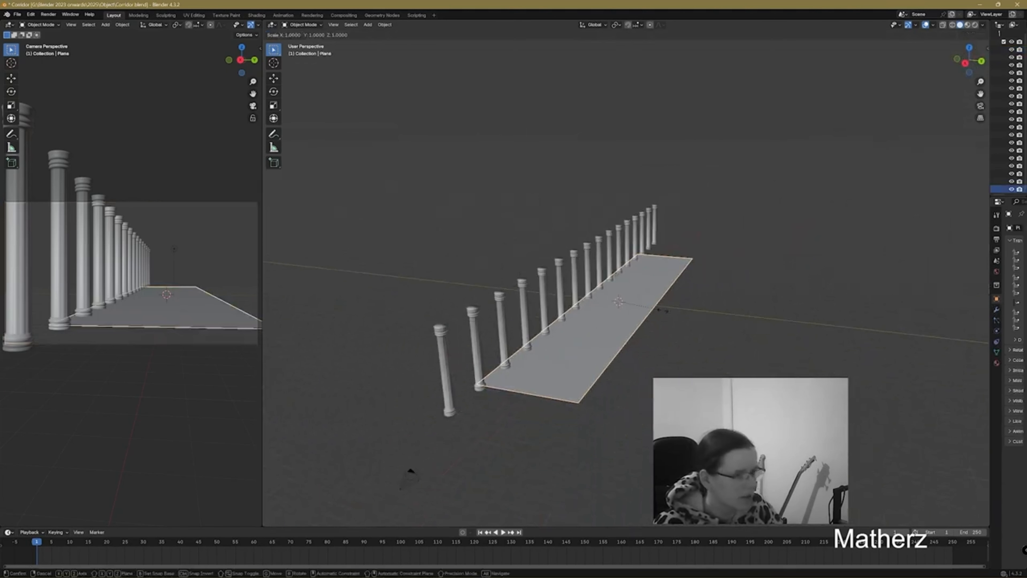
key("x")
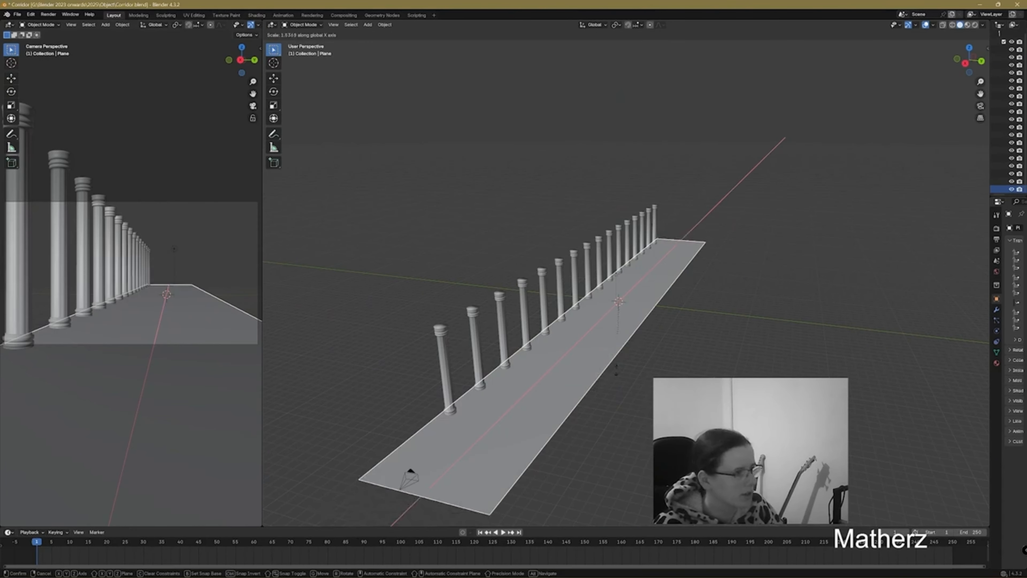
left_click(617, 373)
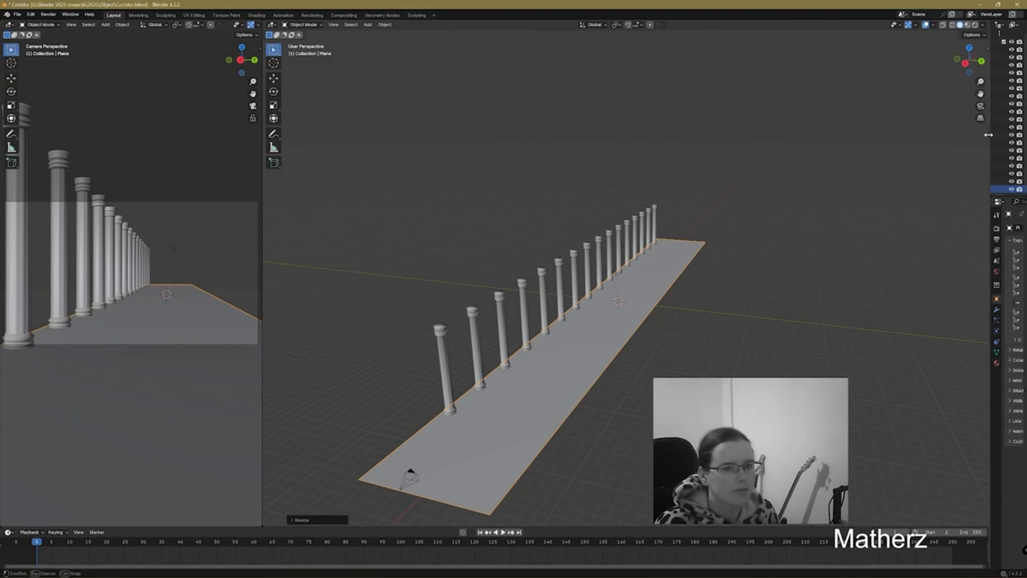
left_click_drag(989, 137, 923, 137)
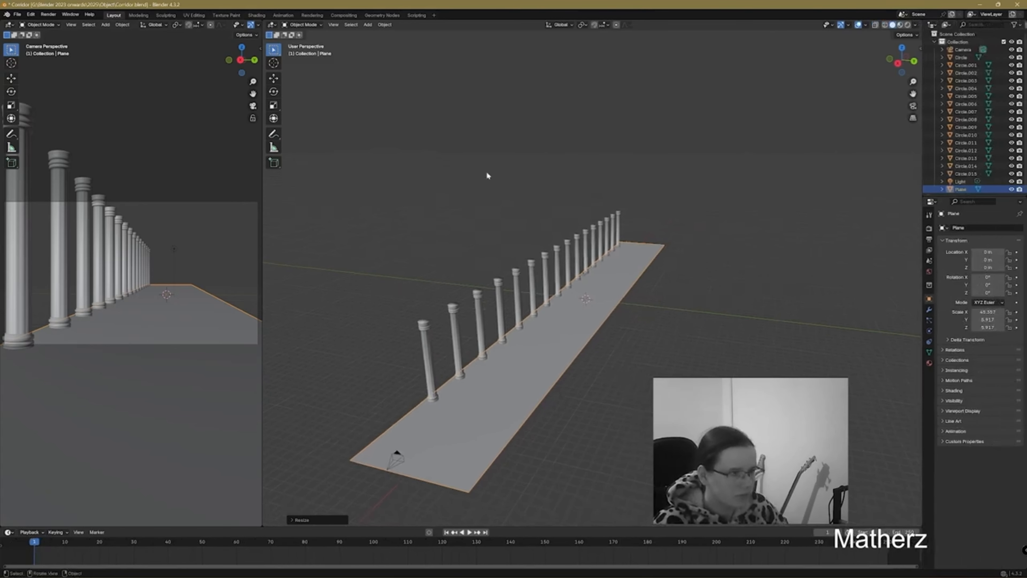
- Add a plane mesh to the scene and stand it upright by rotating it 90° about the X axis
left_click(366, 24)
mouse_move(375, 34)
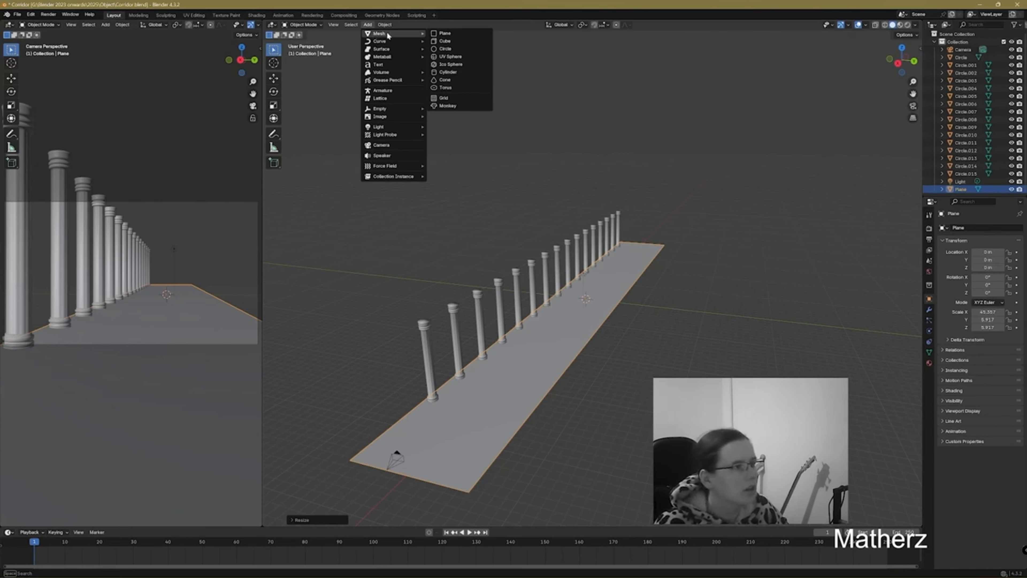
left_click(445, 33)
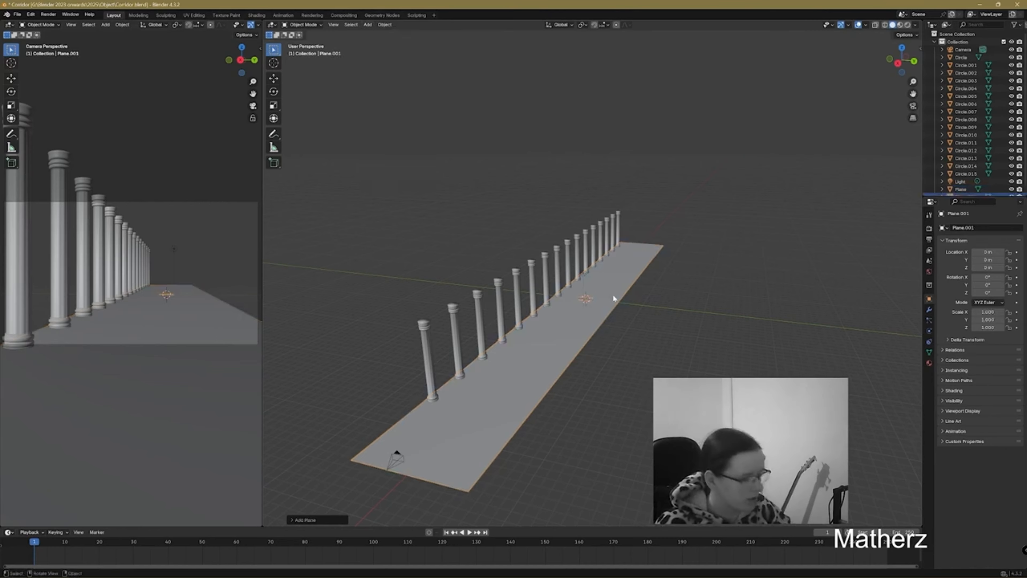
key("r")
type("xis")
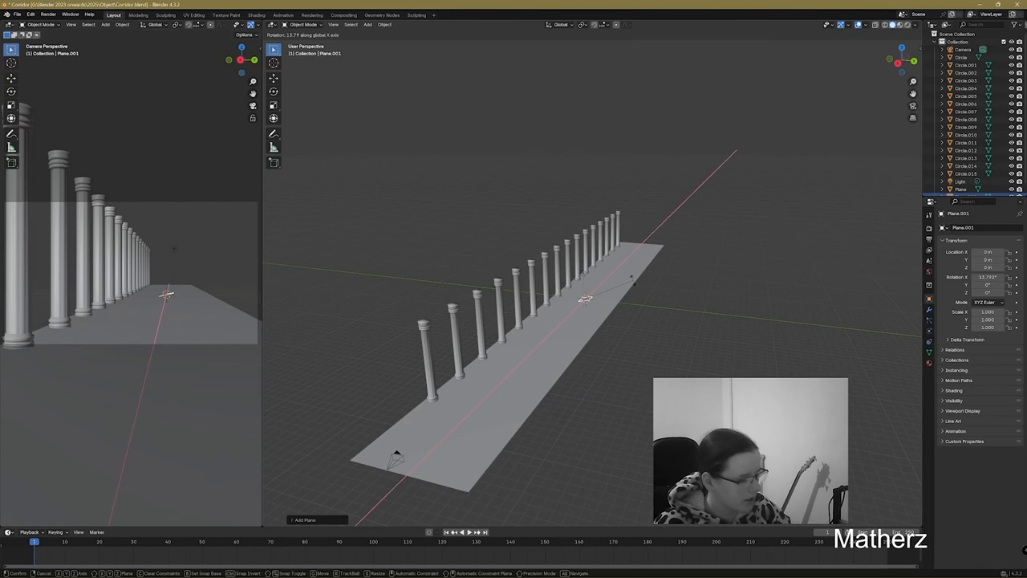
type("90")
key("Return")
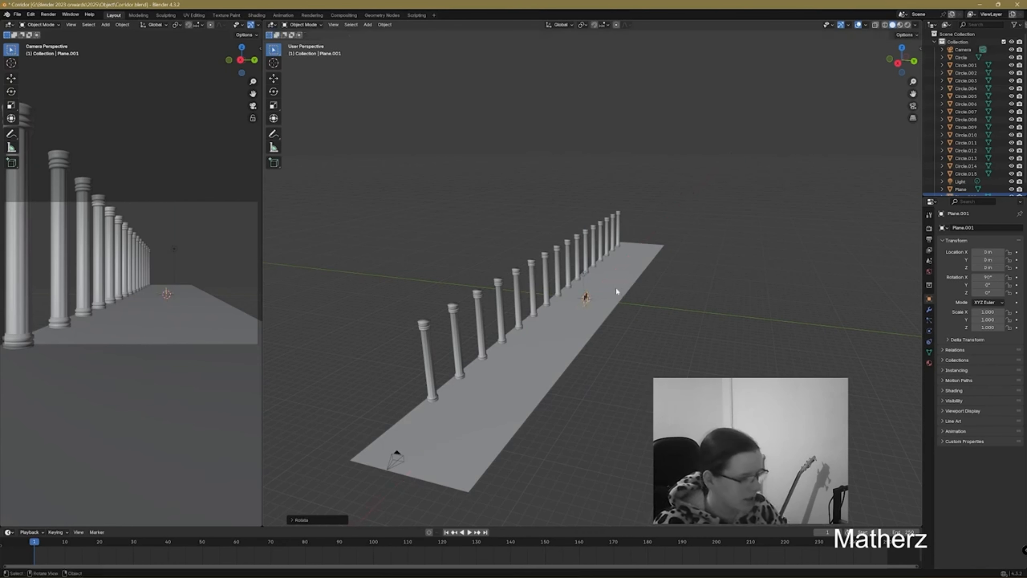
- Scale the upright plane by 10 along X, and enlarge it uniformly about five times to form a corridor wall
type("sx10")
key("Return")
key("s")
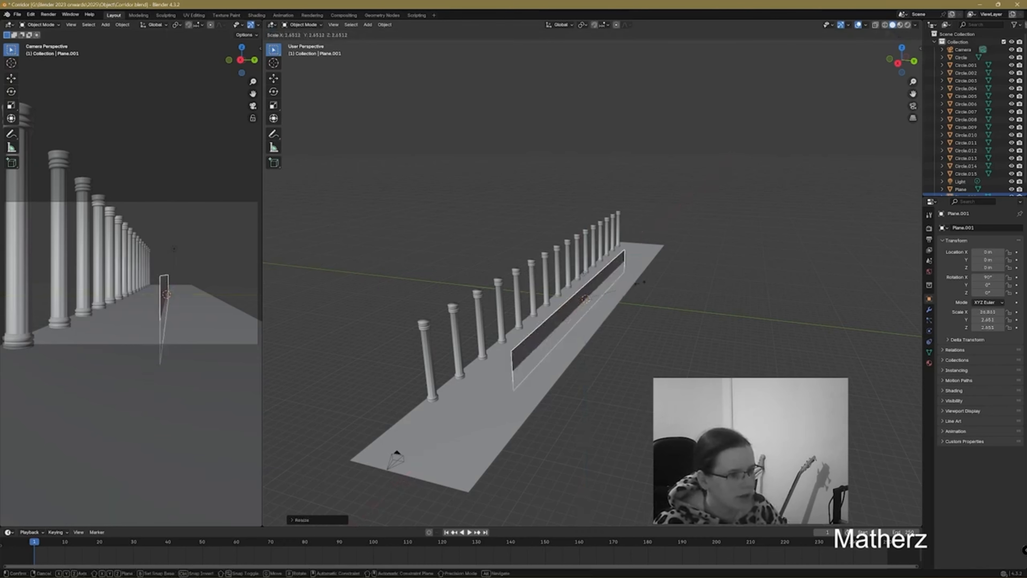
left_click(601, 300)
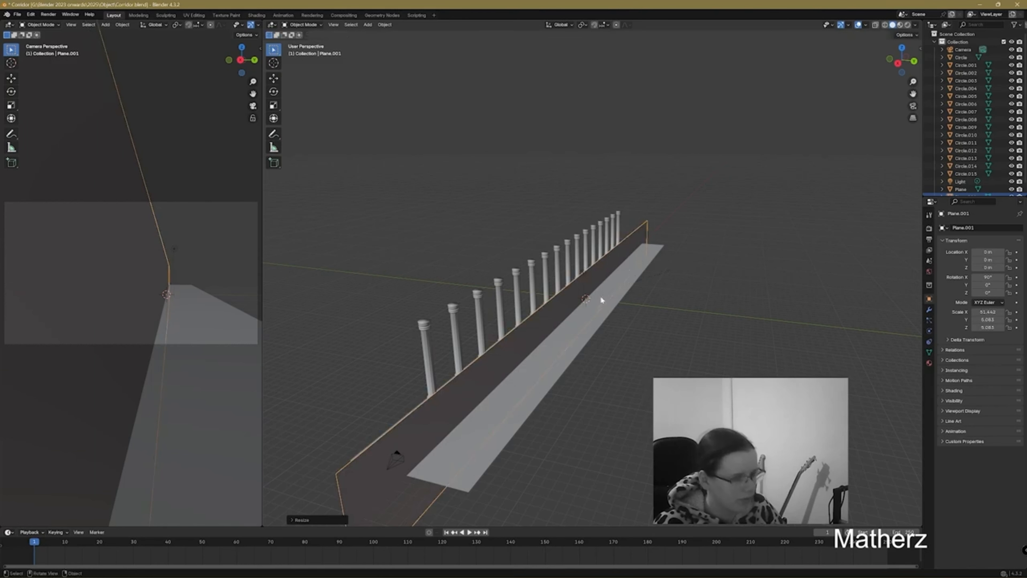
- Move the wall along Y to just inside the floor's edge opposite the columns and raise it about 4.7 m along Z
key("g")
key("y")
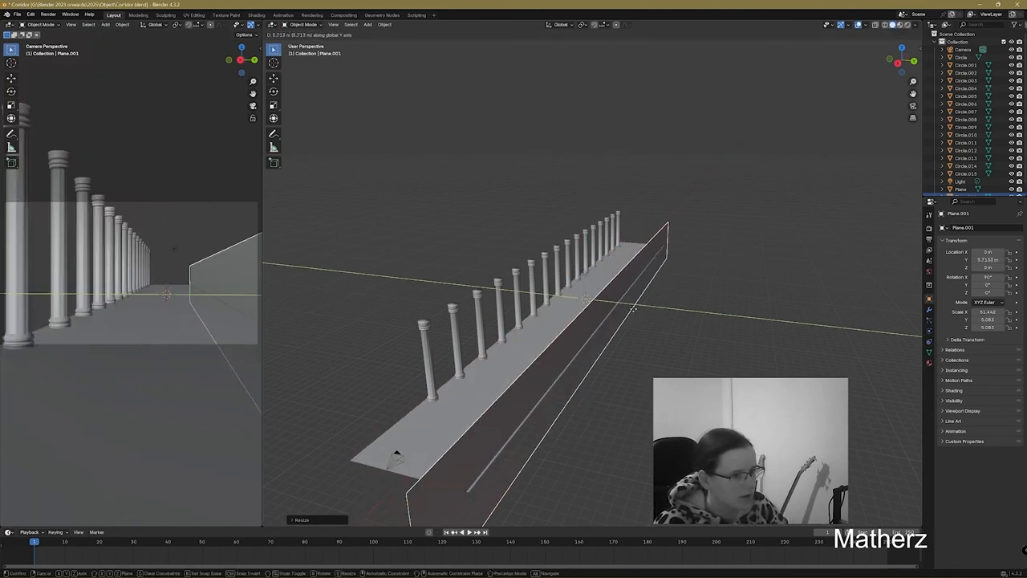
left_click(633, 306)
key("g")
key("x")
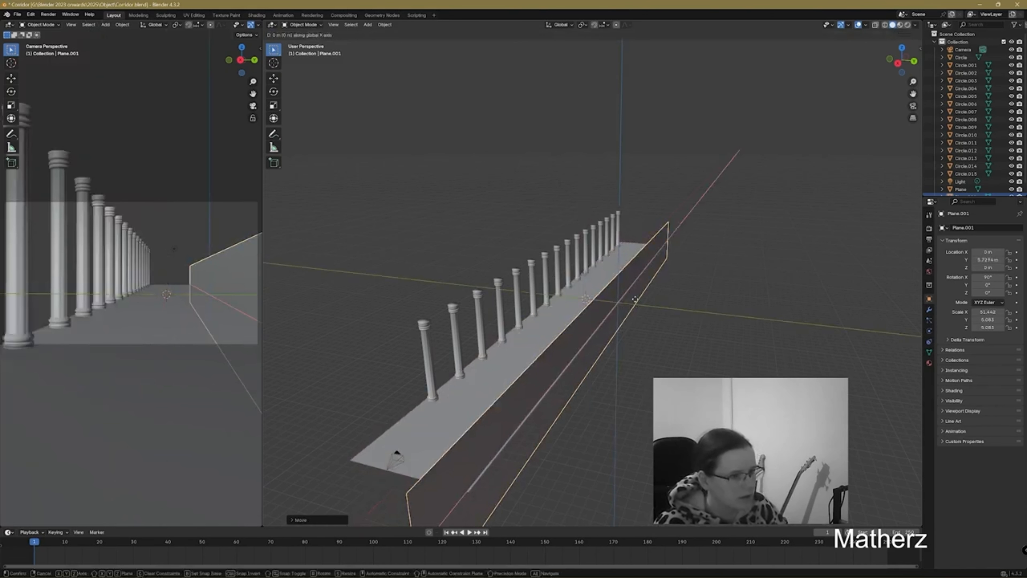
key("z")
left_click(635, 284)
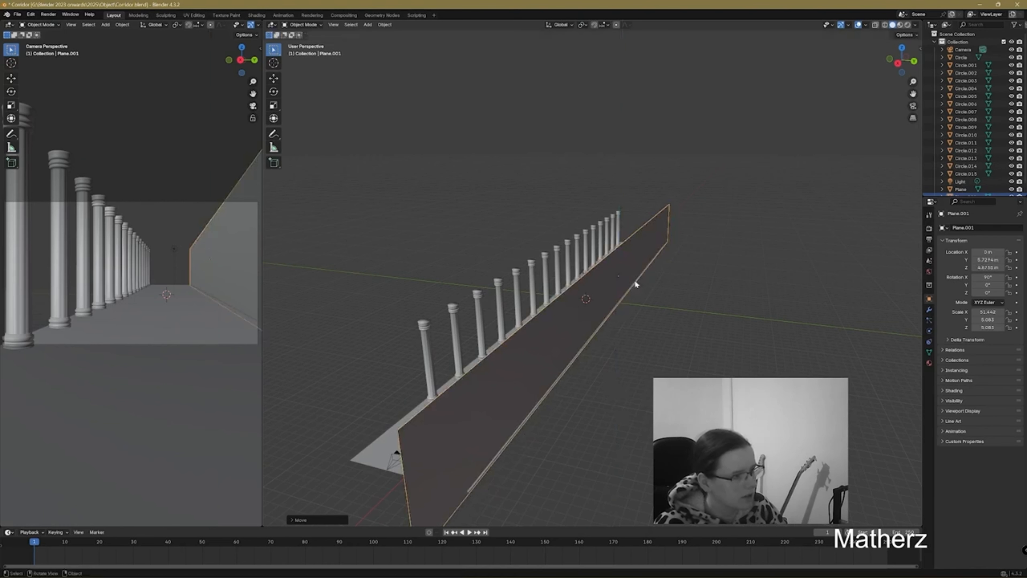
key("g")
key("y")
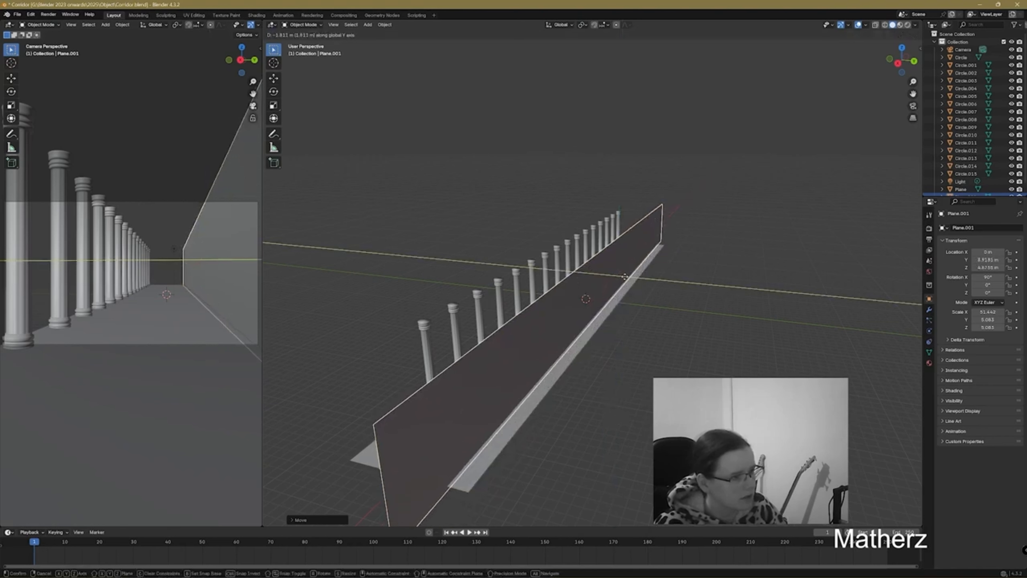
left_click(621, 277)
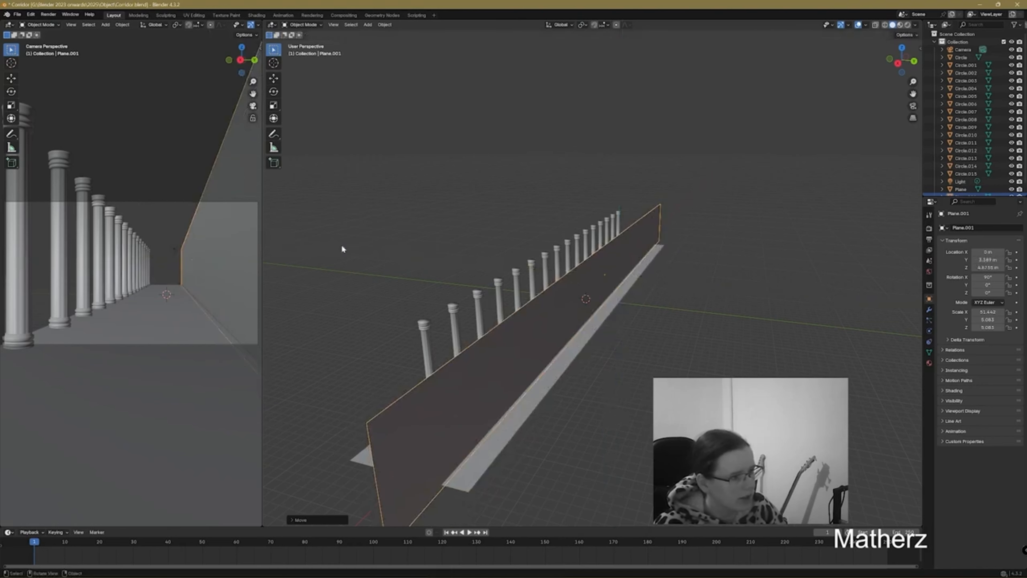
- Select the camera and display its lens and clipping settings
left_click(179, 203)
left_click(929, 332)
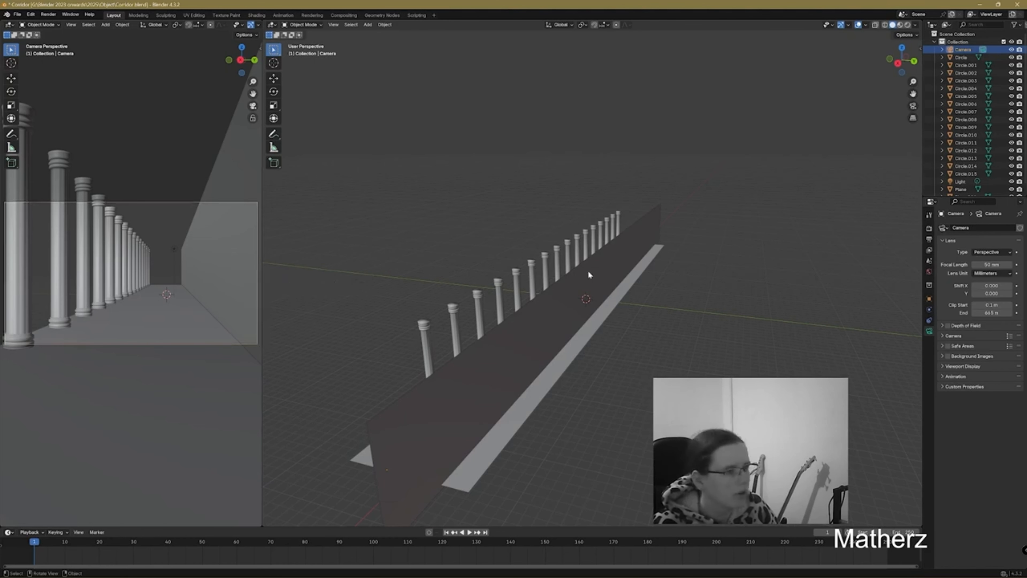
- Add a cube mesh to the corridor scene
scroll(588, 270, "up", 3)
middle_click_drag(614, 259, 589, 154)
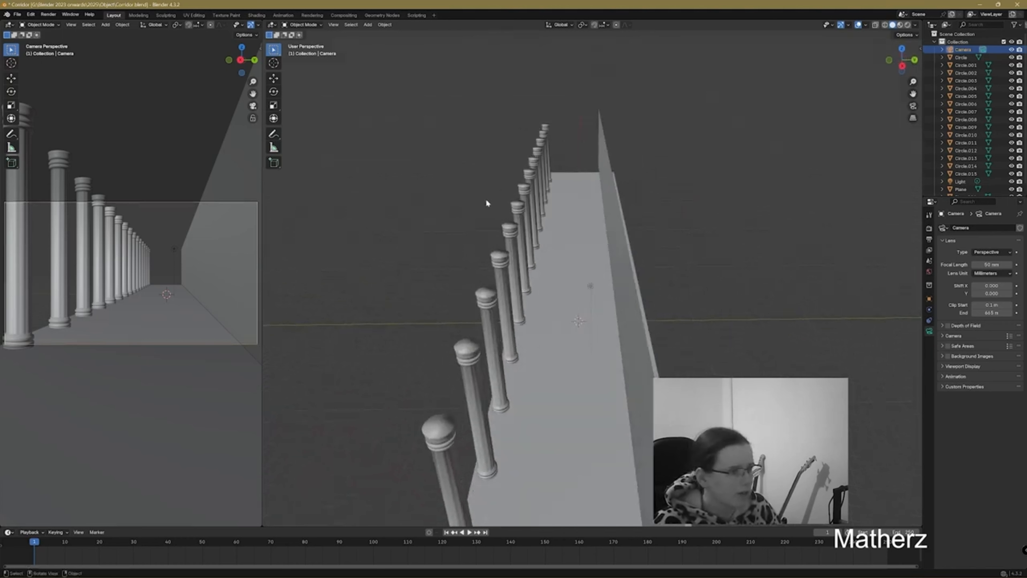
left_click(367, 24)
mouse_move(399, 33)
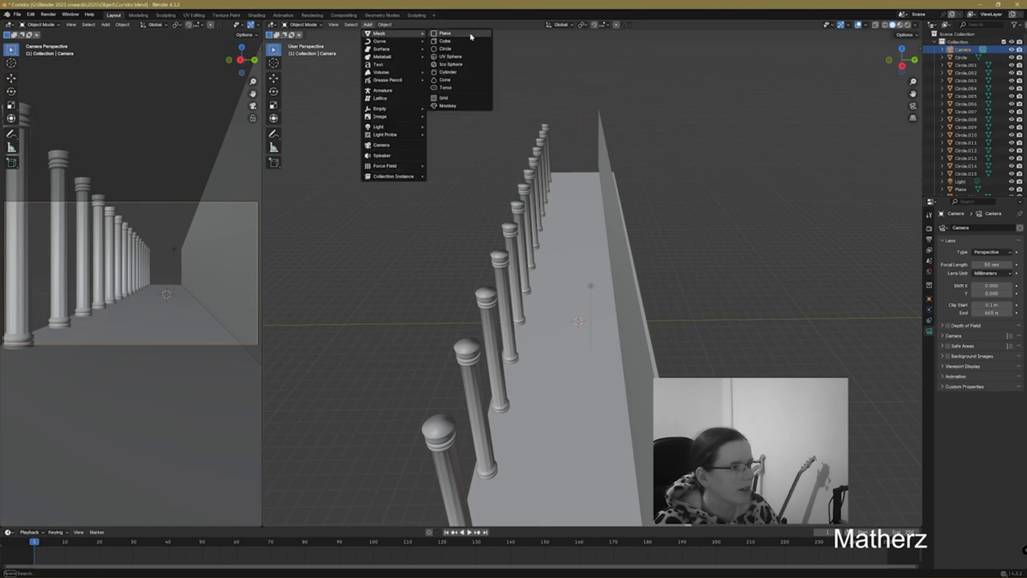
left_click(465, 41)
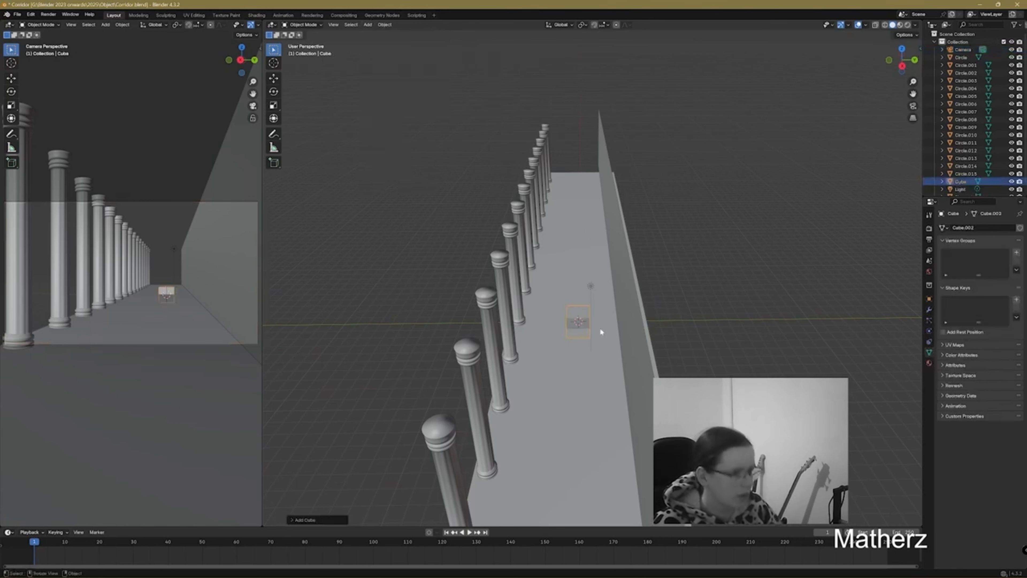
- Move the cube along Y into line with the columns and raise it about 10 m along Z to their tops
key("g")
key("y")
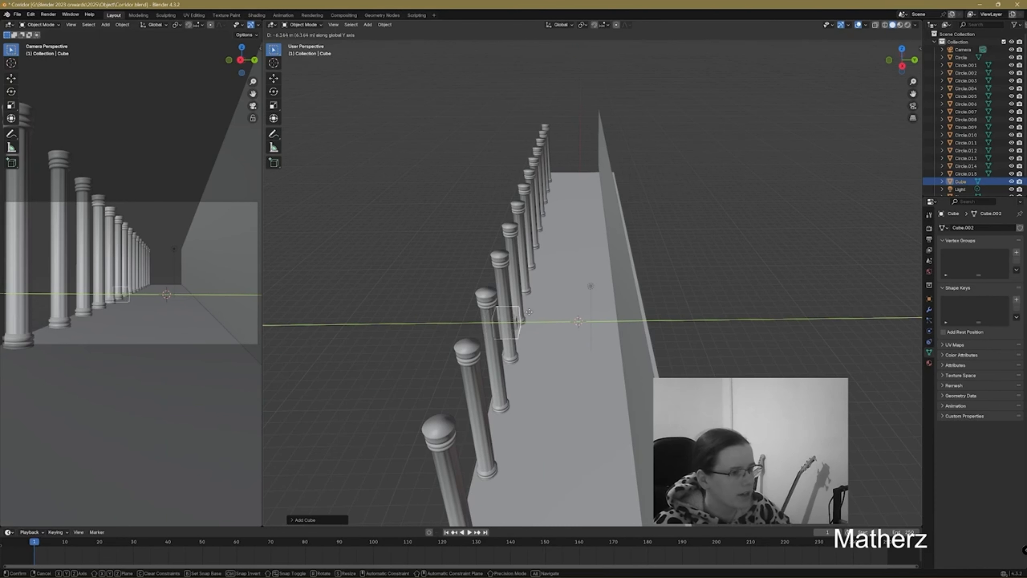
left_click(536, 310)
key("g")
key("z")
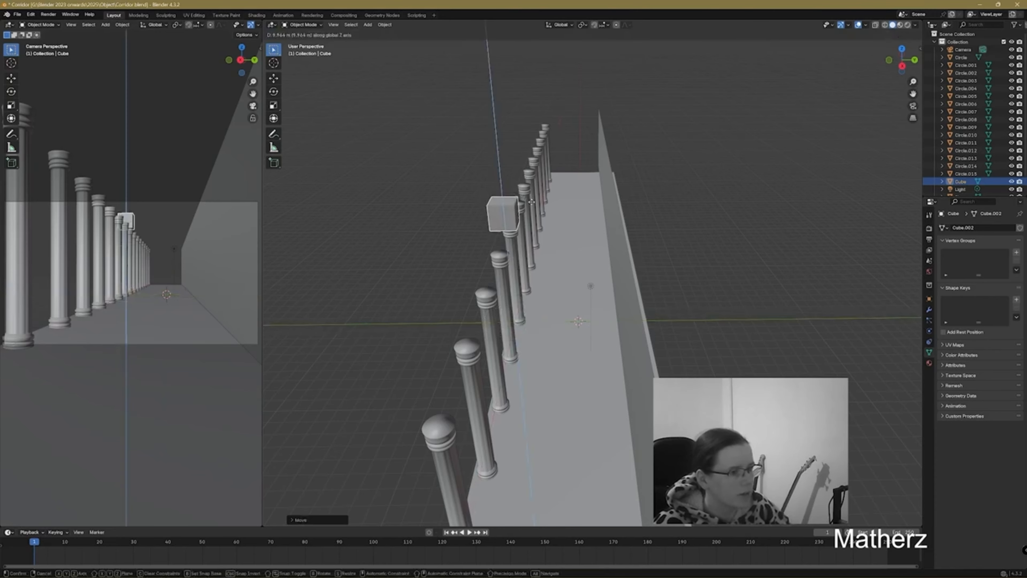
left_click(534, 203)
- Narrow the cube slightly in the horizontal direction and flatten it along Z into a low block
scroll(533, 203, "up", 8)
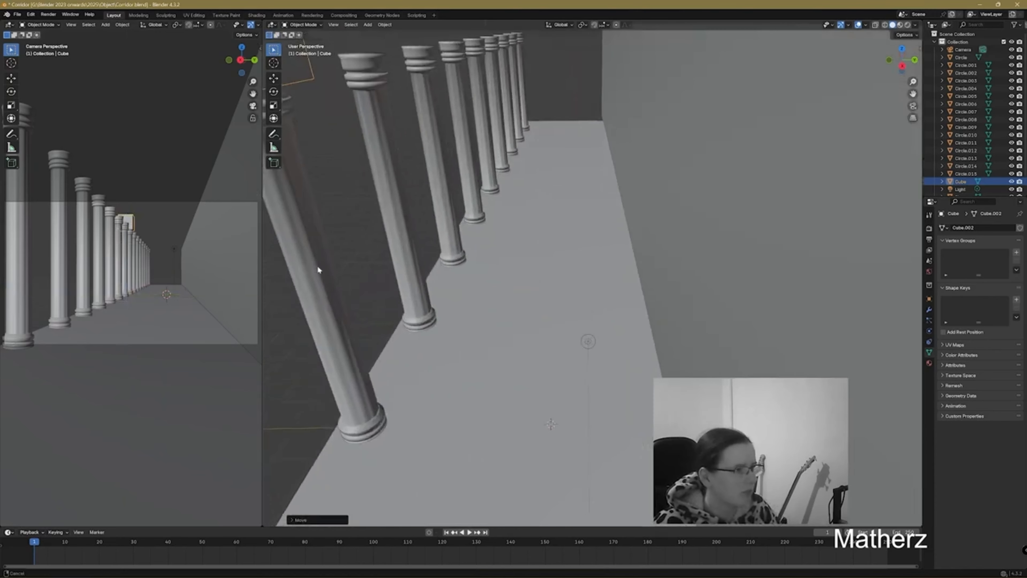
middle_click_drag(490, 338, 599, 134)
key("s")
key("y")
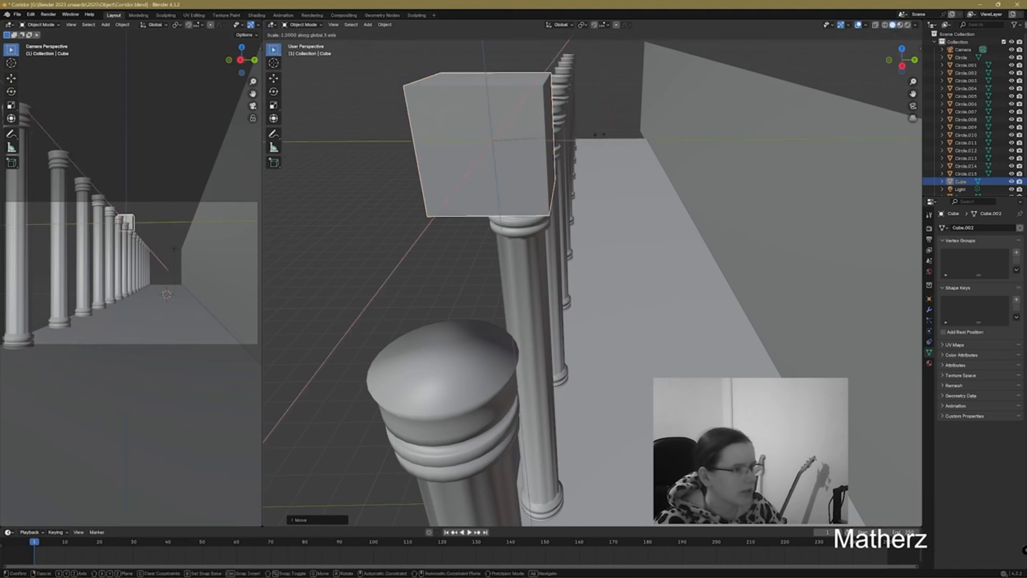
left_click(575, 139)
key("s")
key("z")
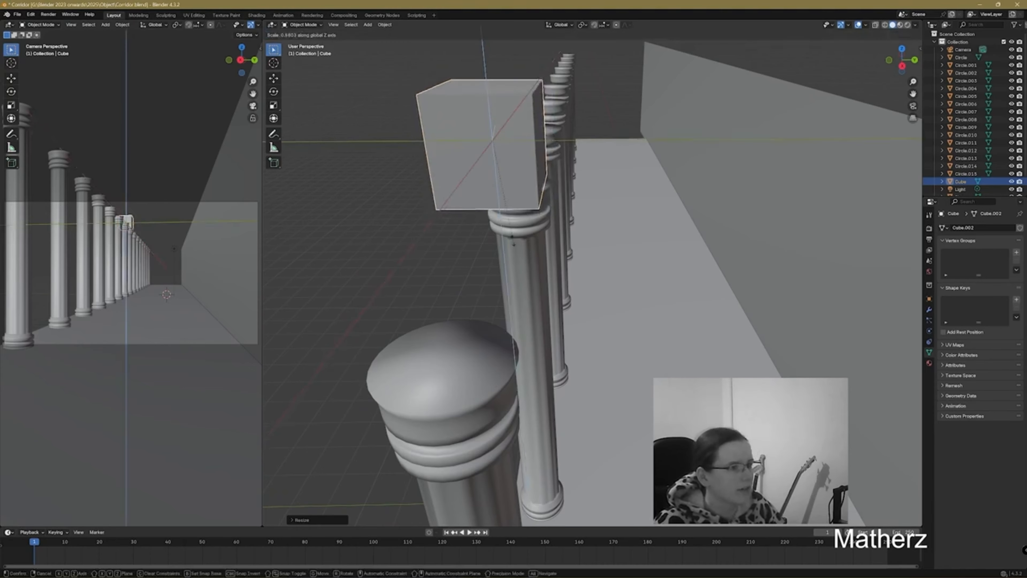
left_click(504, 200)
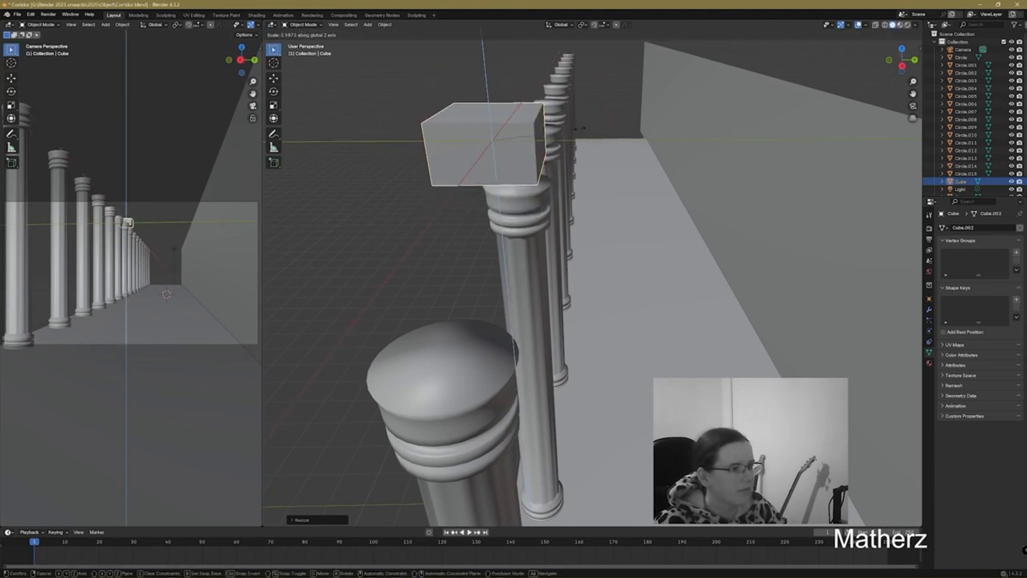
- Centre the block over the column along Y and lower it along Z onto the column's capital
key("g")
key("y")
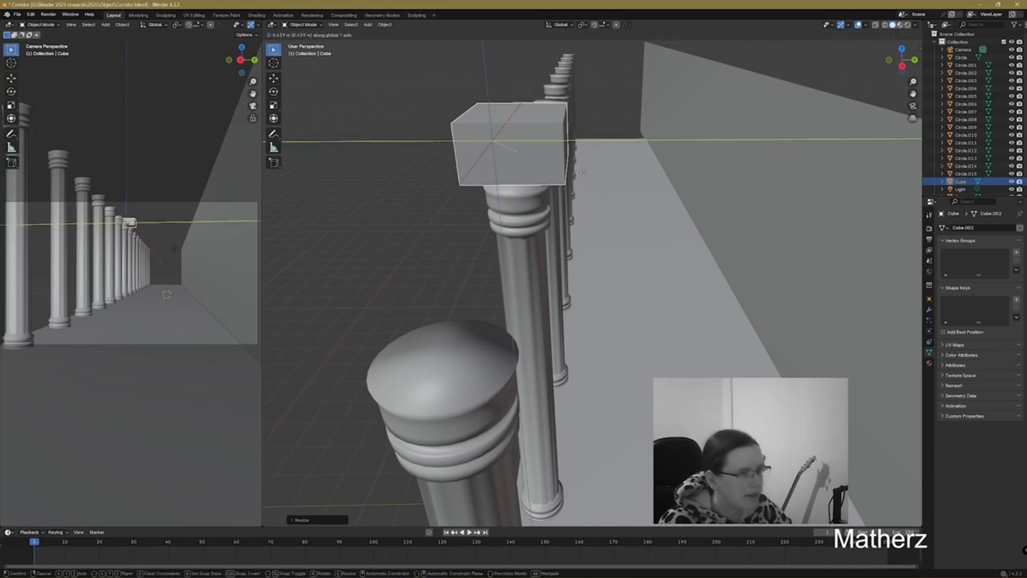
left_click(571, 178)
middle_click_drag(572, 178, 657, 236)
key("g")
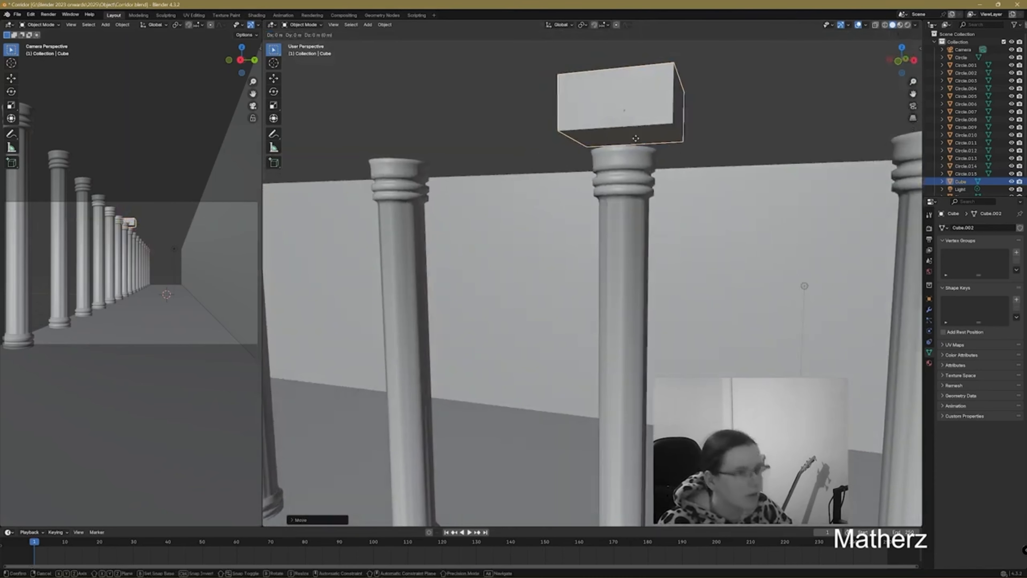
key("z")
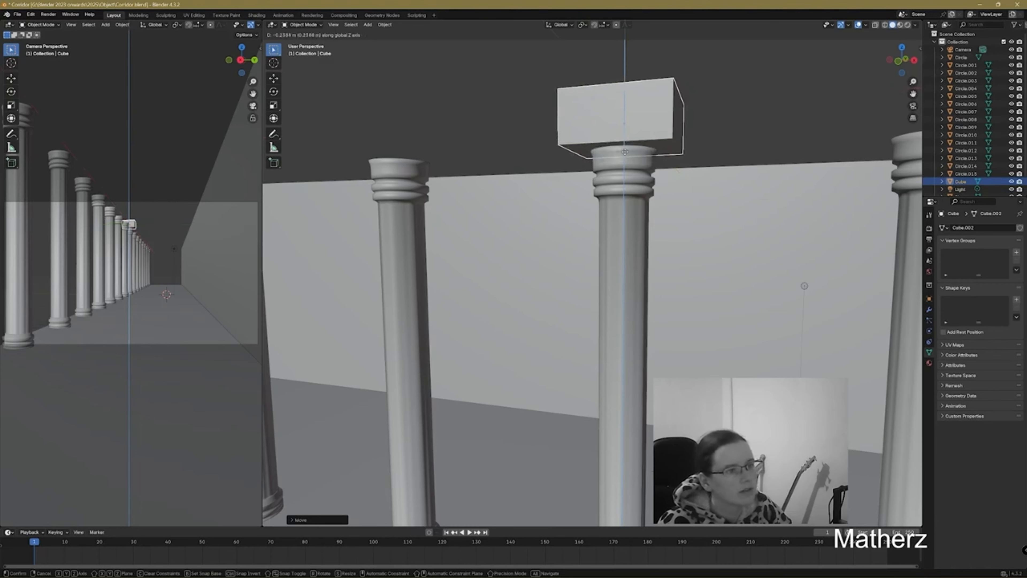
left_click(695, 171)
- Edit the block's mesh and extrude its bottom face slightly downward
middle_click_drag(695, 171, 612, 185)
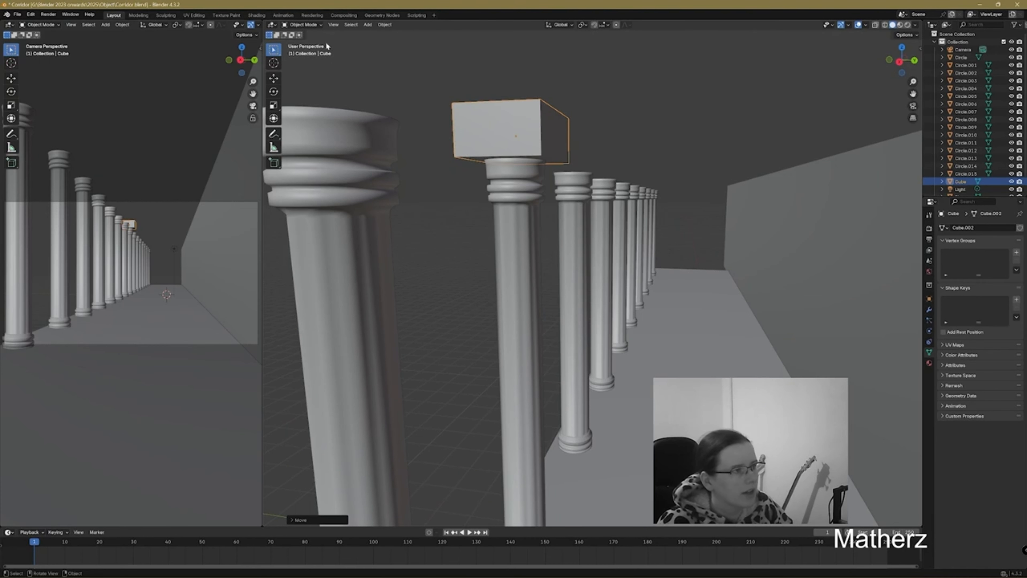
left_click(305, 26)
left_click(311, 42)
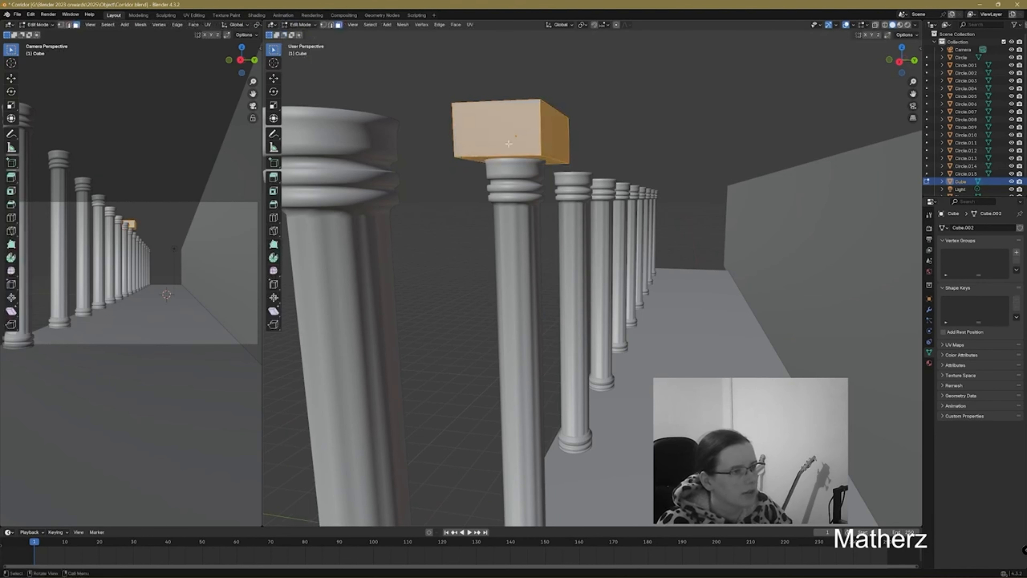
left_click(541, 156)
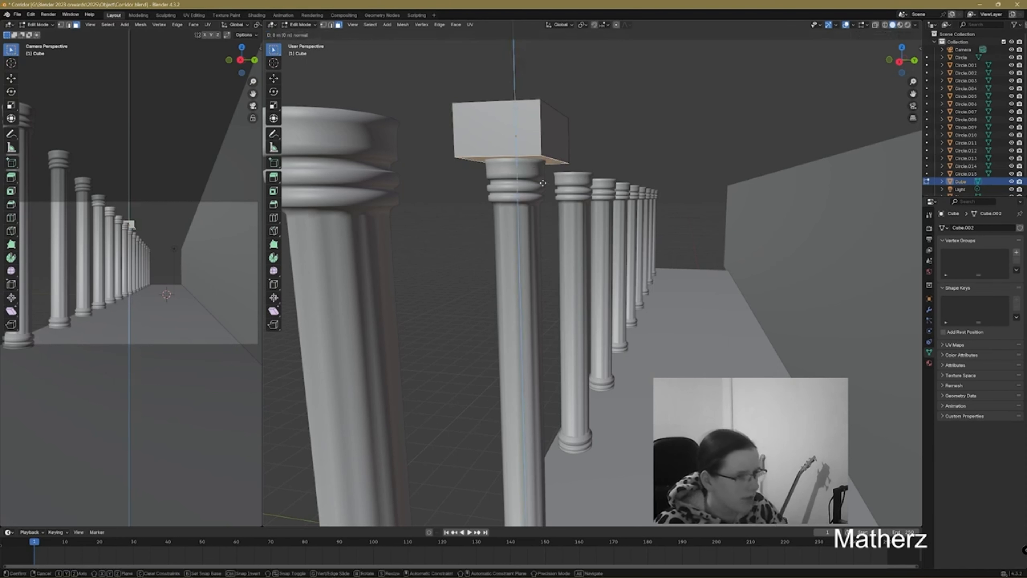
key("e")
left_click(569, 168)
- Scale the block's extruded bottom face down along the Y axis so it is slightly narrower than the block
key("s")
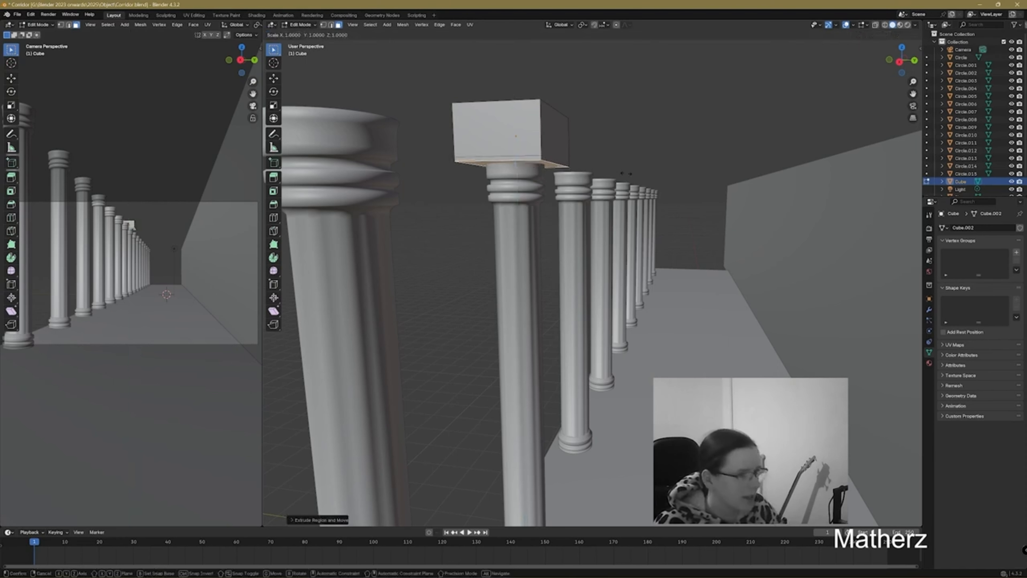
key("x")
key("y")
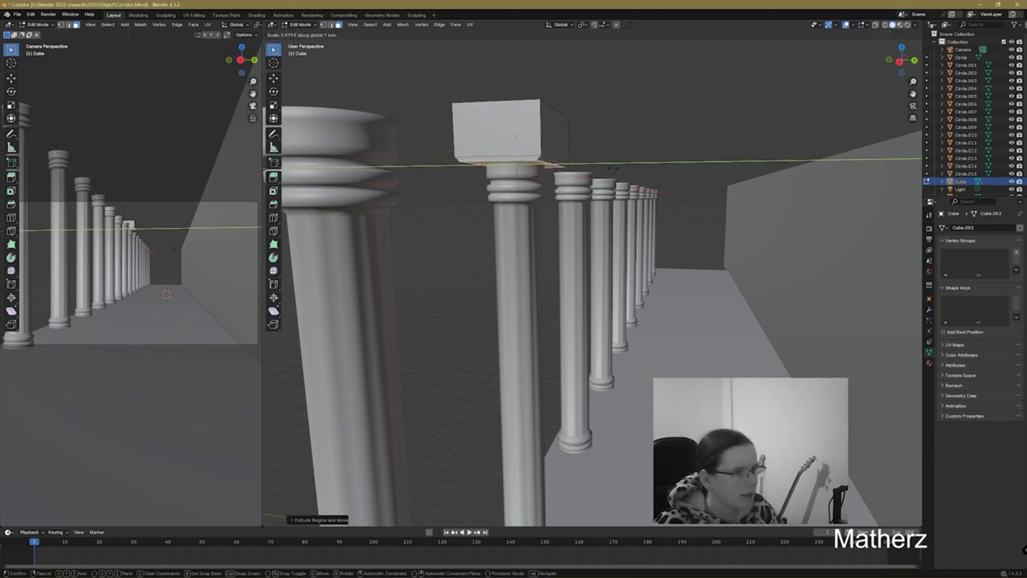
left_click(593, 168)
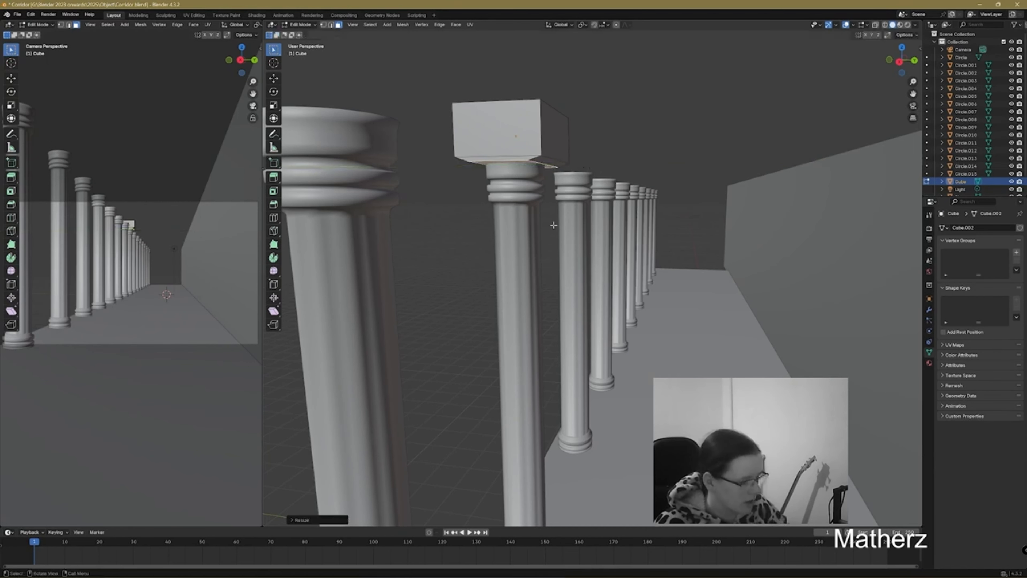
- Raise the narrowed bottom face slightly along Z and extrude it down about 0.09 m to form a stepped underside
key("g")
key("y")
key("z")
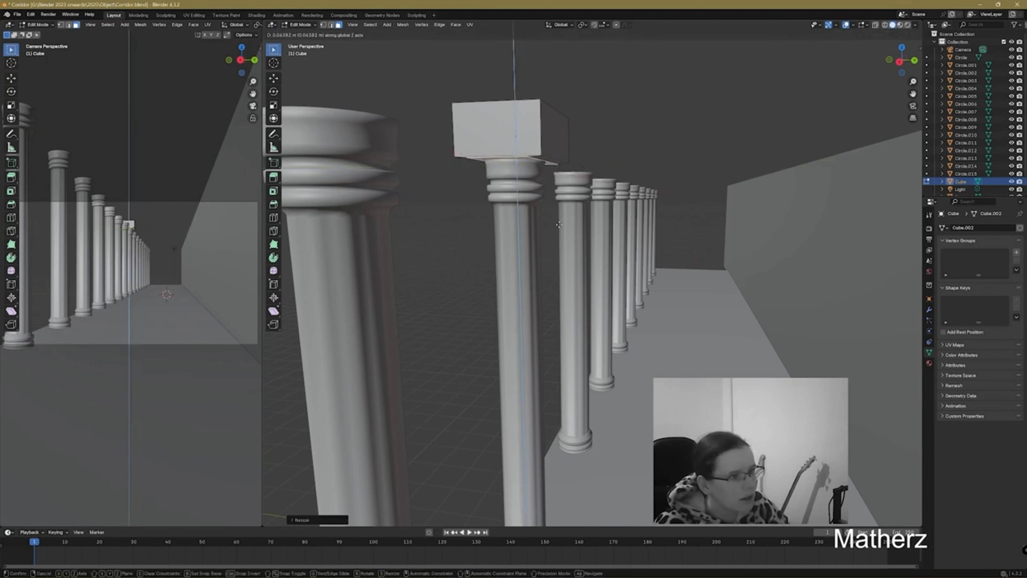
left_click(556, 212)
key("e")
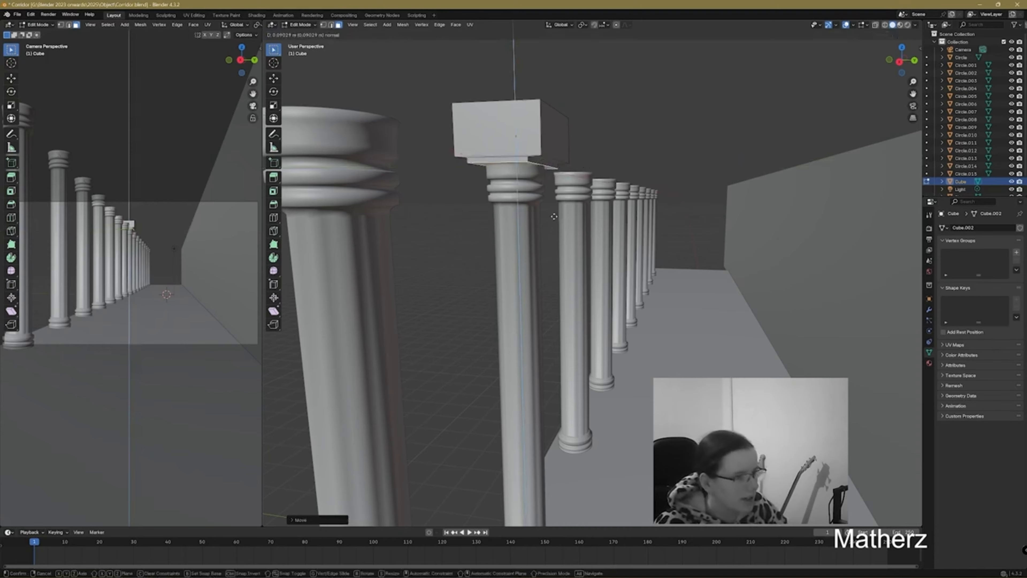
left_click(554, 216)
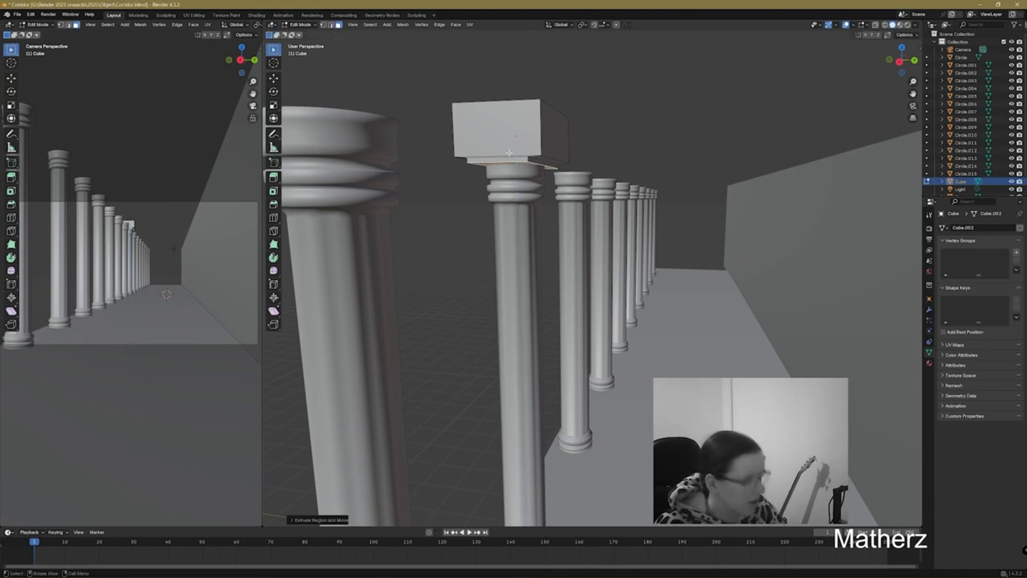
- Return to Object Mode and raise the whole block about 0.13 m along Z to rest on the capital
left_click(301, 25)
left_click(303, 33)
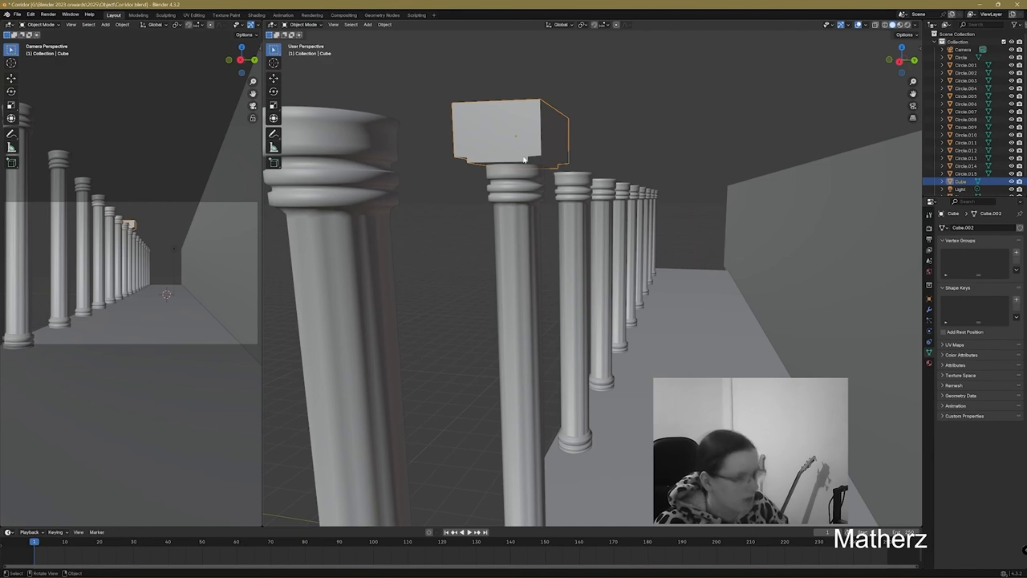
key("g")
key("z")
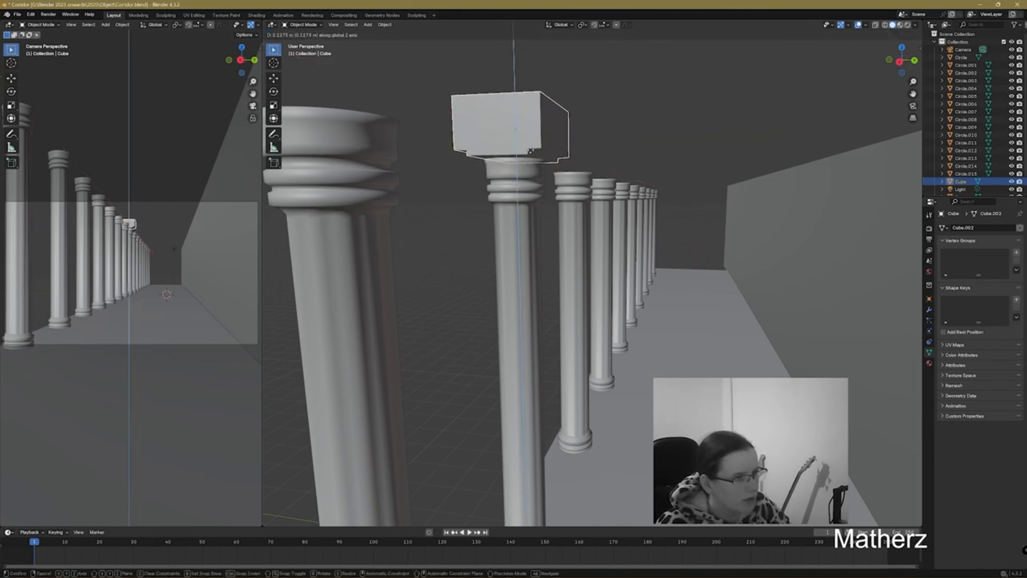
left_click(532, 151)
- Stretch the block along X into a long beam covering the whole row of columns
middle_click_drag(532, 151, 584, 246)
key("s")
key("x")
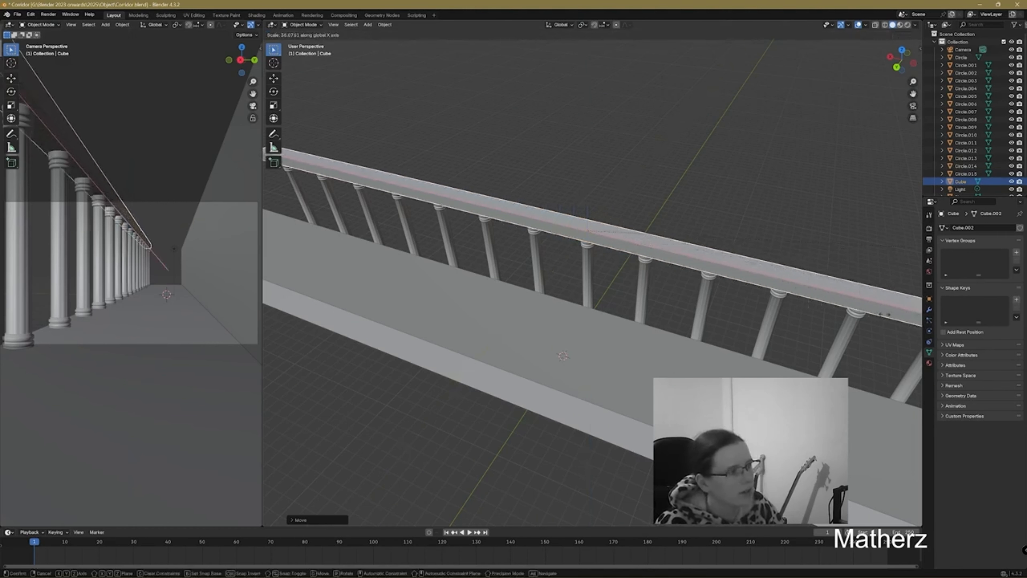
left_click(702, 327)
middle_click_drag(643, 306, 758, 278)
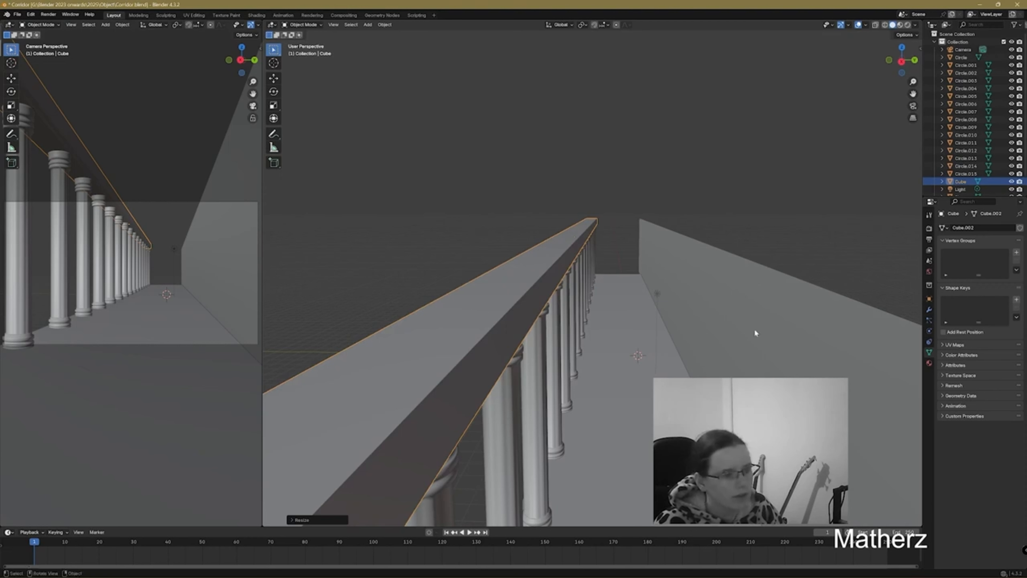
scroll(739, 358, "down", 10)
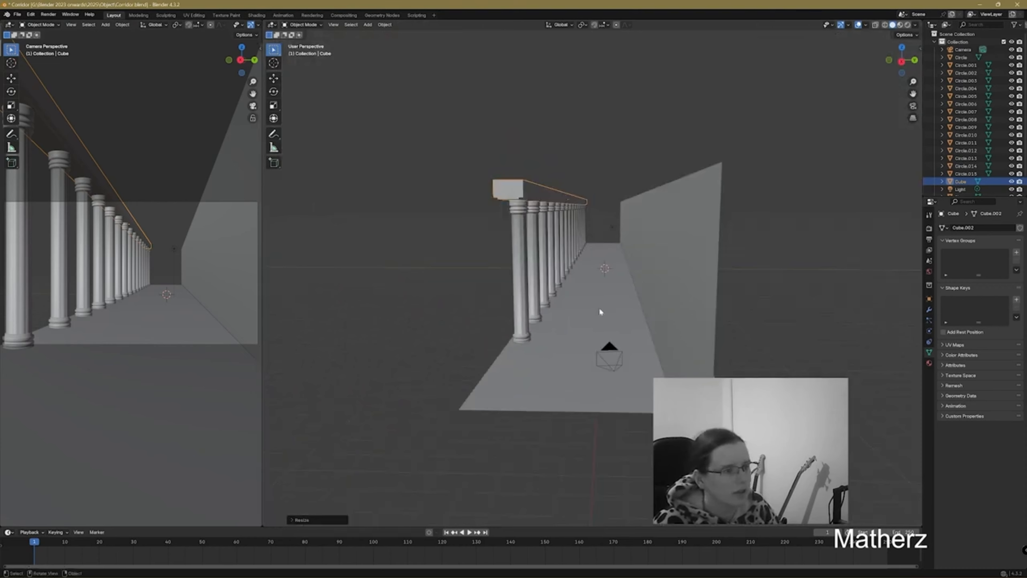
- Duplicate all the columns together with their beam and move the copy along Y to the corridor's wall side
left_click_drag(508, 221, 597, 231)
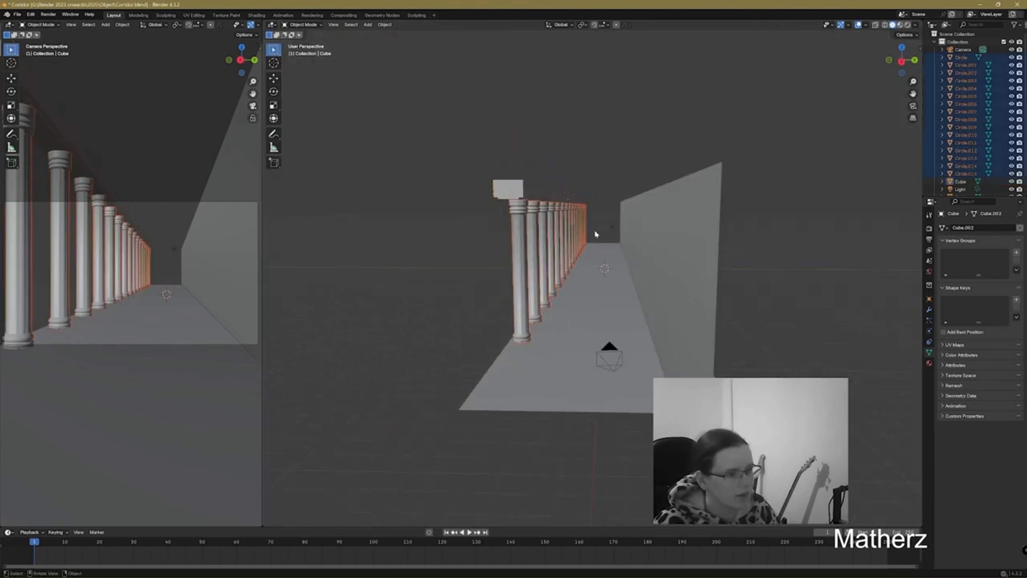
left_click(574, 212, "shift")
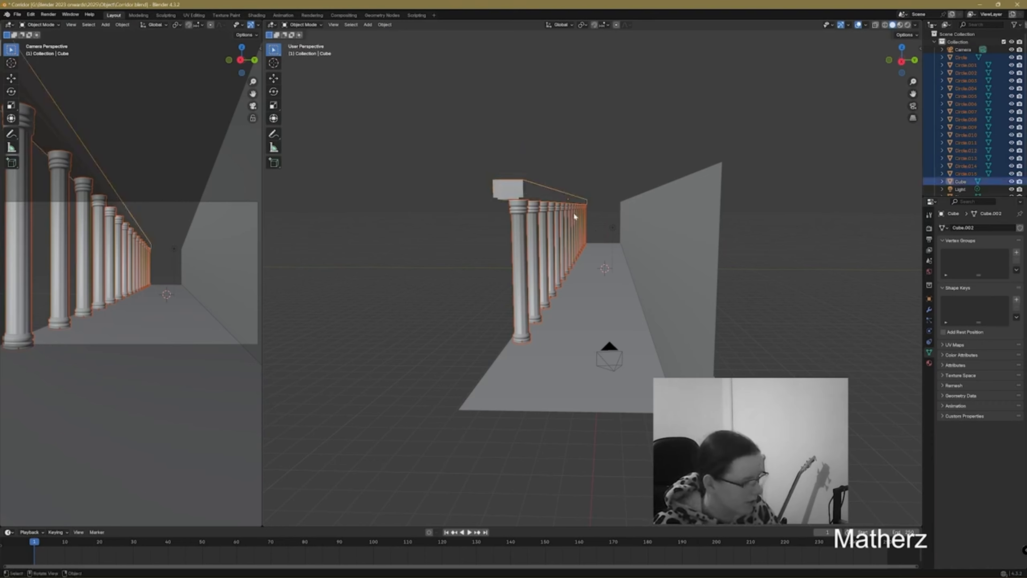
key("shift+d")
key("y")
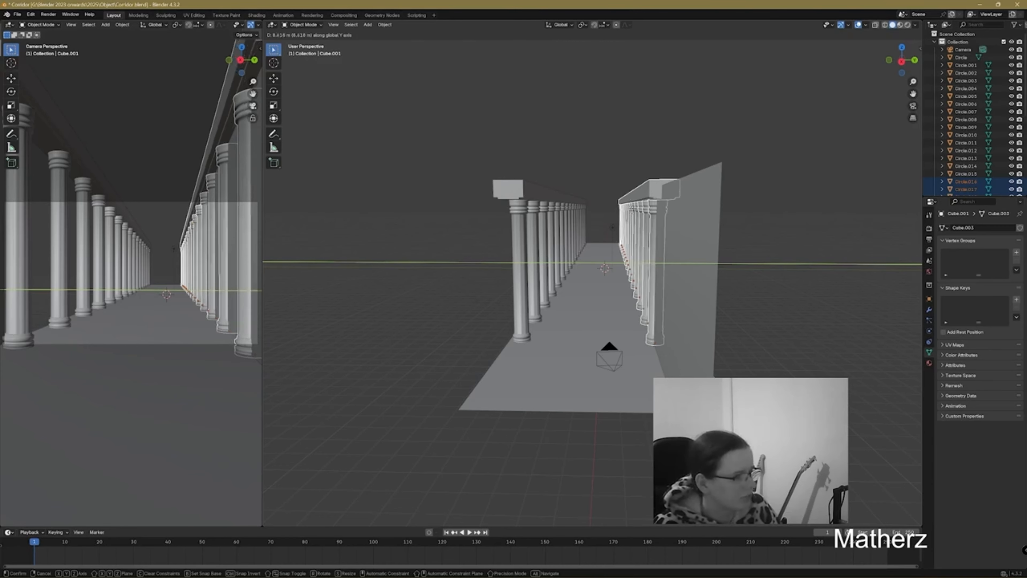
left_click(633, 212)
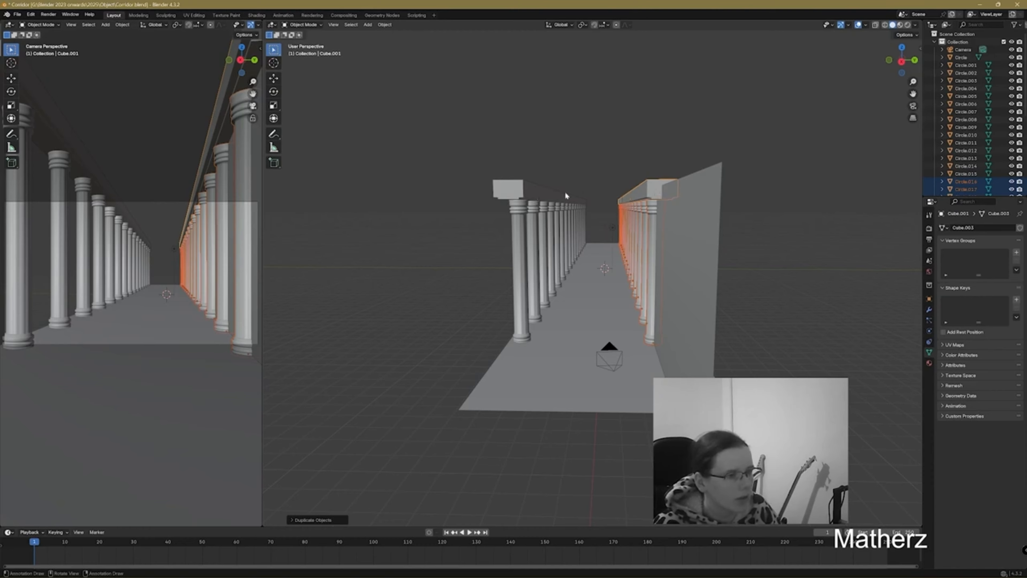
middle_click_drag(663, 188, 743, 268)
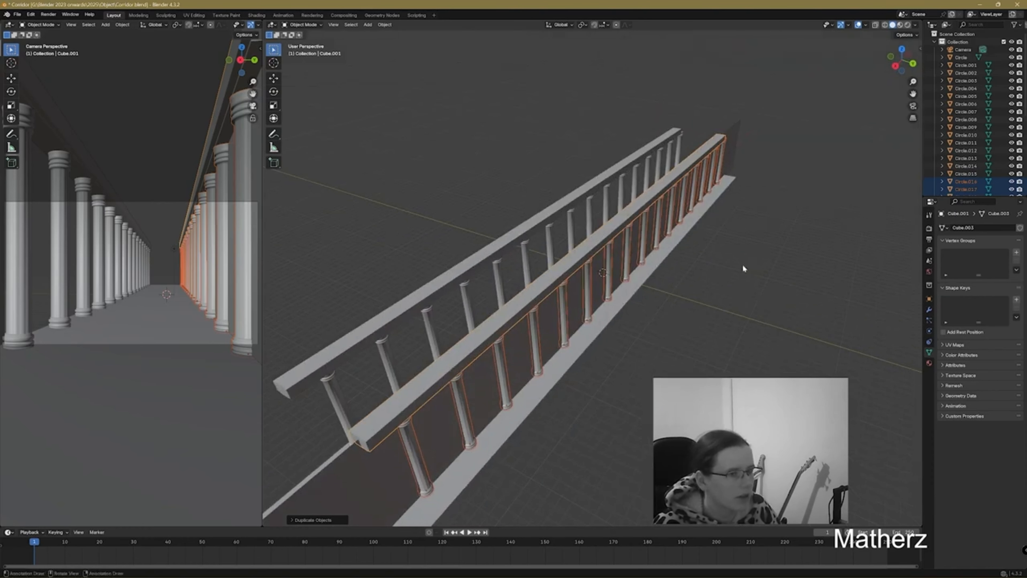
key("shift+d")
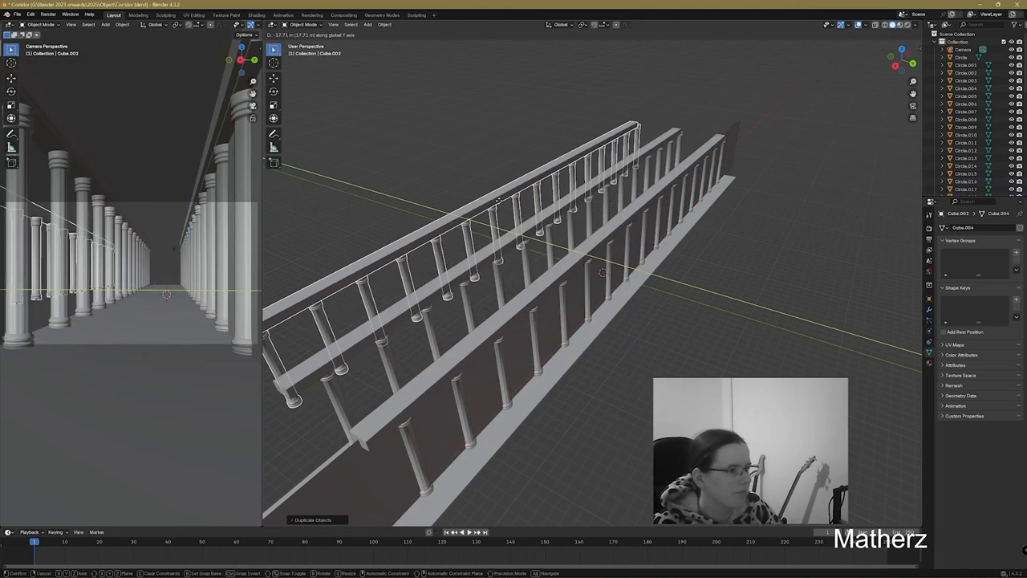
left_click(513, 210)
key("ctrl+z")
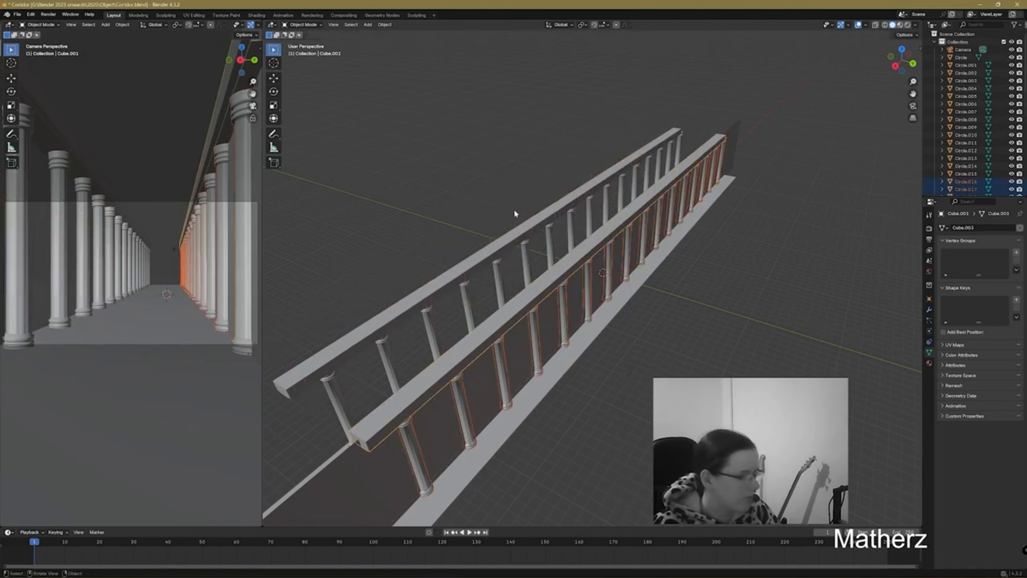
- Duplicate the original row's beam, place the copy between the two rows, and rotate it about Z to lie across the corridor
left_click(493, 255)
key("shift+d")
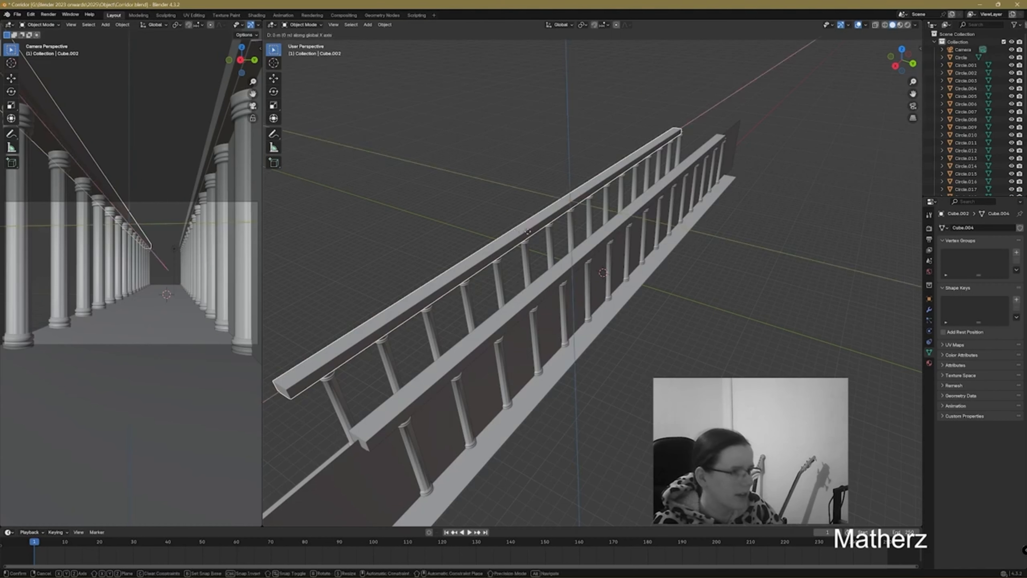
left_click(561, 242)
key("r")
key("z")
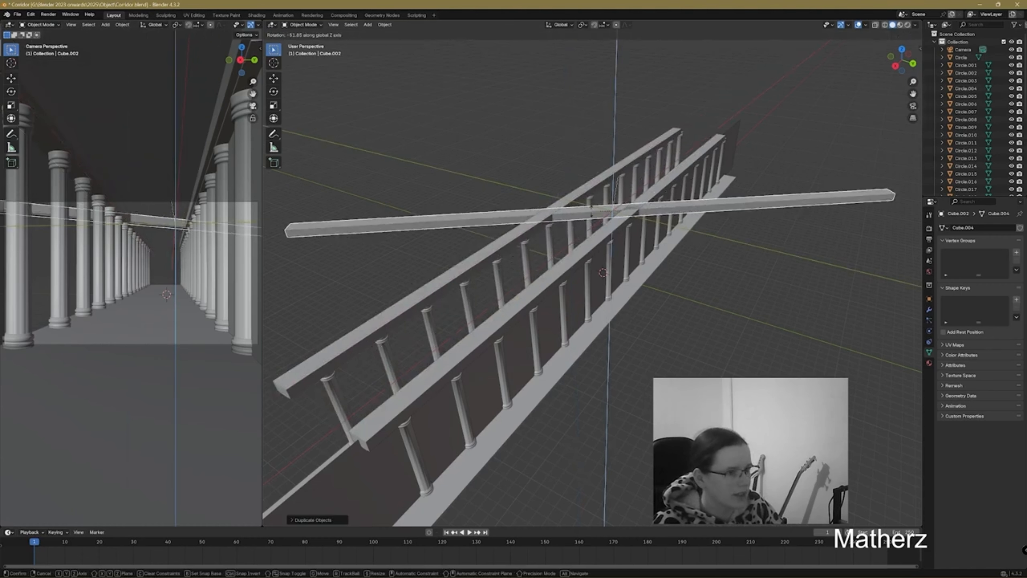
left_click(666, 215)
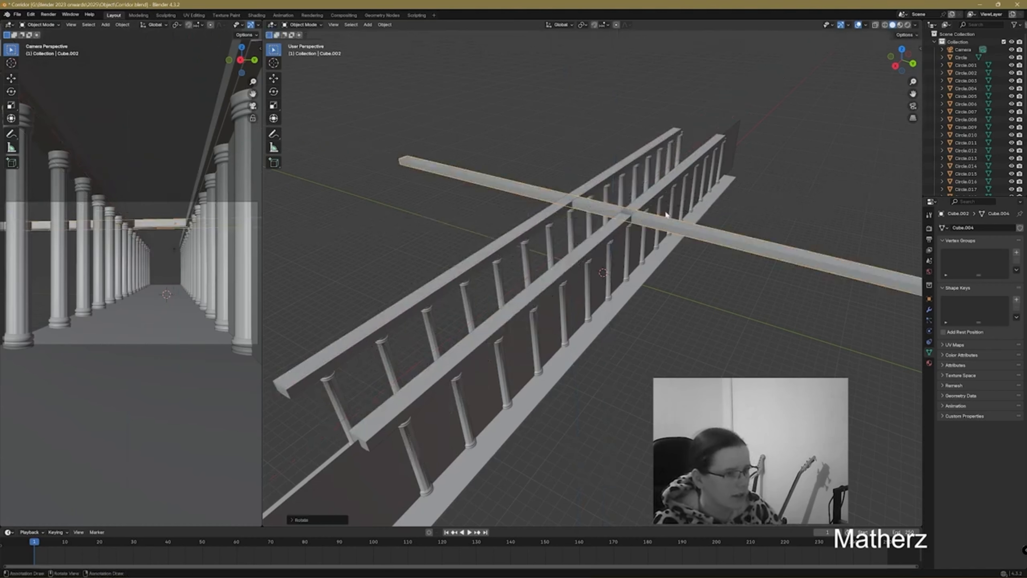
- Shorten the crosswise beam along Y to roughly the distance between the two column rows
scroll(839, 302, "down", 2)
key("s")
key("y")
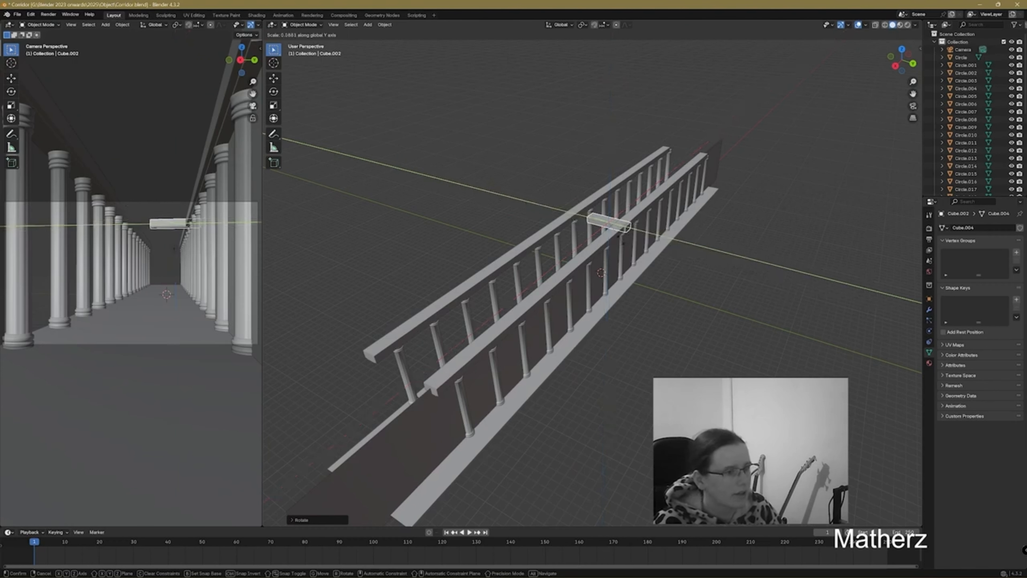
left_click(626, 246)
- Move the crossbeam along X to the far end of the corridor and centre it along Y between the column rows
middle_click_drag(626, 247, 660, 248)
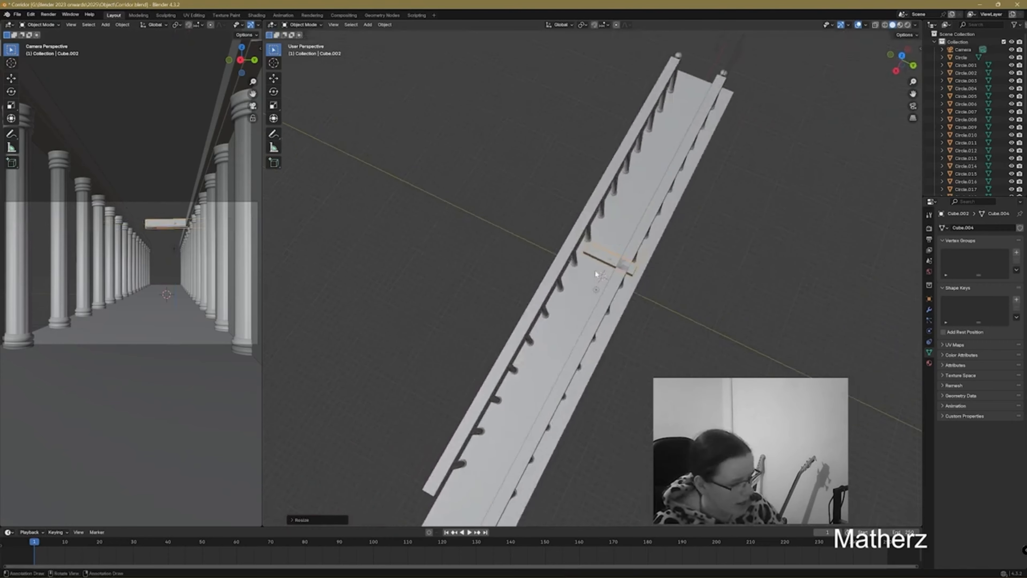
key("g")
key("x")
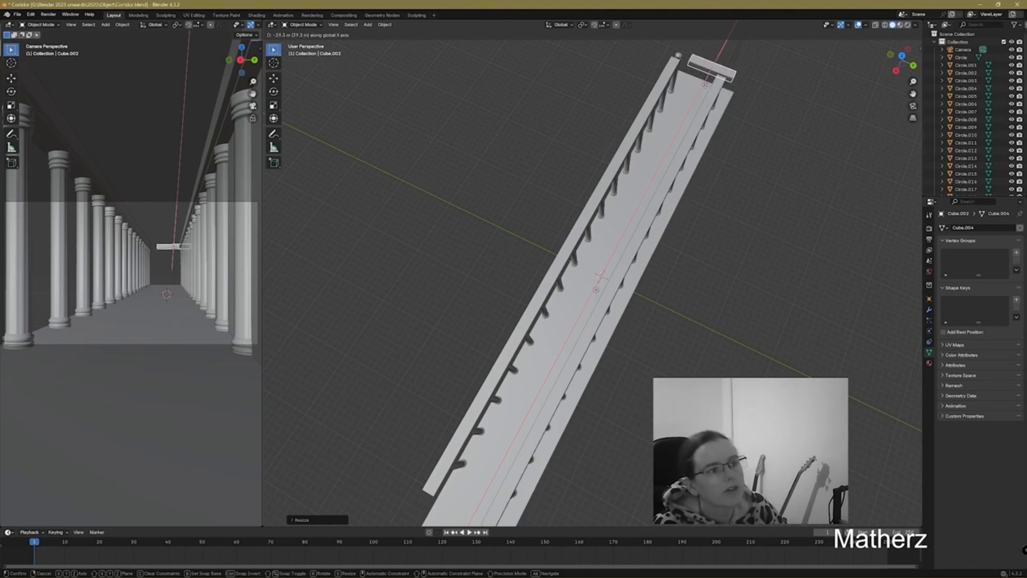
left_click(693, 84)
key("g")
key("y")
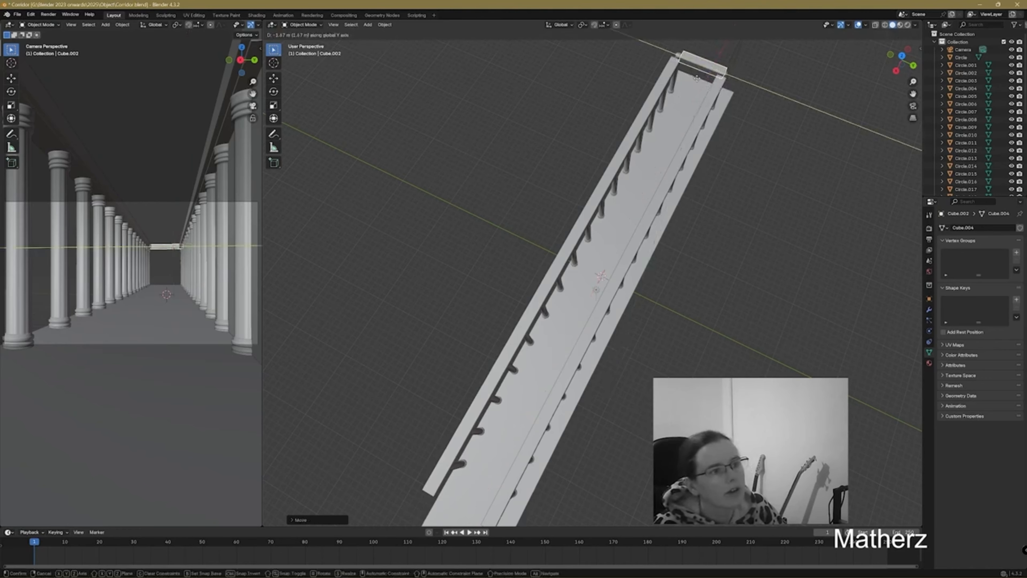
left_click(696, 78)
- Lengthen the crossbeam slightly along Y to cover both rows and shift it along X onto the end pair of columns
key("s")
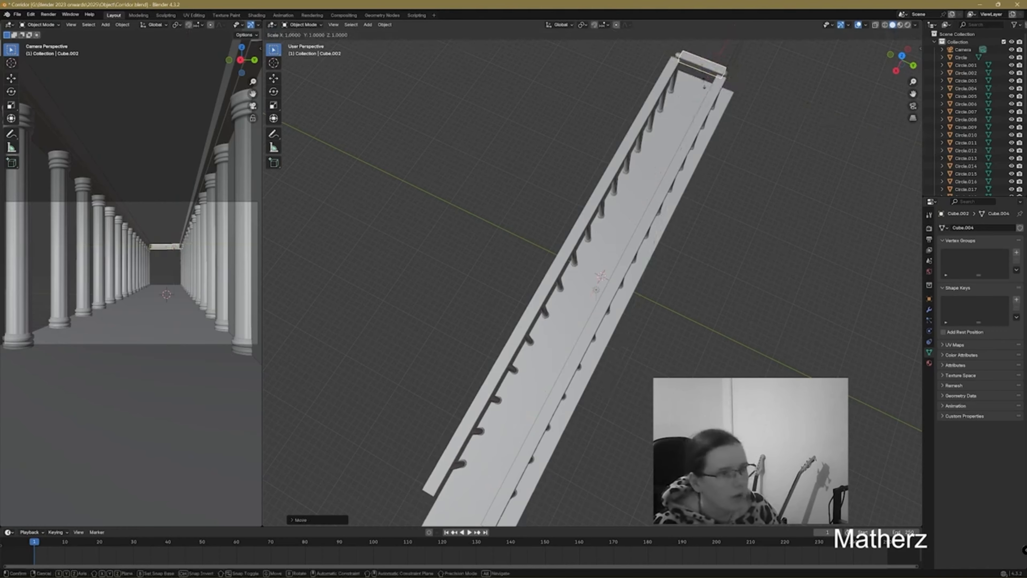
key("y")
left_click(798, 115)
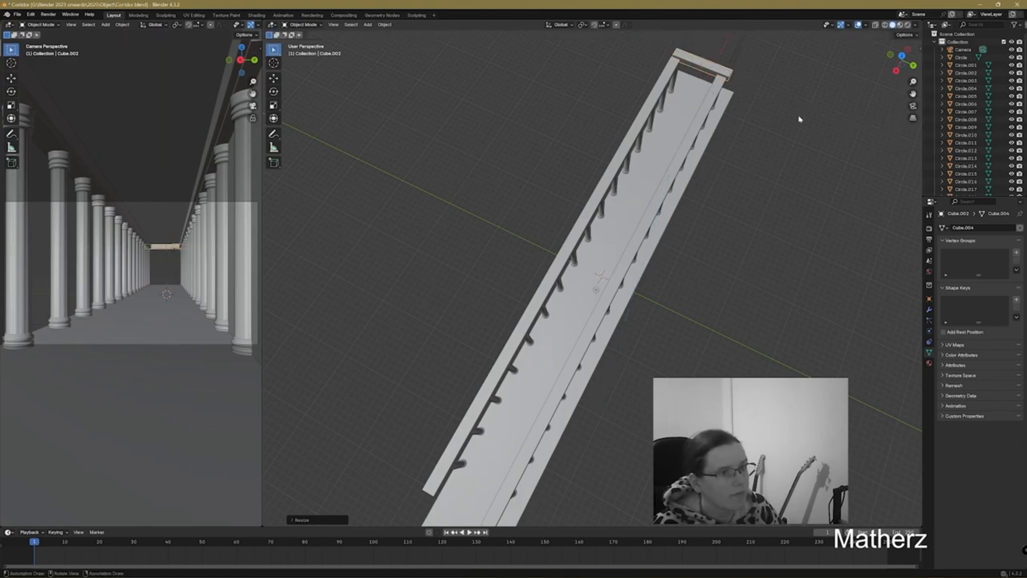
middle_click_drag(798, 115, 662, 284)
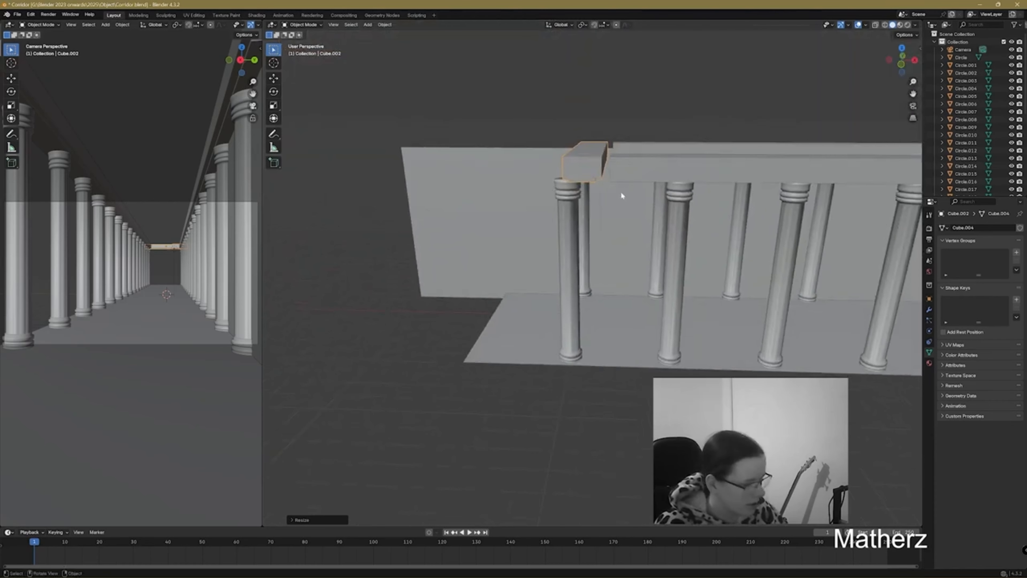
key("g")
key("x")
left_click(606, 183)
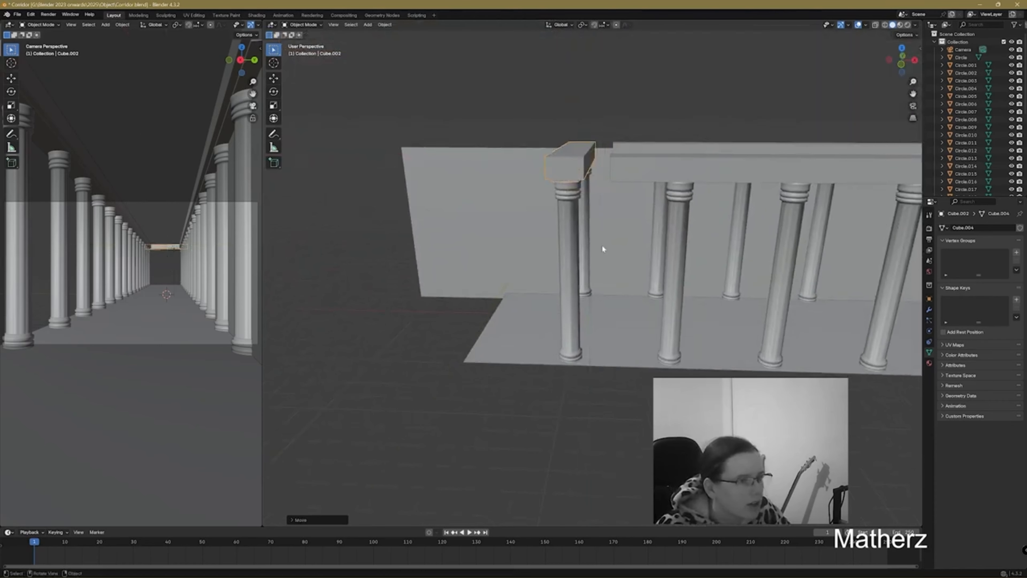
- Duplicate the end crossbeam and offset the copy 5 m along X
mouse_move(602, 245)
middle_mouse_down()
mouse_move(614, 227)
mouse_move(611, 235)
middle_mouse_up()
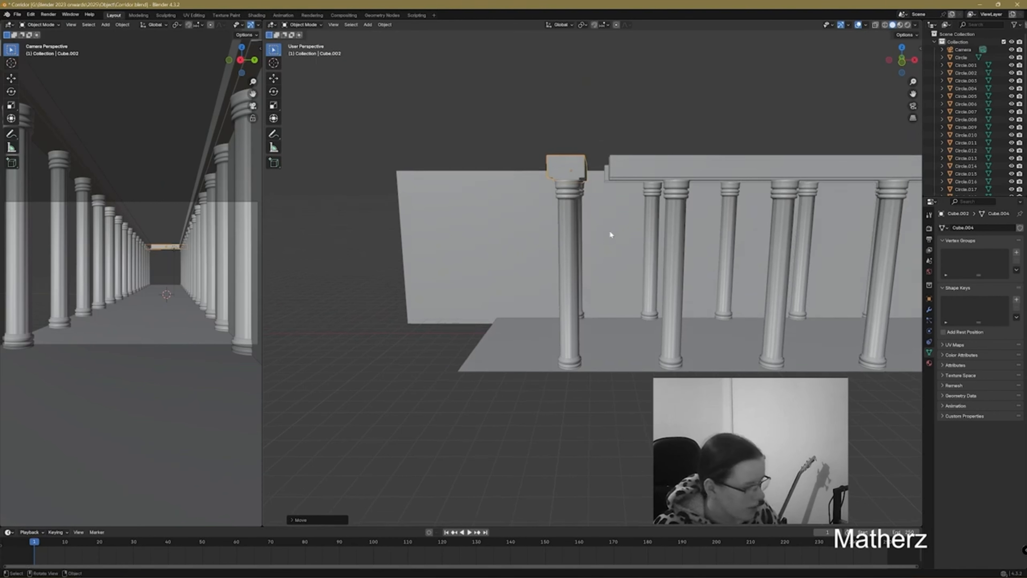
key("shift+d")
key("x")
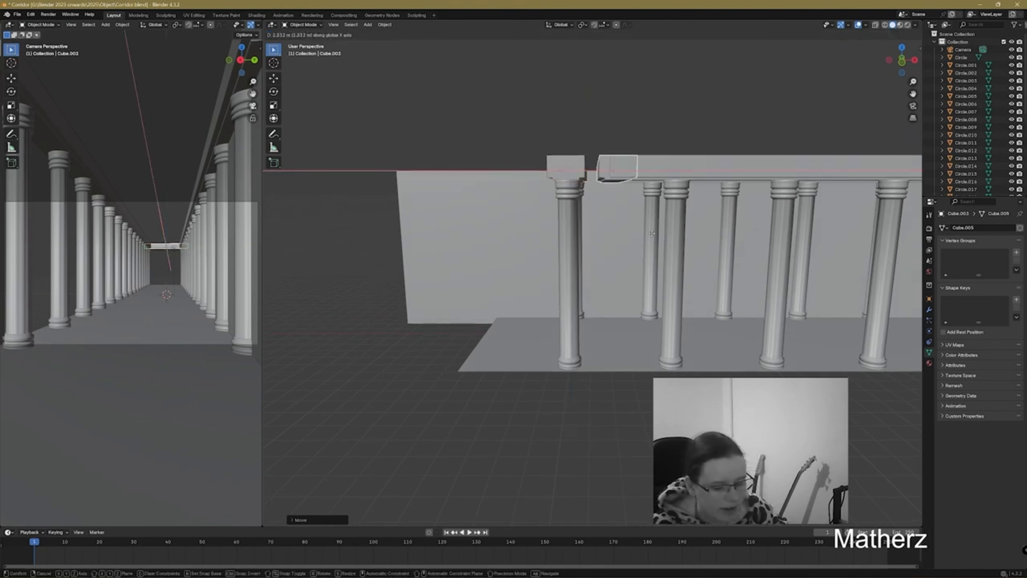
type("5")
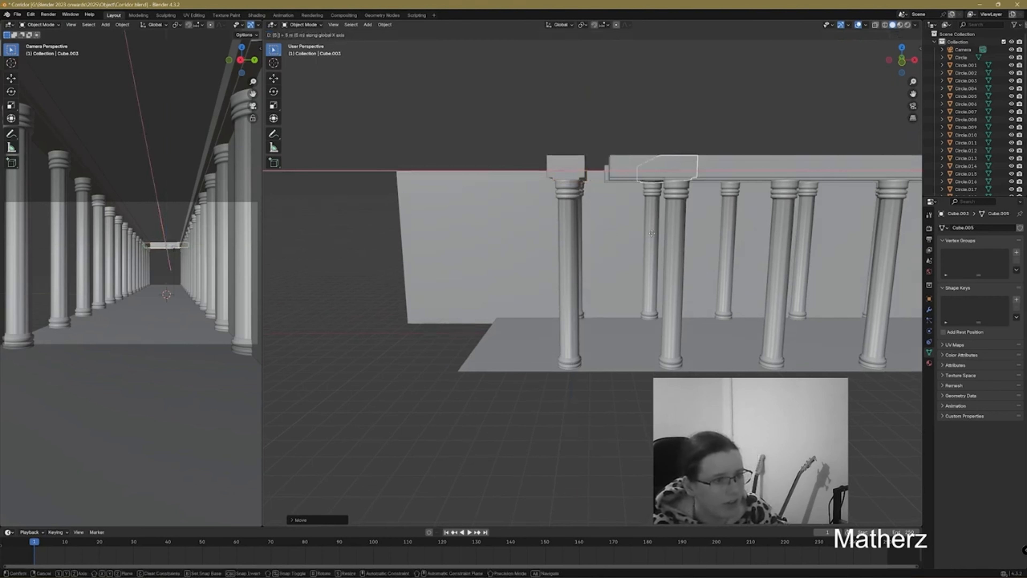
left_click(651, 233)
- Nudge the copied crossbeam slightly along X to line it up over the second pair of columns
middle_click_drag(659, 227, 706, 199)
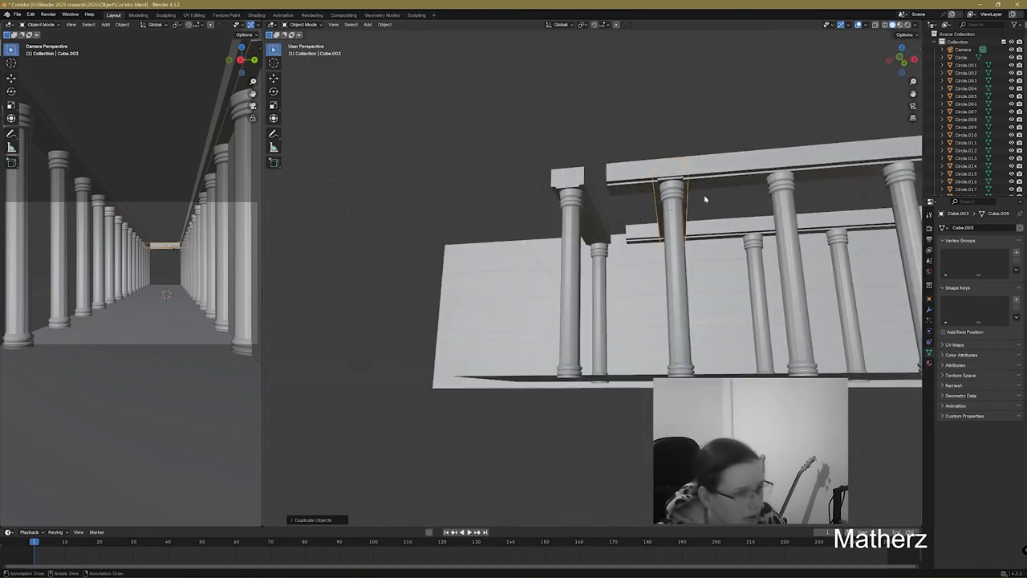
key("shift+d")
key("x")
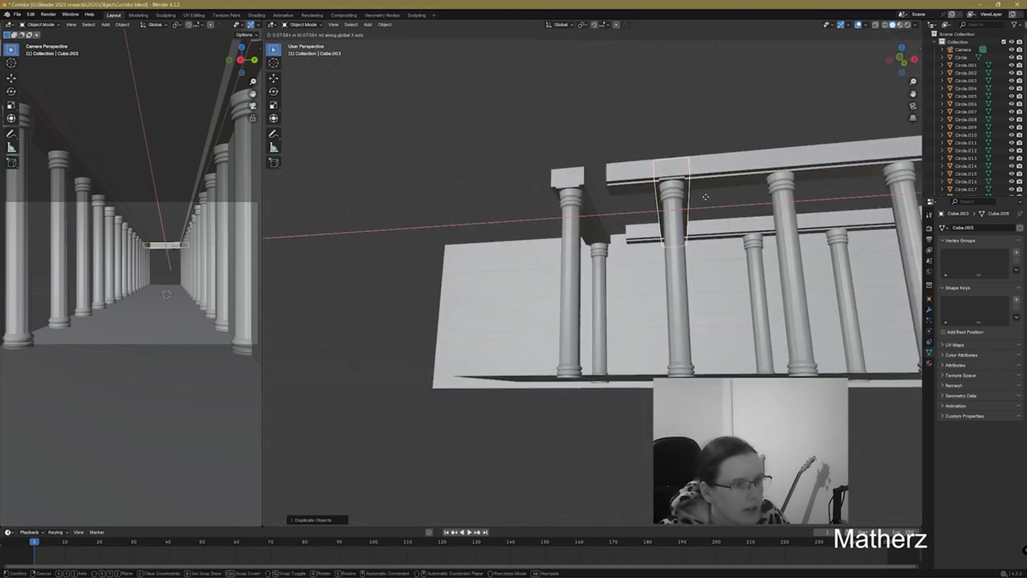
left_click(705, 197)
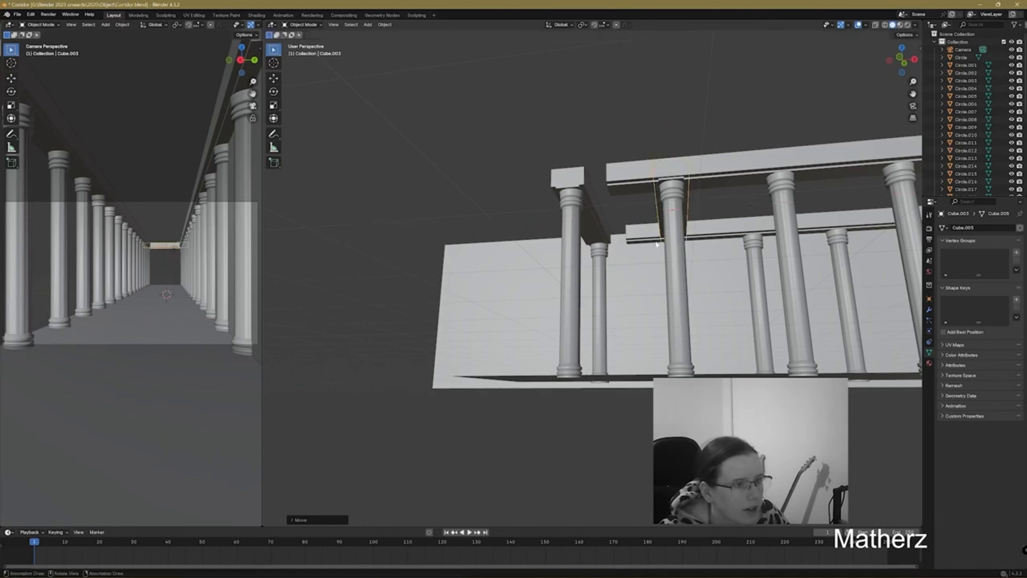
- Duplicate the two end crossbeams together and offset the copies 10 m along X
left_click(577, 182, "shift")
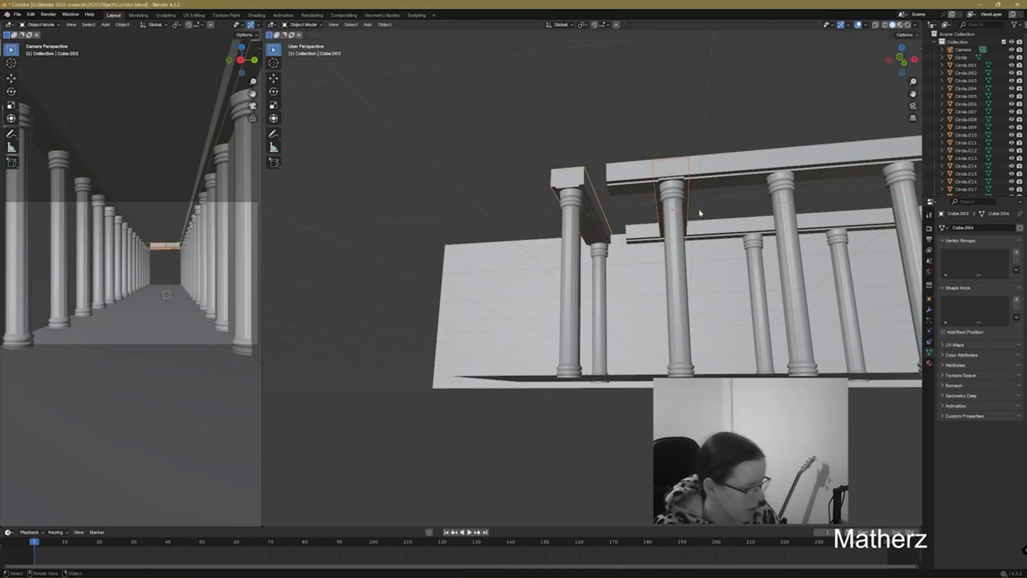
key("shift+d")
type("xis")
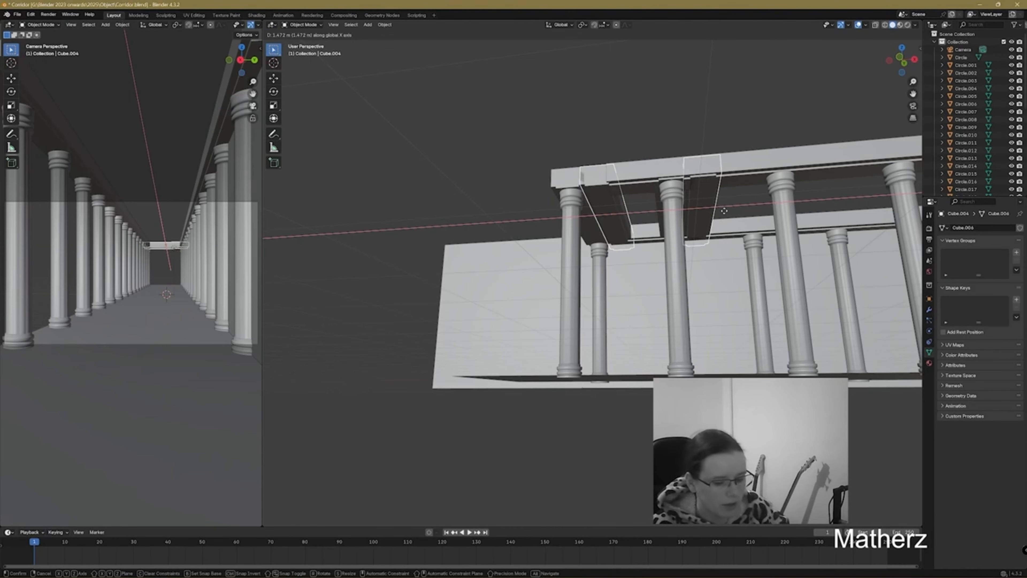
type("10")
key("Return")
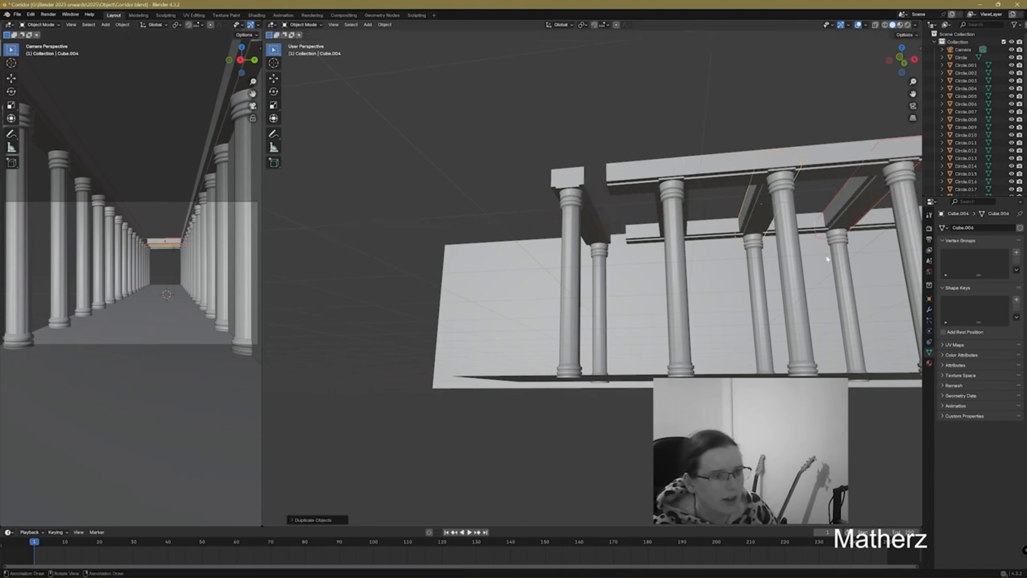
- Nudge the two copied crossbeams slightly along X onto the third and fourth column pairs, and add the first two crossbeams to the selection
middle_click_drag(827, 259, 712, 273)
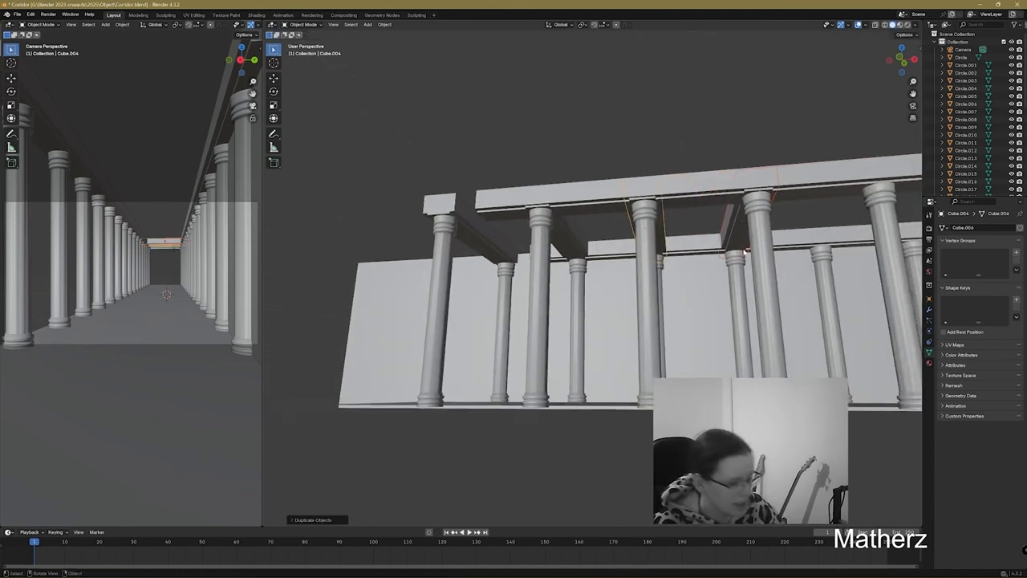
key("shift+d")
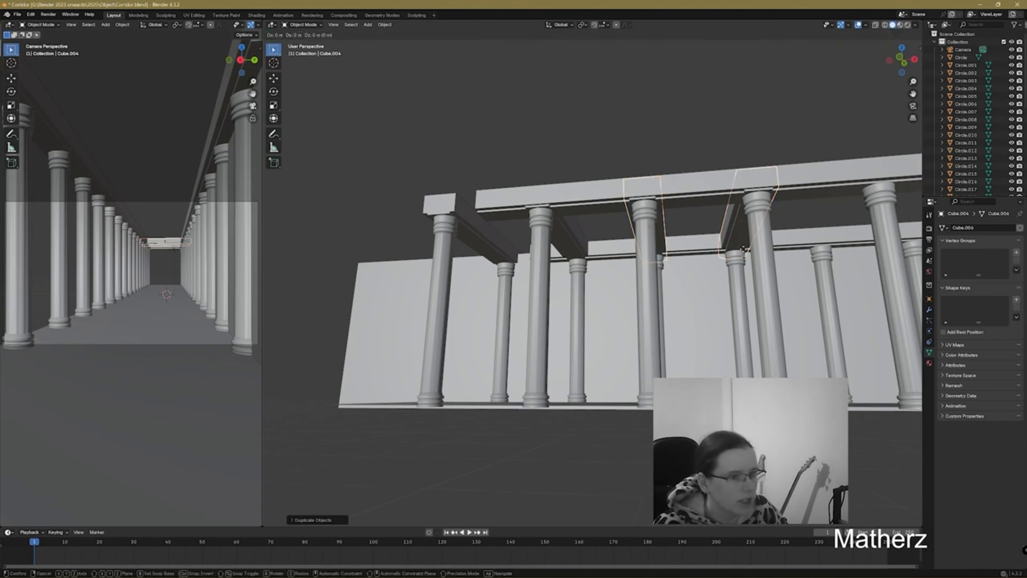
key("x")
left_click(742, 251)
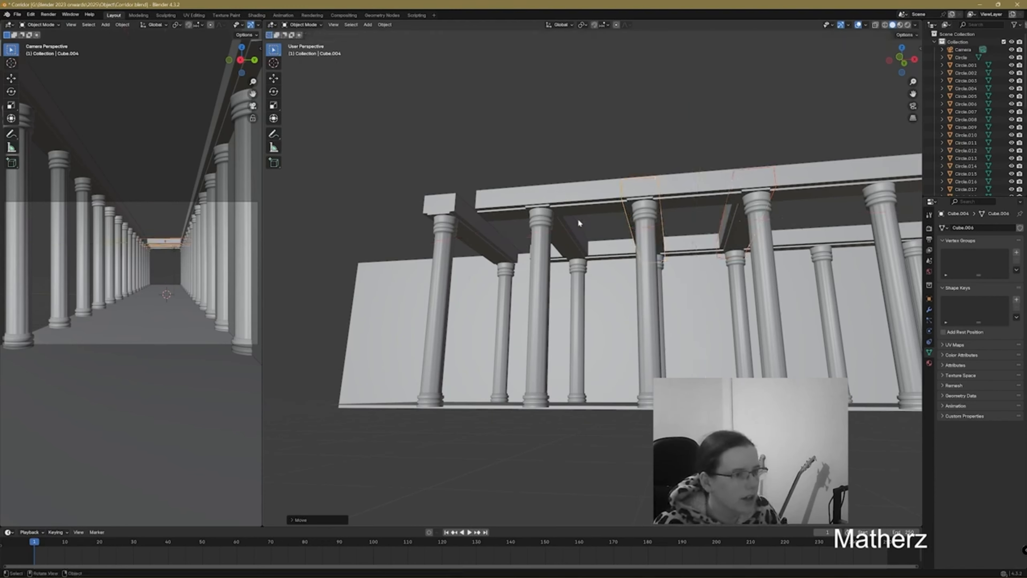
left_click(572, 232, "shift")
left_click(484, 225, "shift")
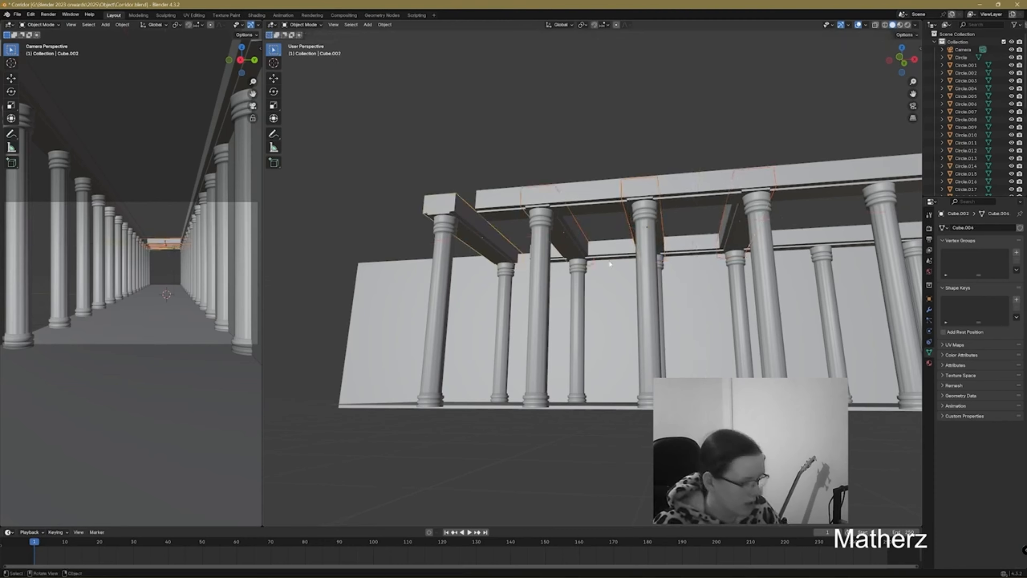
- Try duplicating the four crossbeams with a 40 m offset along X, and undo the duplication
key("shift+d")
type("xis")
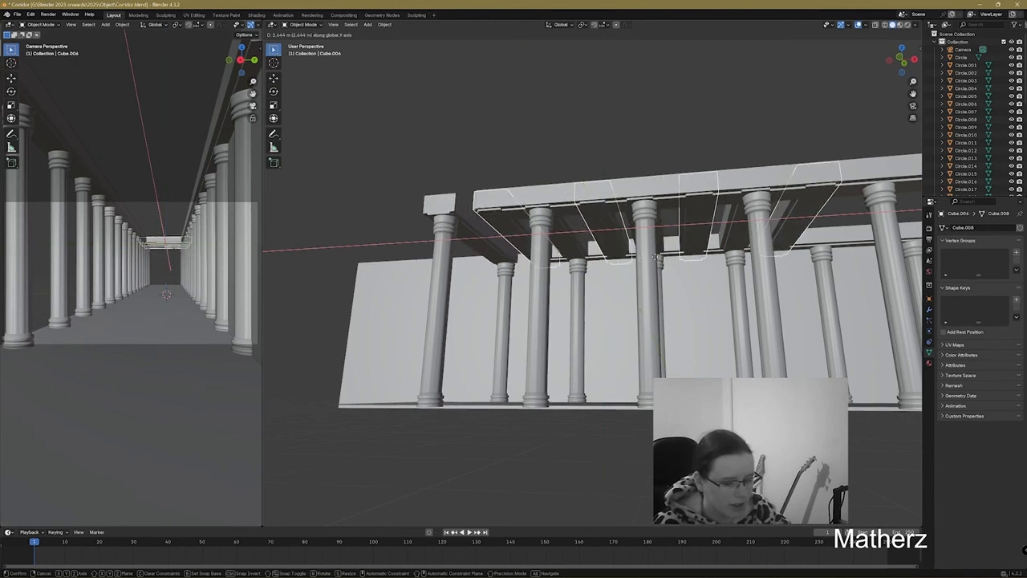
type("50")
key("BackSpace")
key("BackSpace")
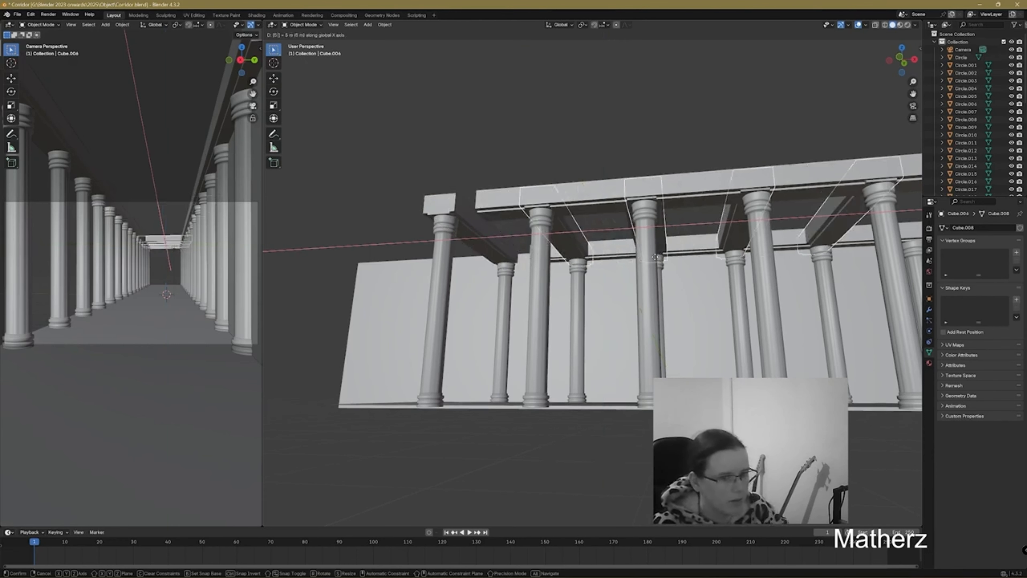
type("40")
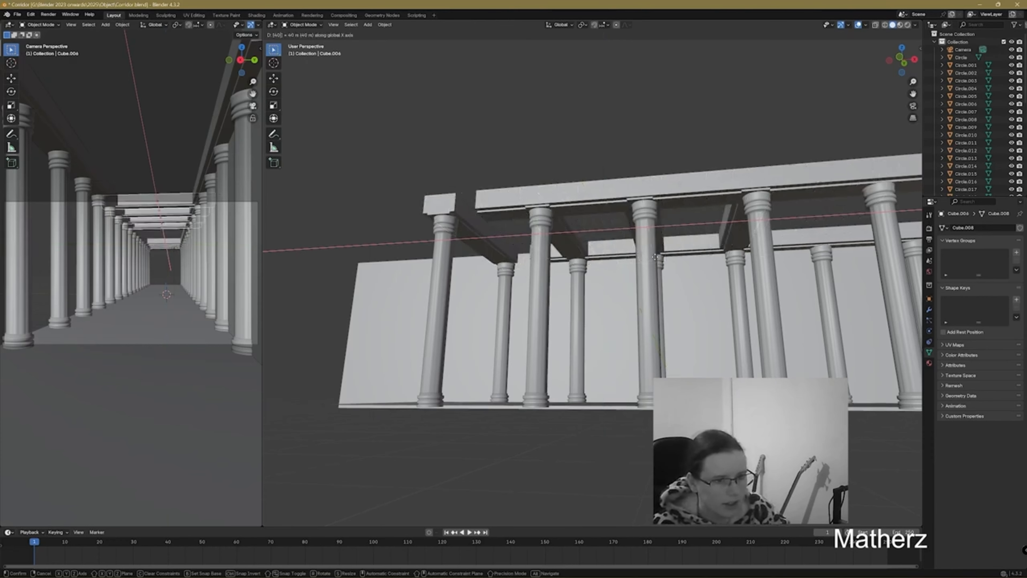
key("Return")
middle_click_drag(655, 256, 629, 286)
key("ctrl+z")
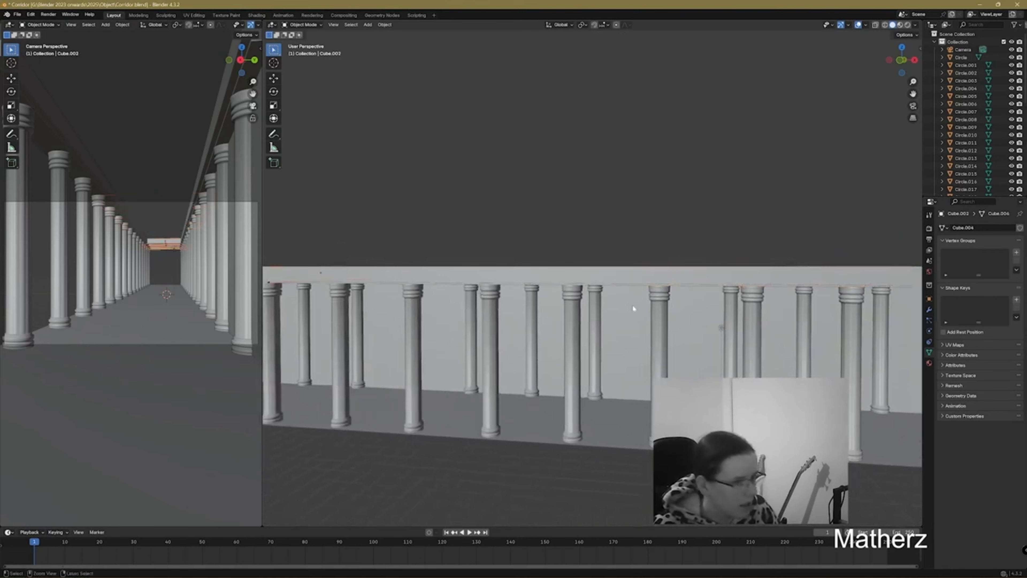
- Duplicate the four selected crossbeams and place the copies about 20 m along X over the next four column pairs
middle_click_drag(520, 317, 556, 326)
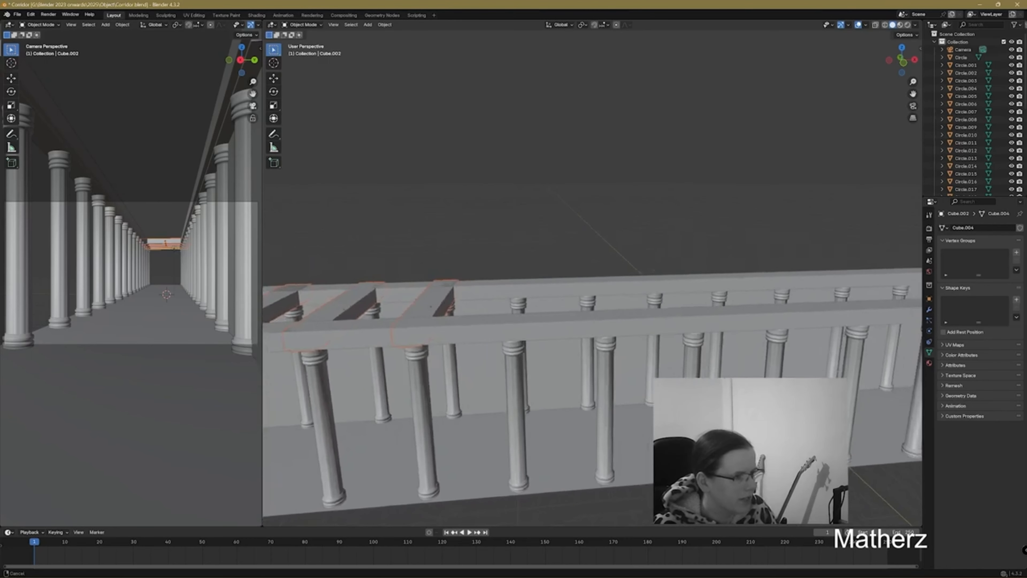
key("KP_0")
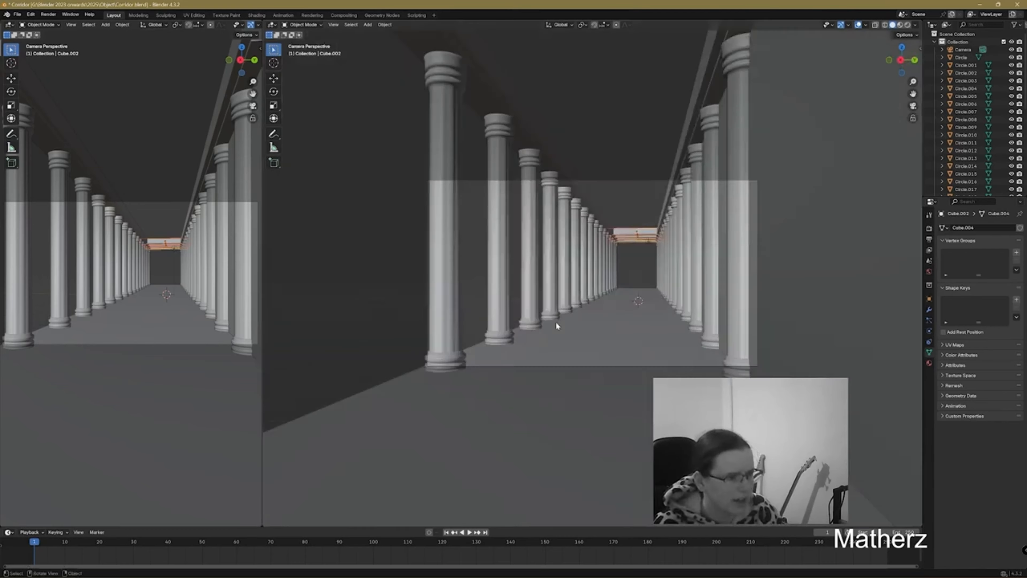
middle_click_drag(556, 322, 584, 251)
scroll(584, 255, "up", 2)
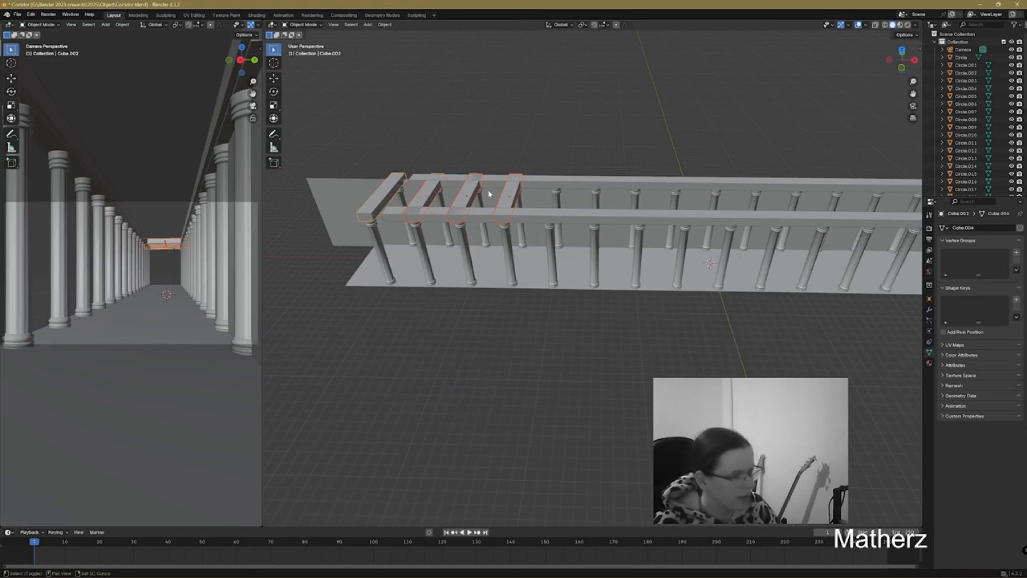
key("shift+d")
key("x")
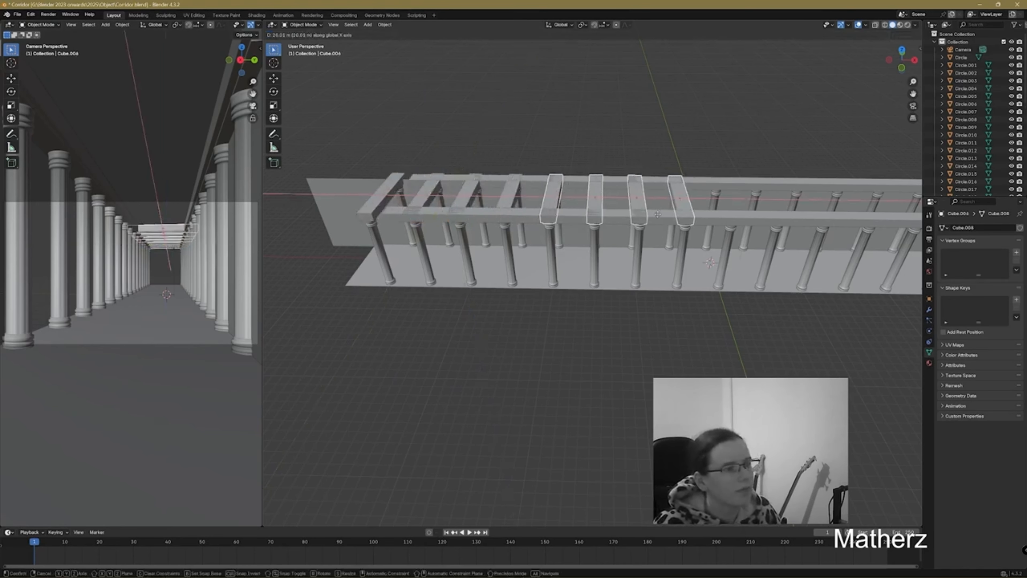
left_click(657, 215)
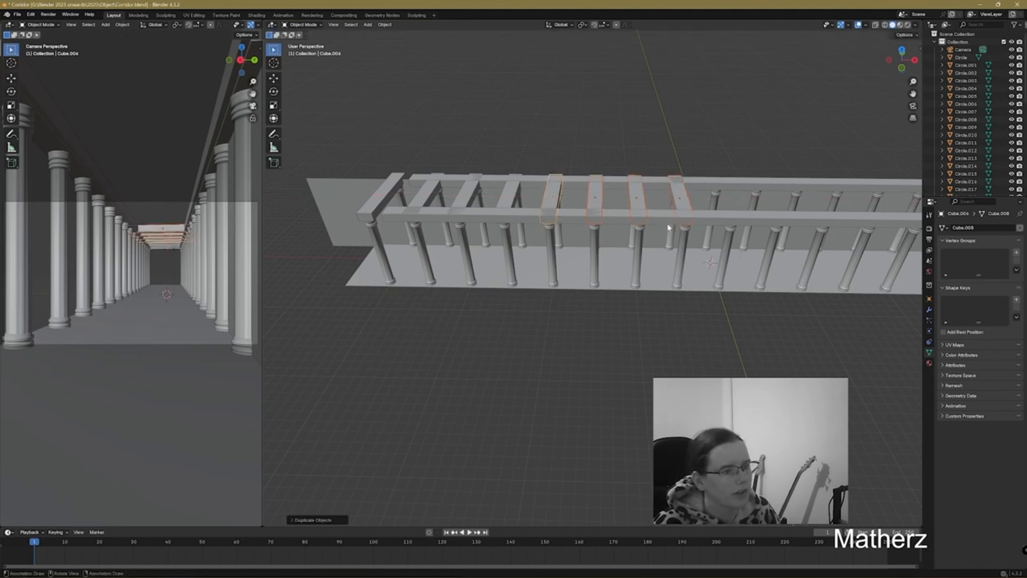
- Nudge the four new crossbeams very slightly along X to line them up with their columns
key("g")
key("y")
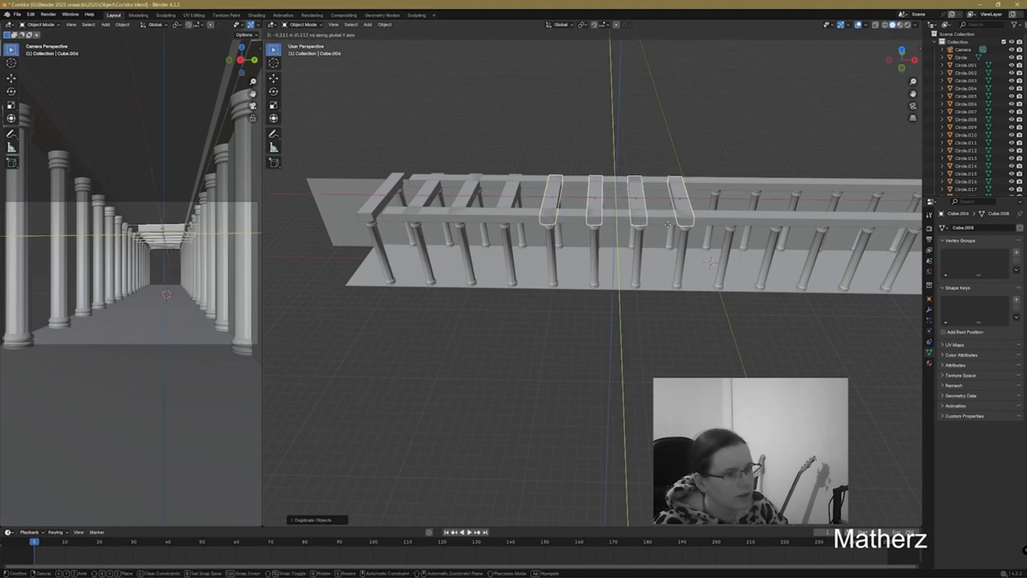
key("x")
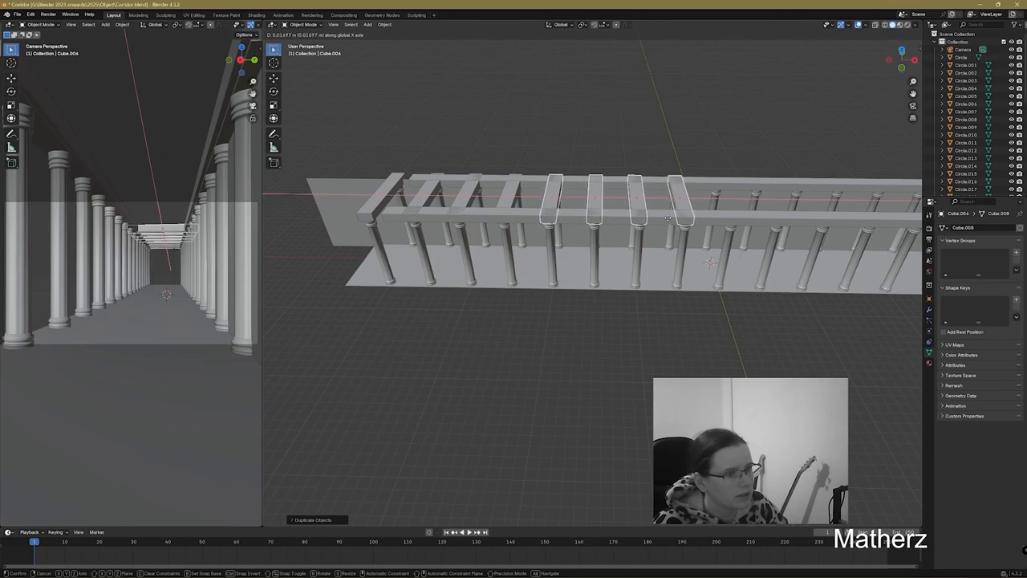
left_click(668, 218)
- Select all eight crossbeams, duplicate them and move the copies along X over the remaining column pairs
left_click(506, 194, "shift")
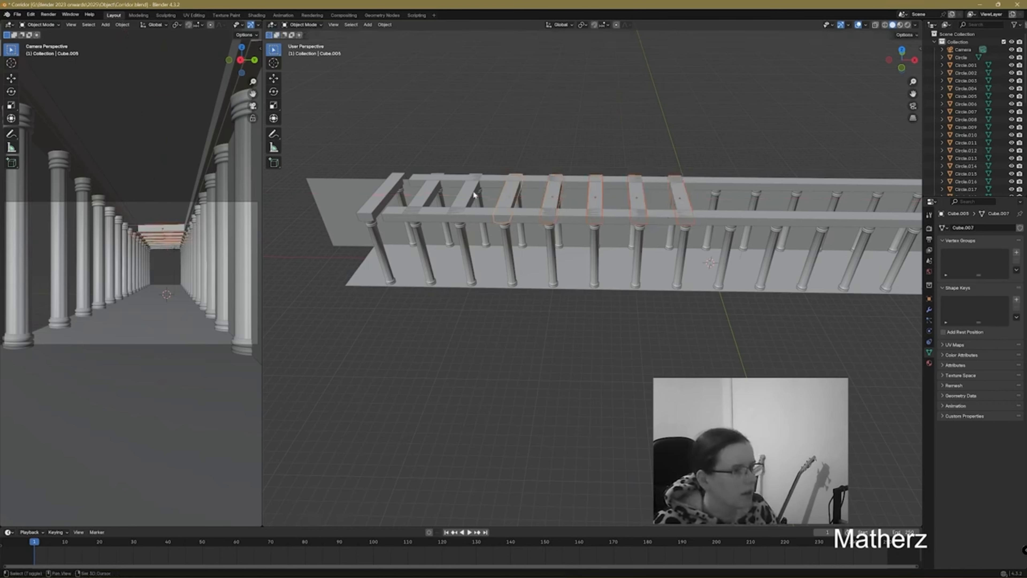
left_click(401, 195, "shift")
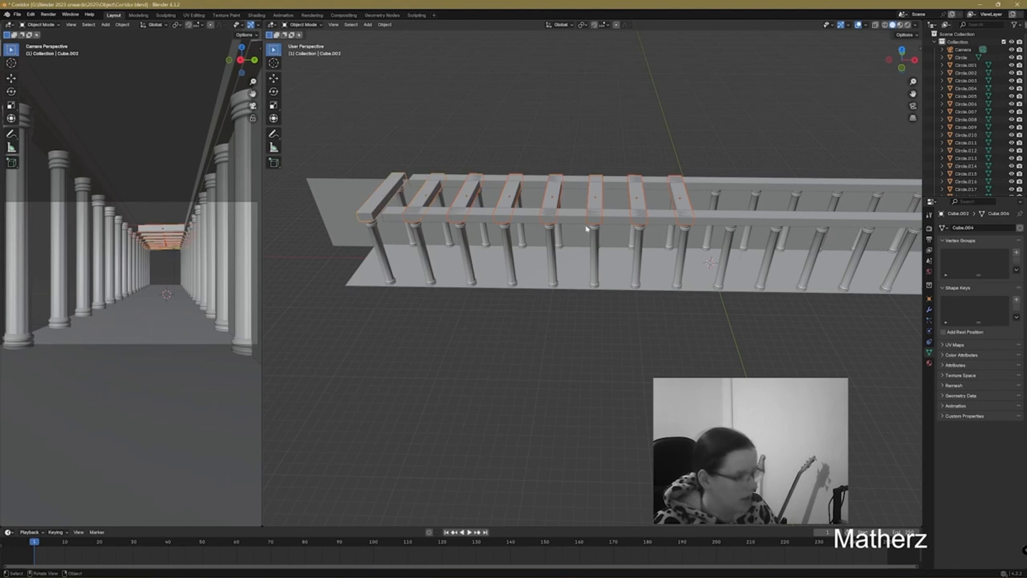
key("shift+d")
key("x")
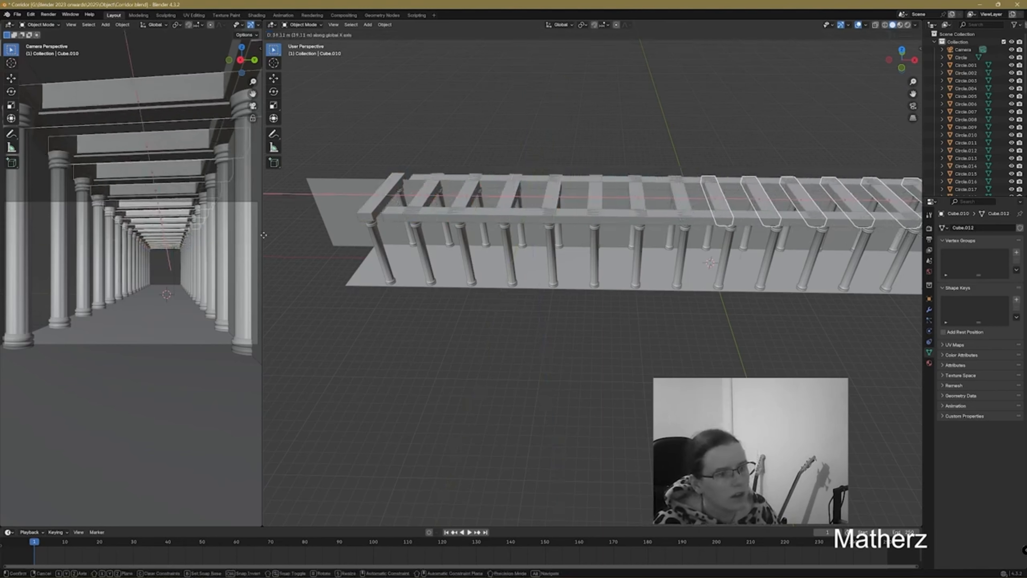
left_click(271, 235)
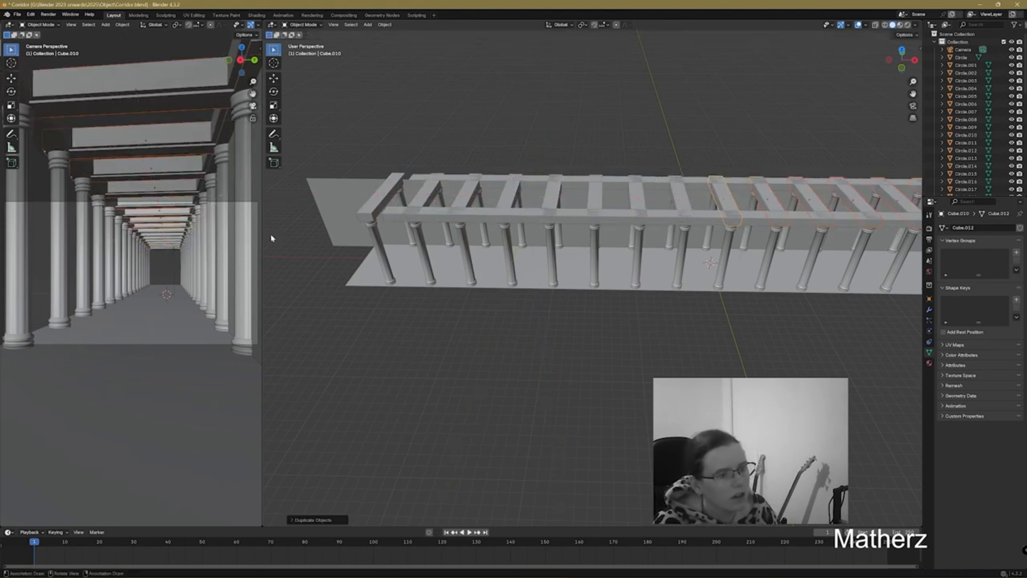
- Shift the eight new crossbeams slightly along X so they sit centred over the columns
middle_click_drag(749, 364, 473, 323)
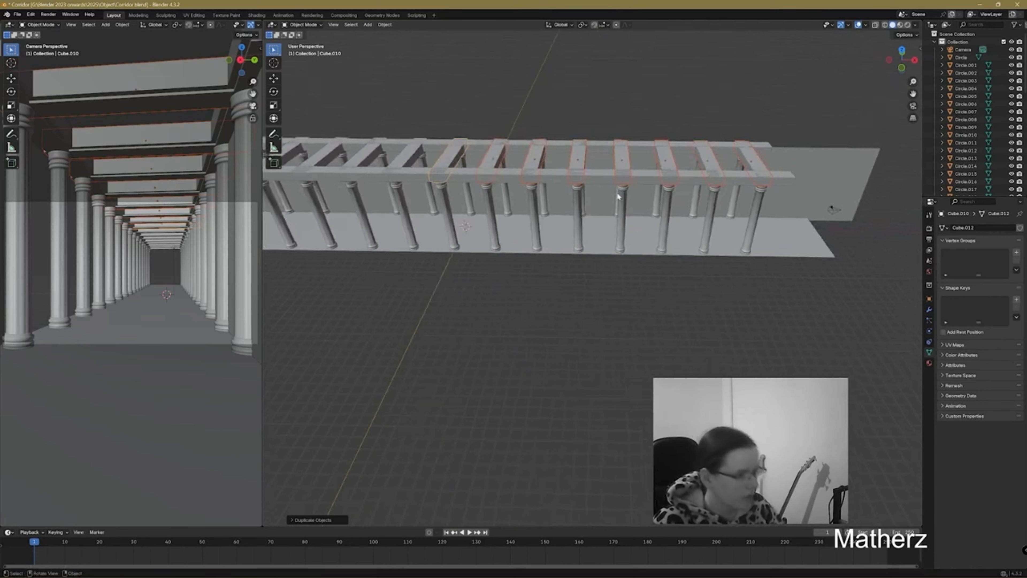
key("shift+d")
key("x")
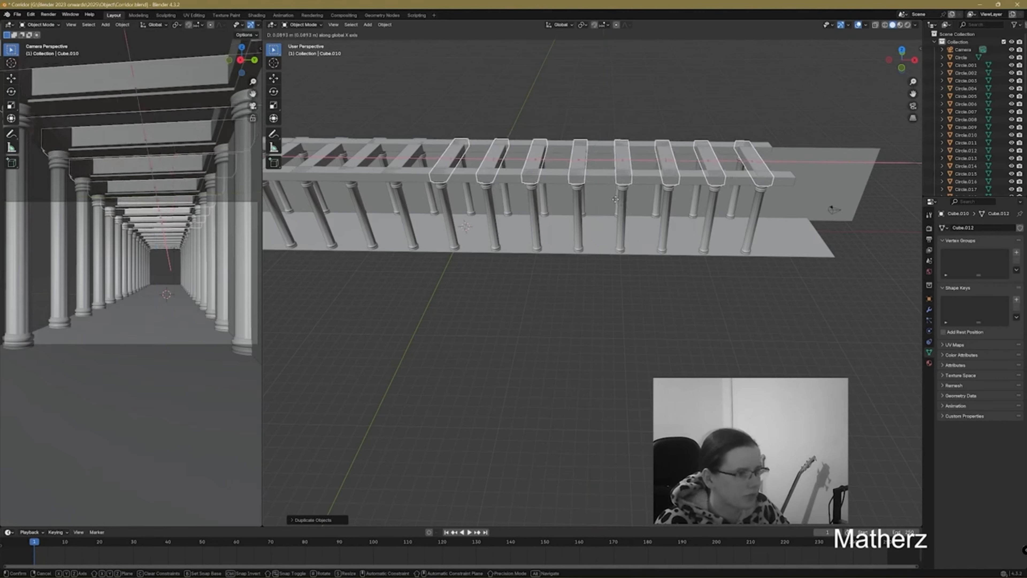
left_click(615, 199)
- Delete the existing light object inside the corridor between the column rows
middle_click_drag(672, 314, 625, 354)
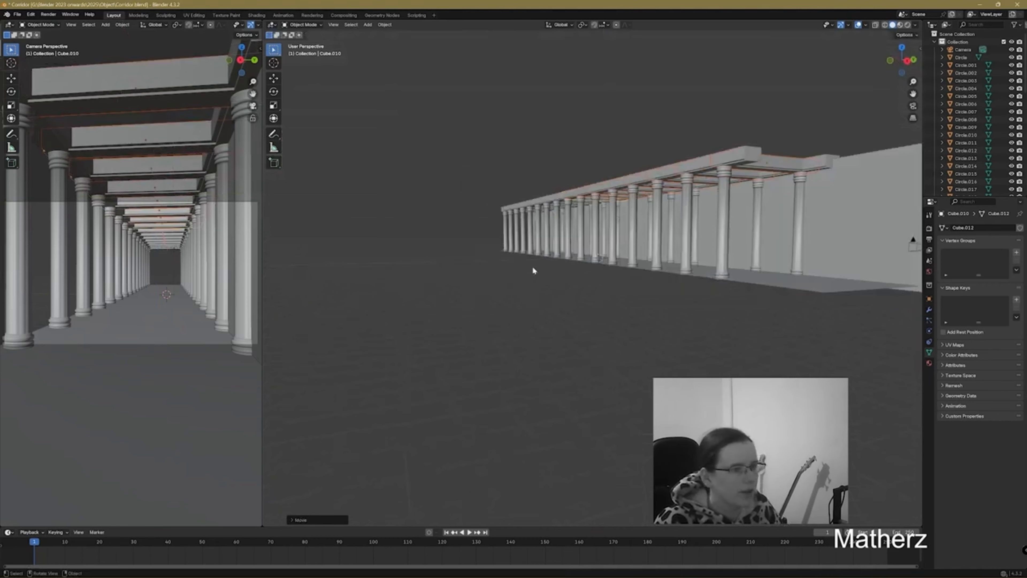
middle_click_drag(532, 268, 691, 311)
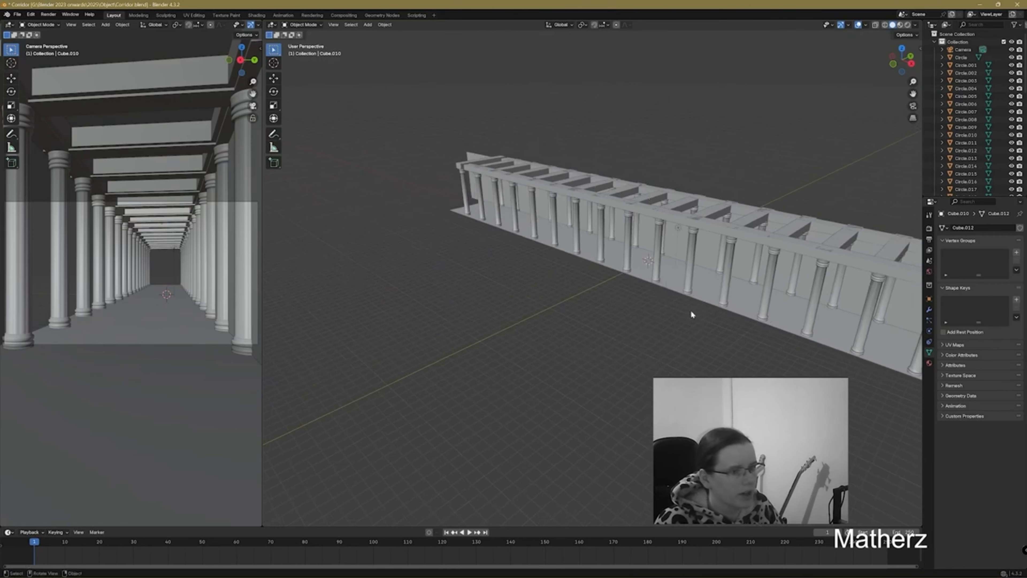
scroll(577, 269, "down", 5)
scroll(593, 289, "up", 2)
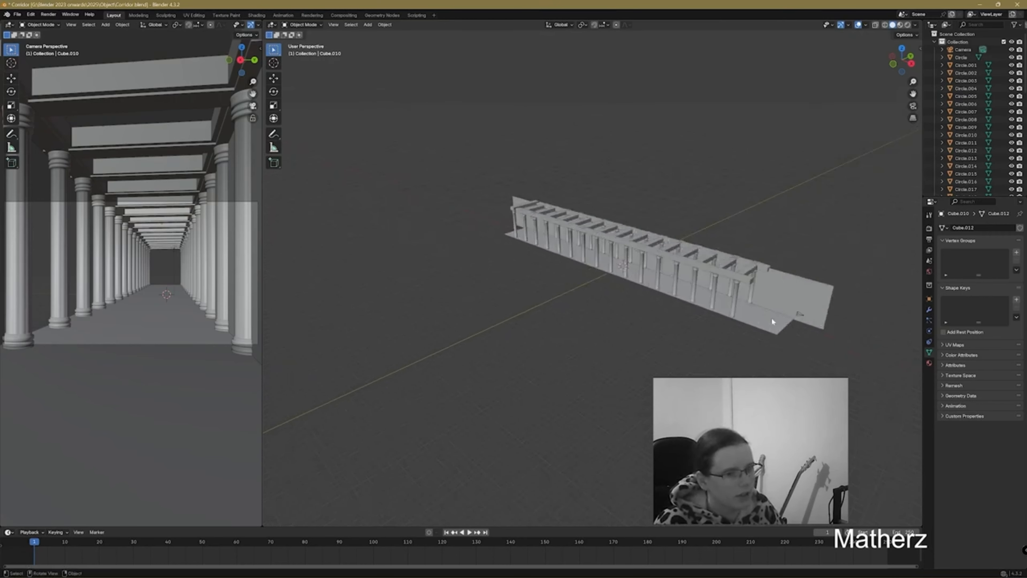
scroll(966, 89, "down", 4)
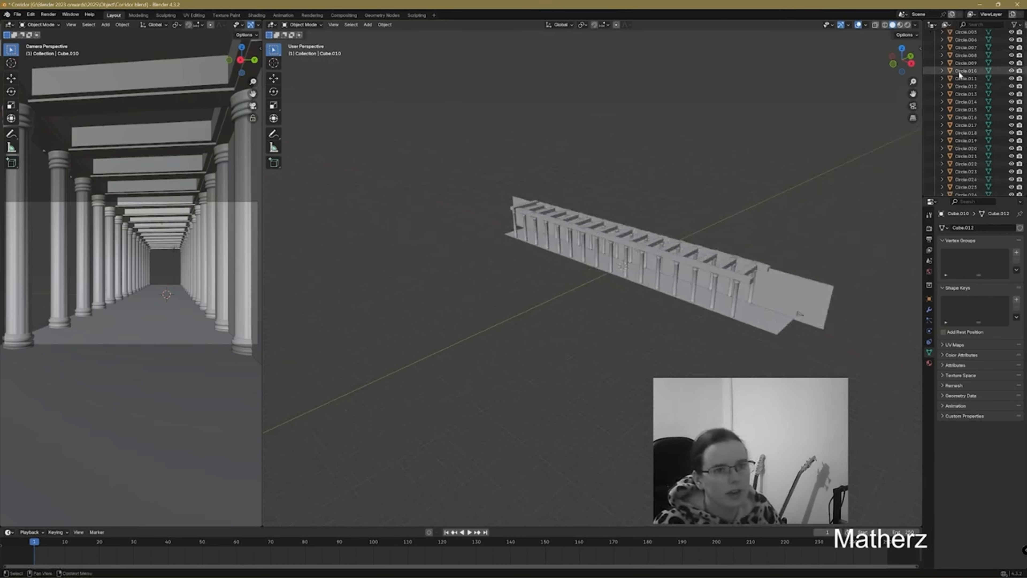
middle_click_drag(862, 305, 802, 286)
scroll(710, 340, "up", 3)
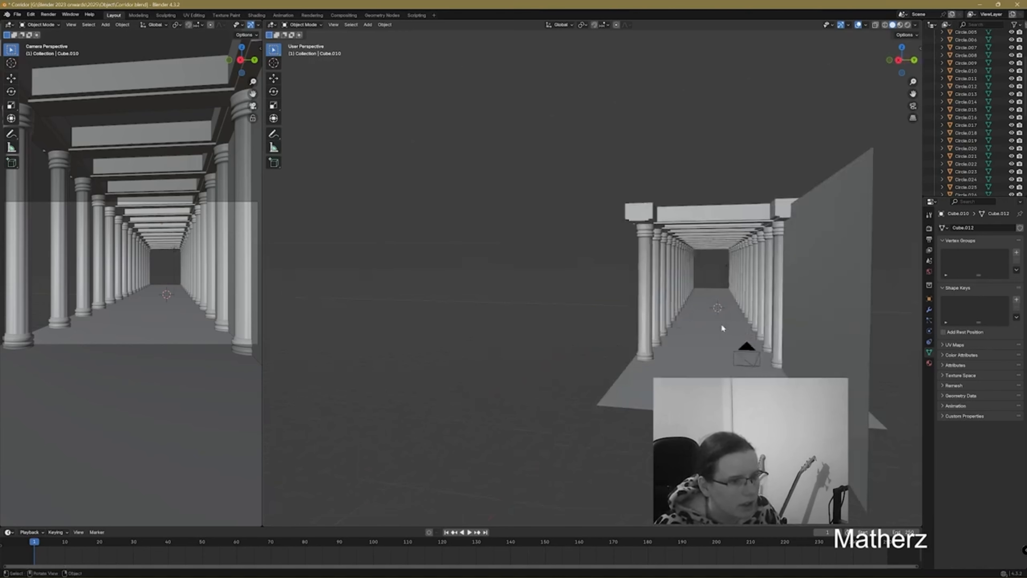
left_click(724, 266)
key("Delete")
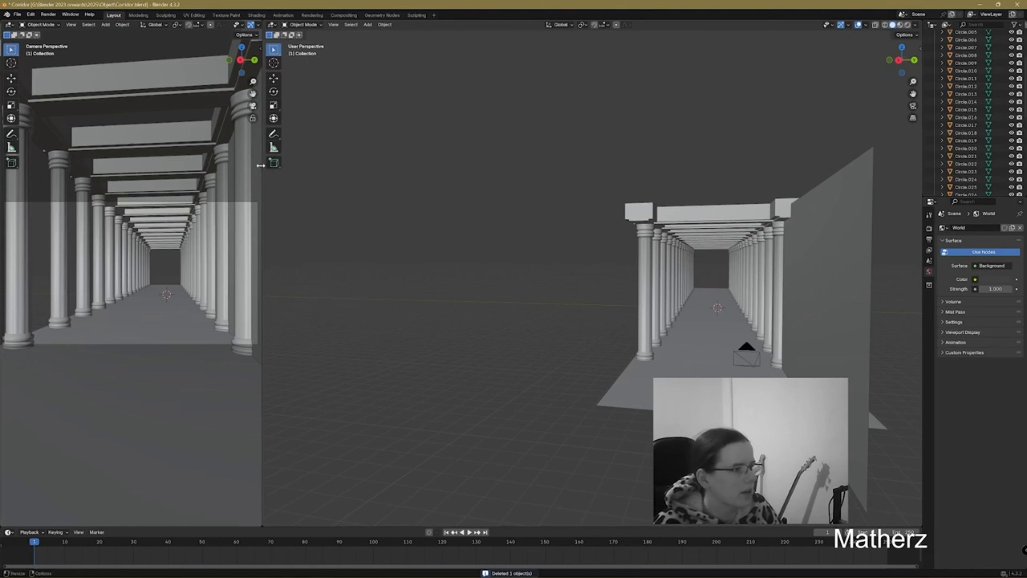
- Widen the camera viewport to about half the workspace and set the render engine to Cycles
left_click_drag(263, 169, 521, 189)
scroll(332, 314, "up", 3)
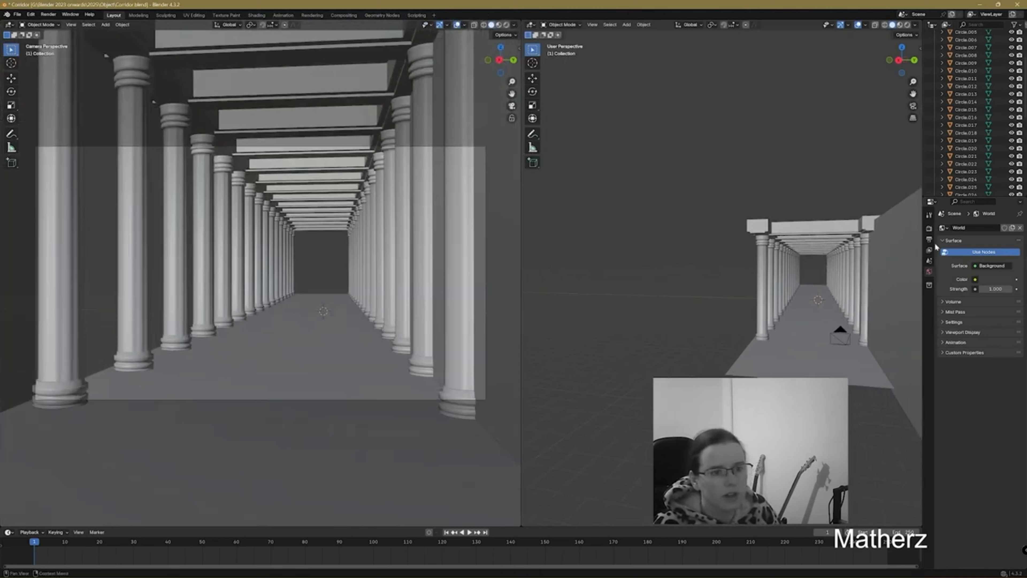
left_click(930, 228)
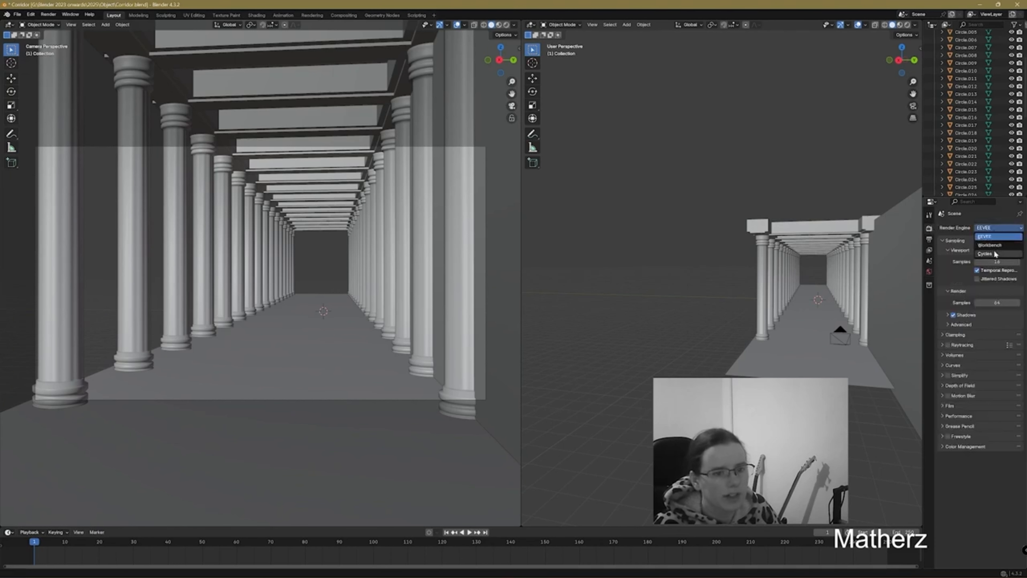
left_click(956, 279)
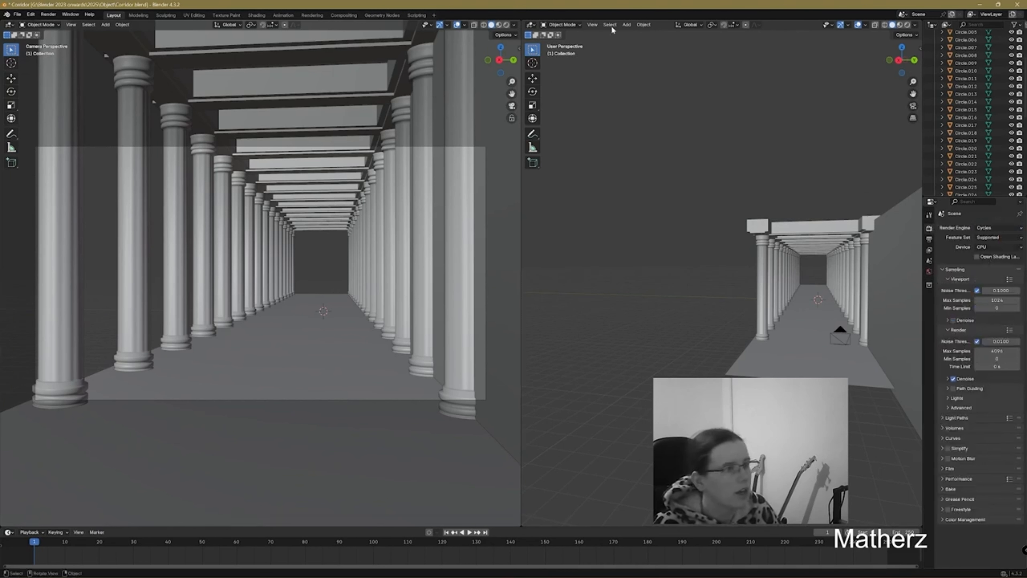
- Add a Sun light to the scene
left_click(626, 25)
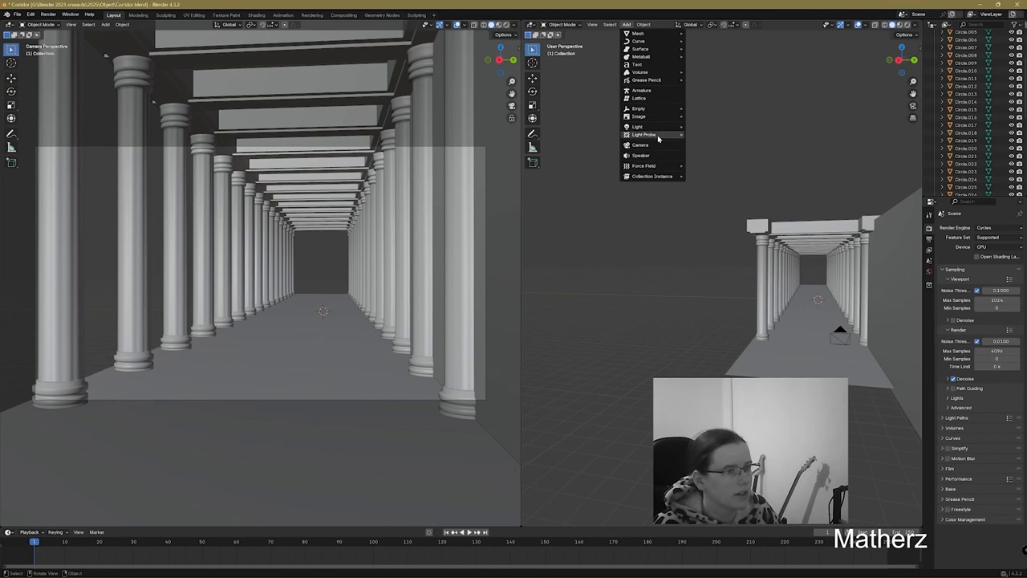
mouse_move(651, 127)
left_click(724, 135)
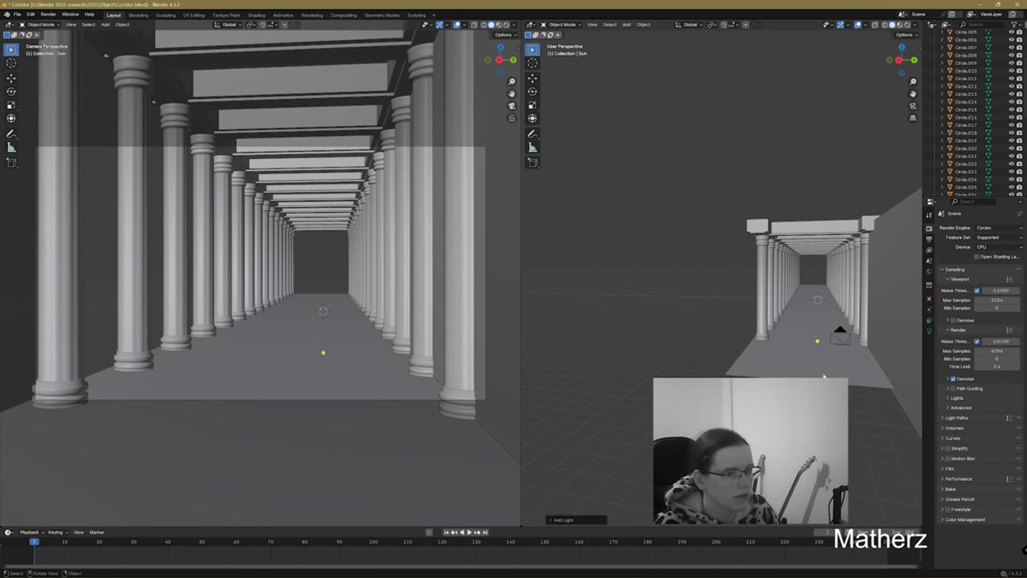
- Move the sun about 34 m out to the side of the corridor and raise it to about 30 m
middle_click_drag(824, 375, 786, 311)
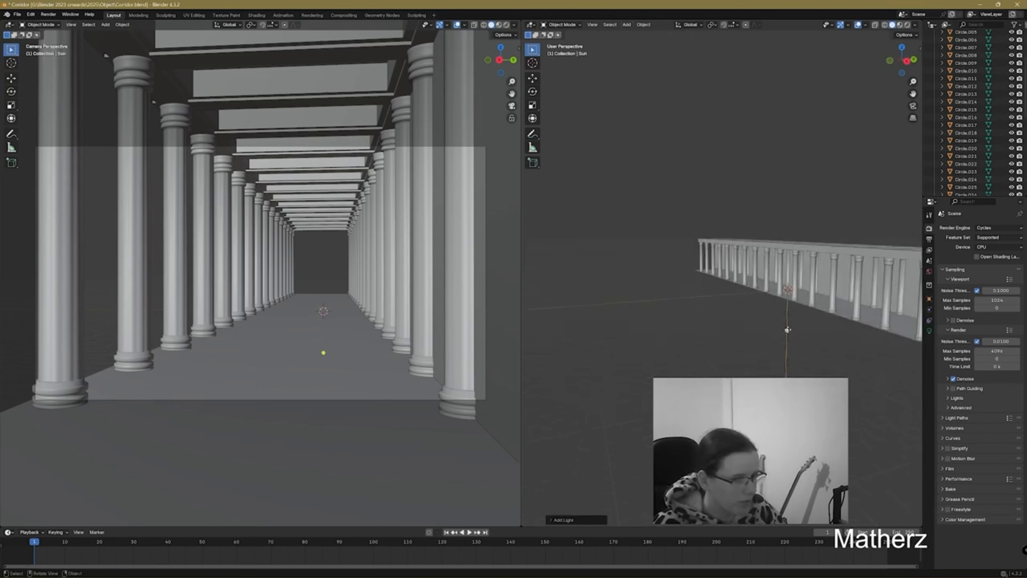
key("g")
key("x")
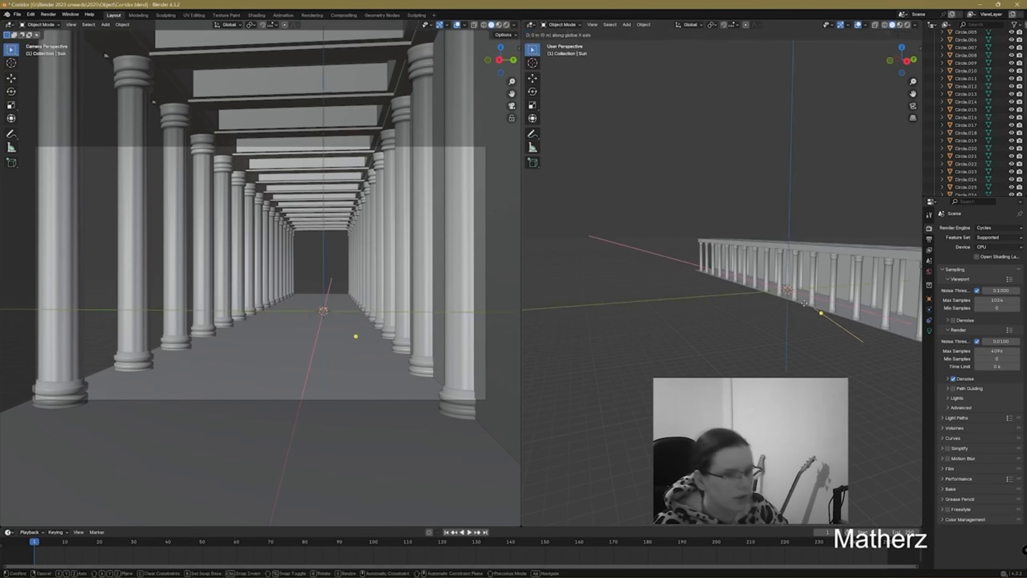
left_click(619, 298)
key("g")
key("z")
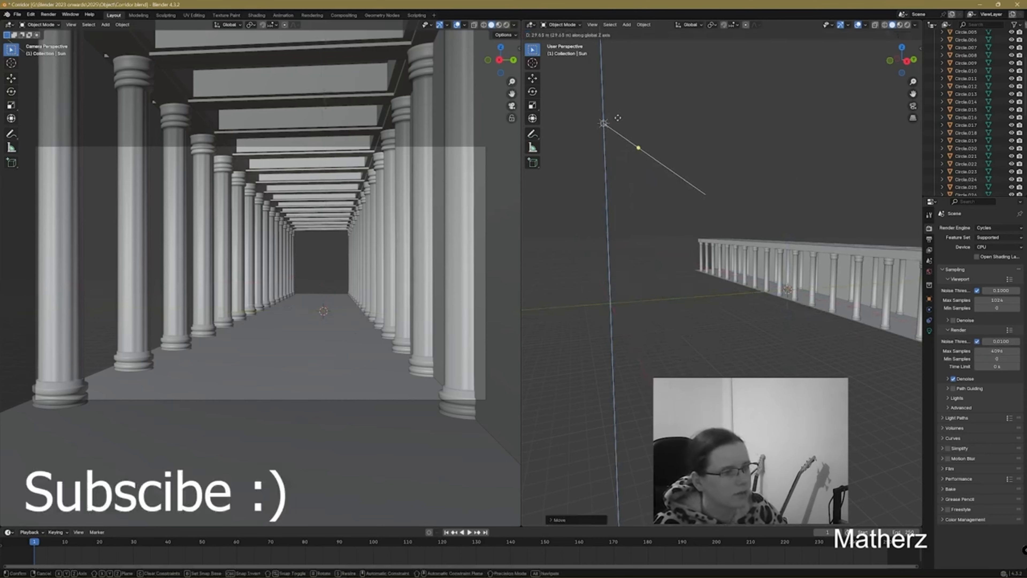
left_click(617, 118)
middle_click_drag(658, 158, 687, 239)
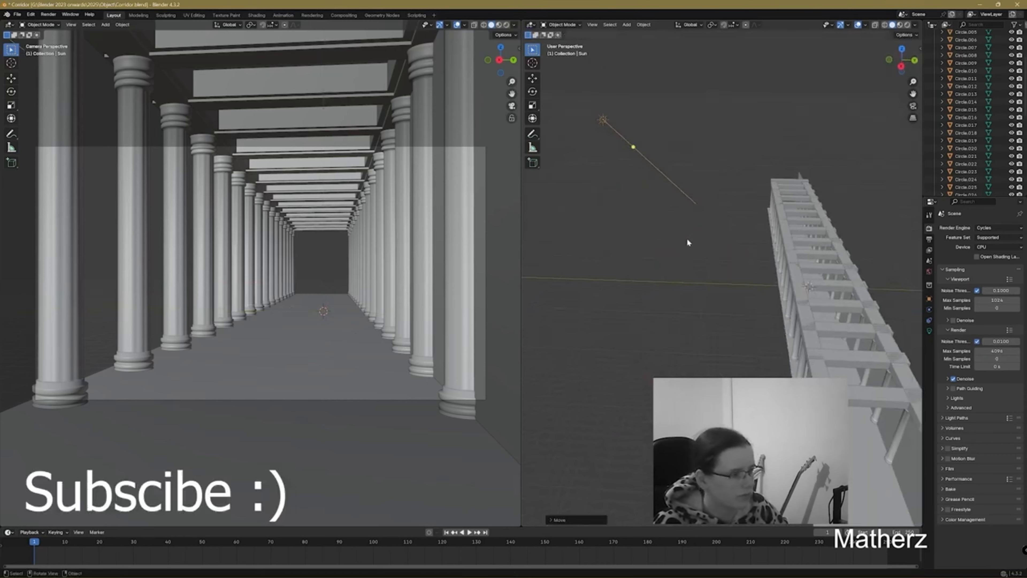
- Turn on the Screencast Keys display and collapse its settings
left_click(919, 48)
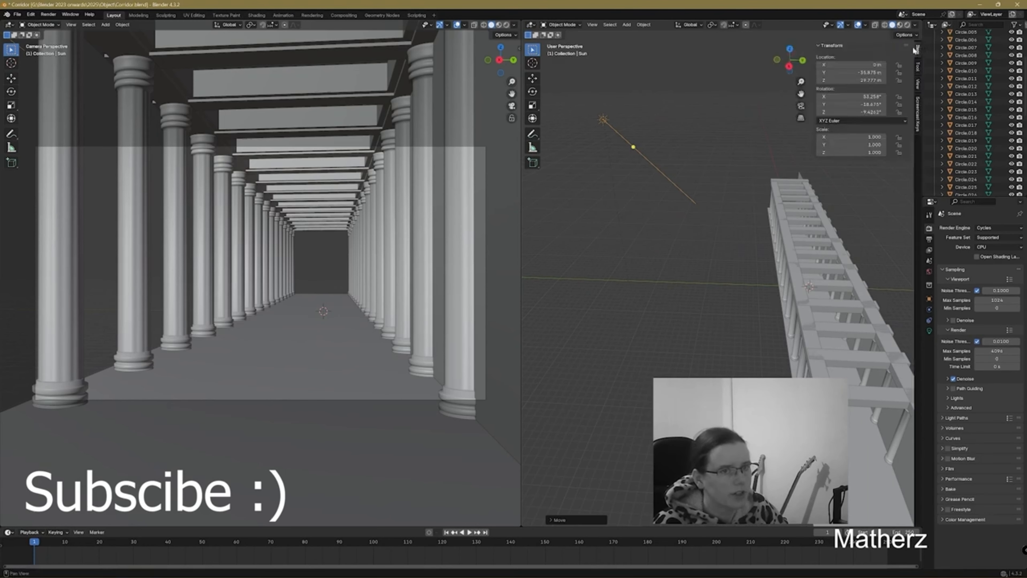
left_click(918, 110)
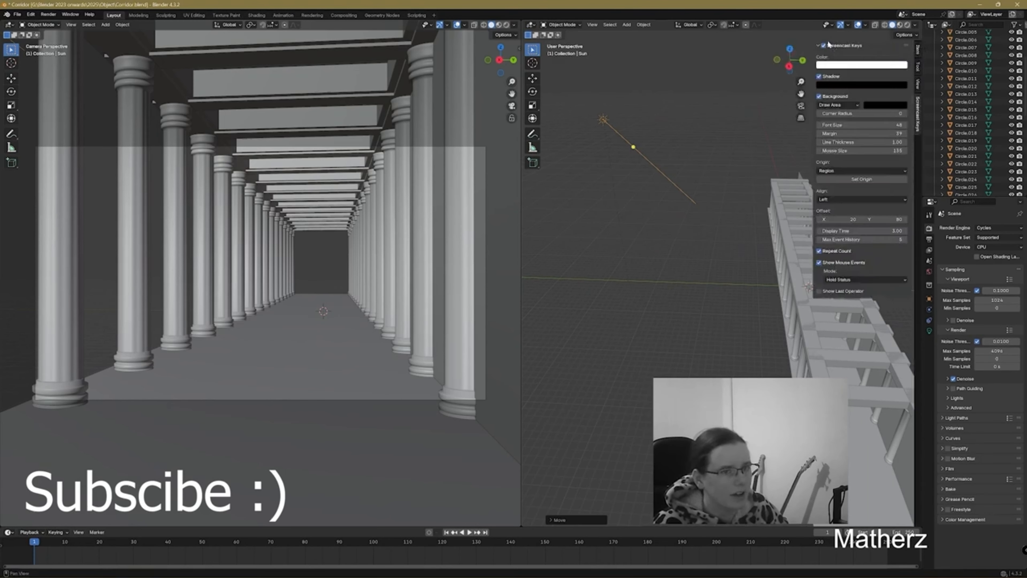
left_click(764, 113)
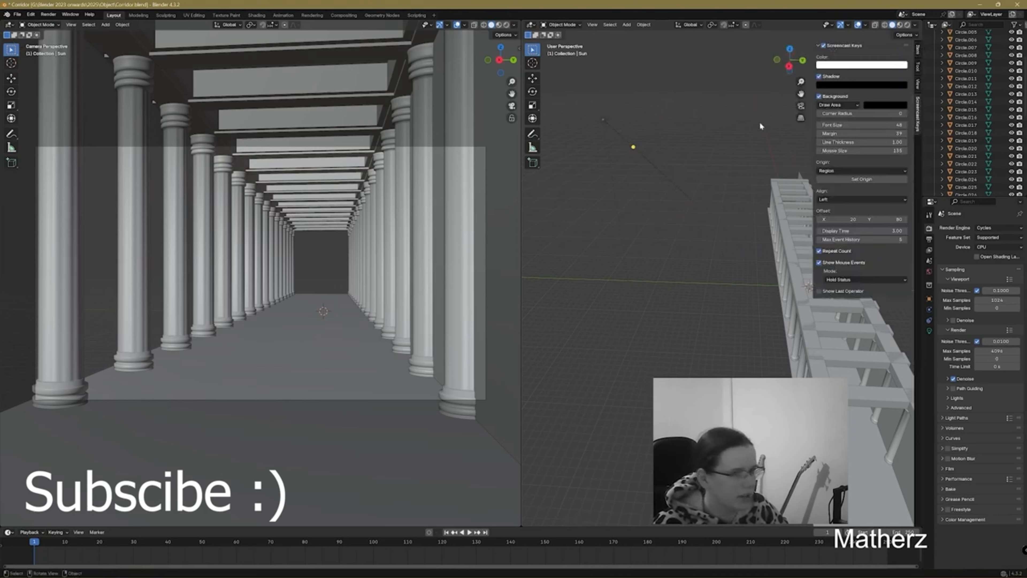
left_click(823, 46)
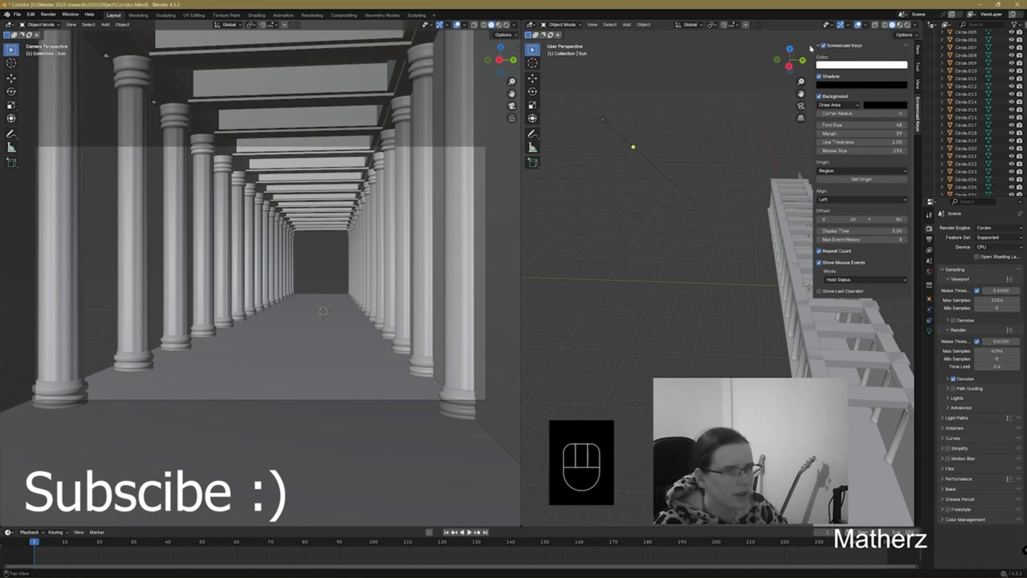
left_click(819, 46)
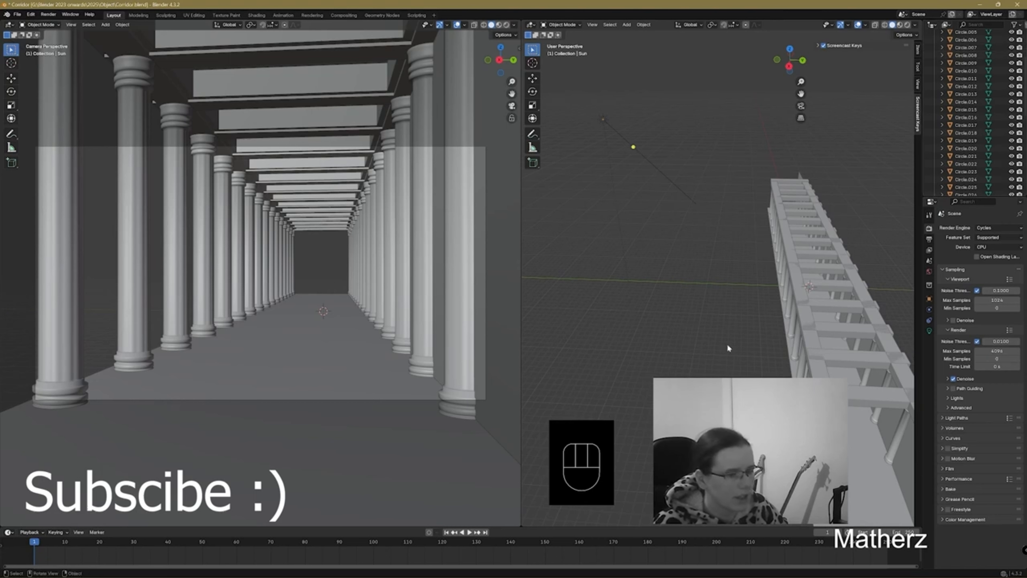
- Select both long beams on top of the columns and stretch them slightly along the X axis
middle_click_drag(727, 344, 721, 274)
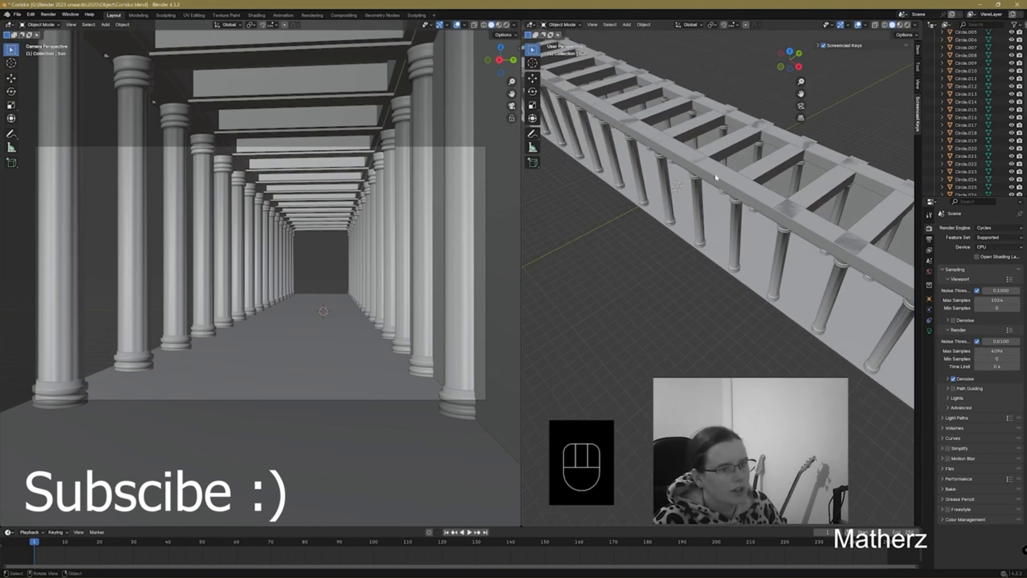
middle_click_drag(618, 174, 779, 308, "shift")
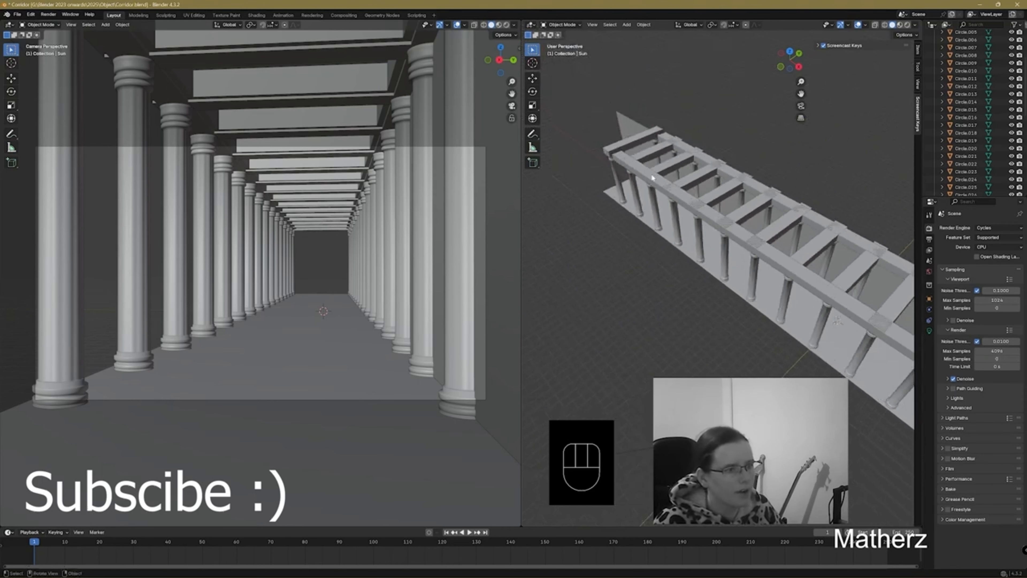
left_click(663, 175, "shift")
left_click(739, 211, "shift")
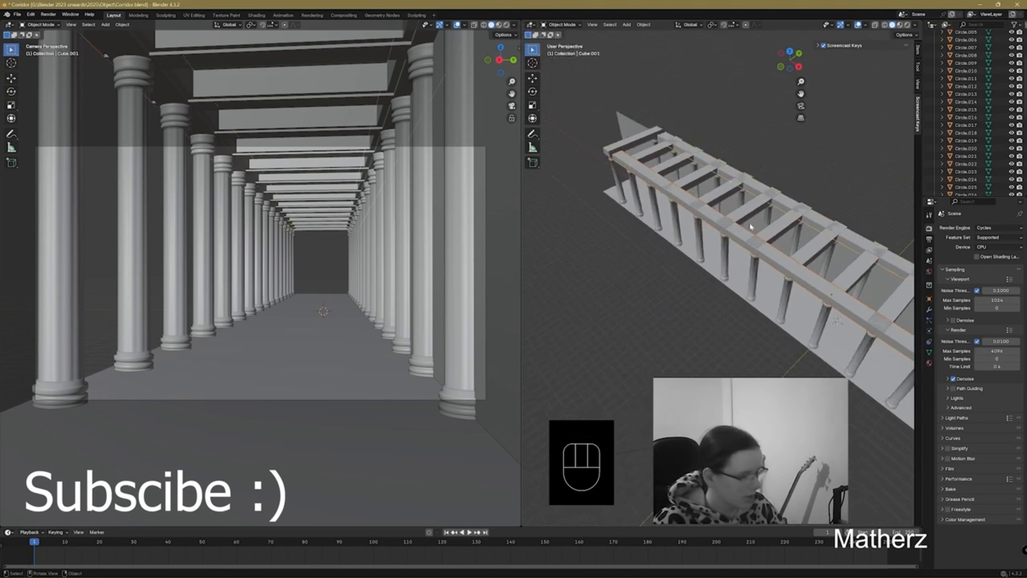
key("s")
key("x")
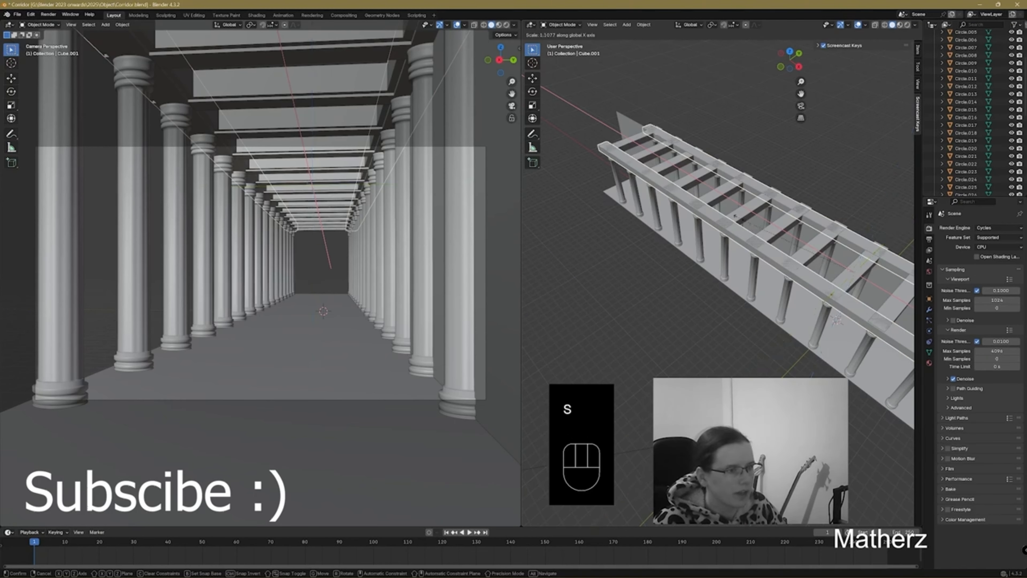
left_click(743, 222)
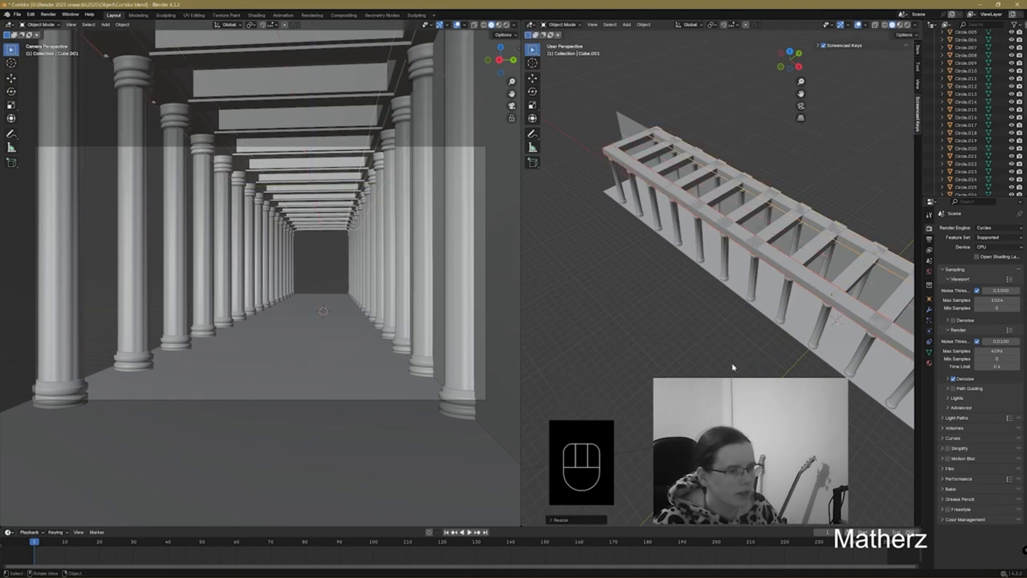
- Select the Sun light beside the corridor again
middle_click_drag(774, 390, 713, 317, "shift")
middle_click_drag(829, 358, 763, 343)
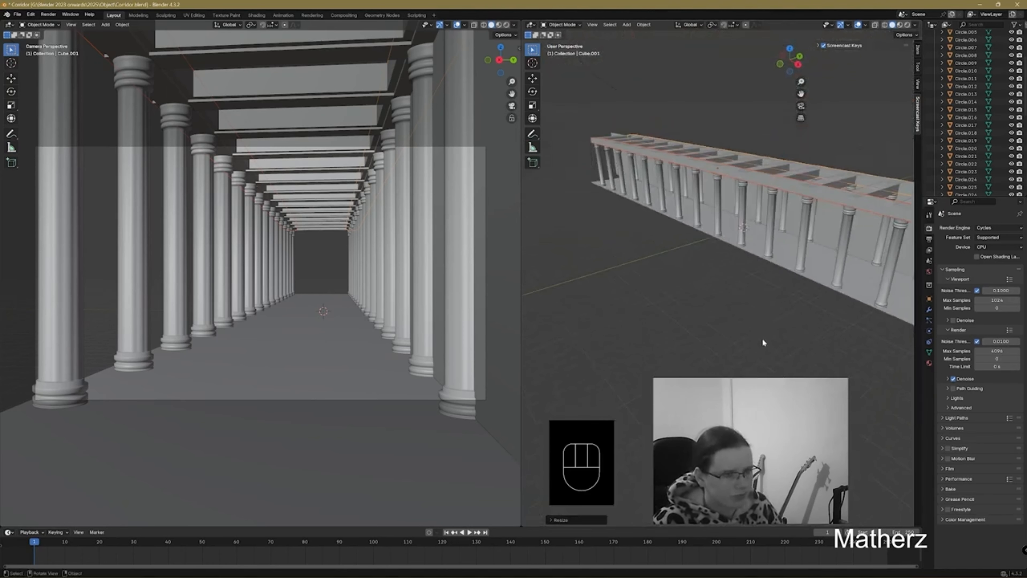
scroll(763, 342, "down", 2)
left_click(610, 135)
scroll(615, 142, "down", 2)
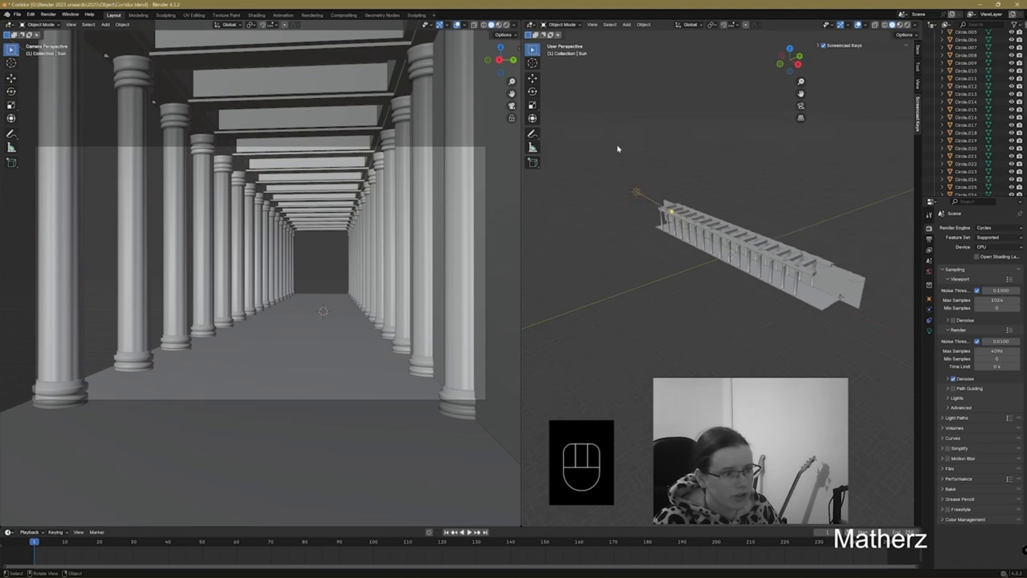
scroll(695, 227, "up", 4)
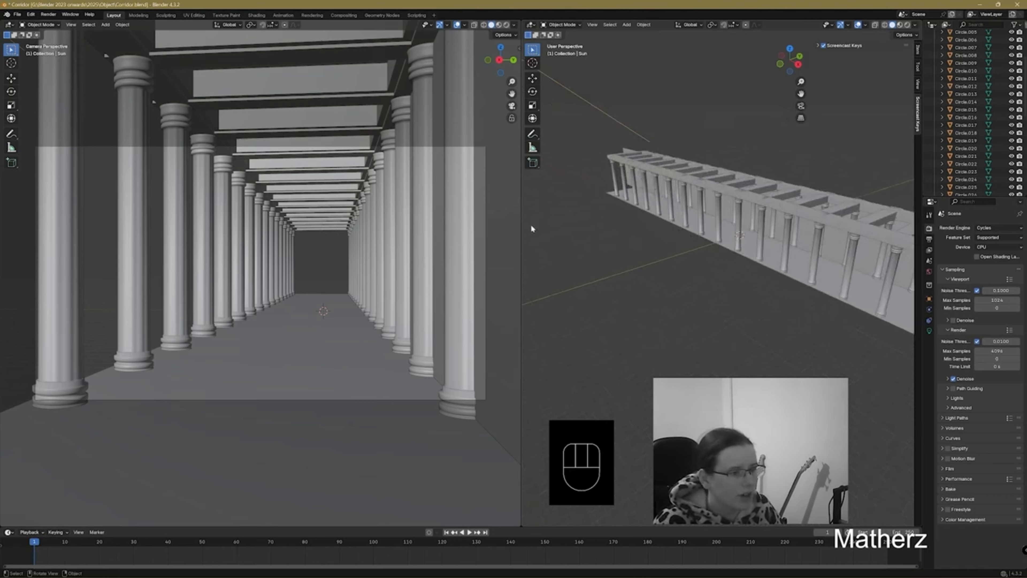
- Narrow the camera viewport and switch it to rendered shading
left_click_drag(521, 225, 429, 215)
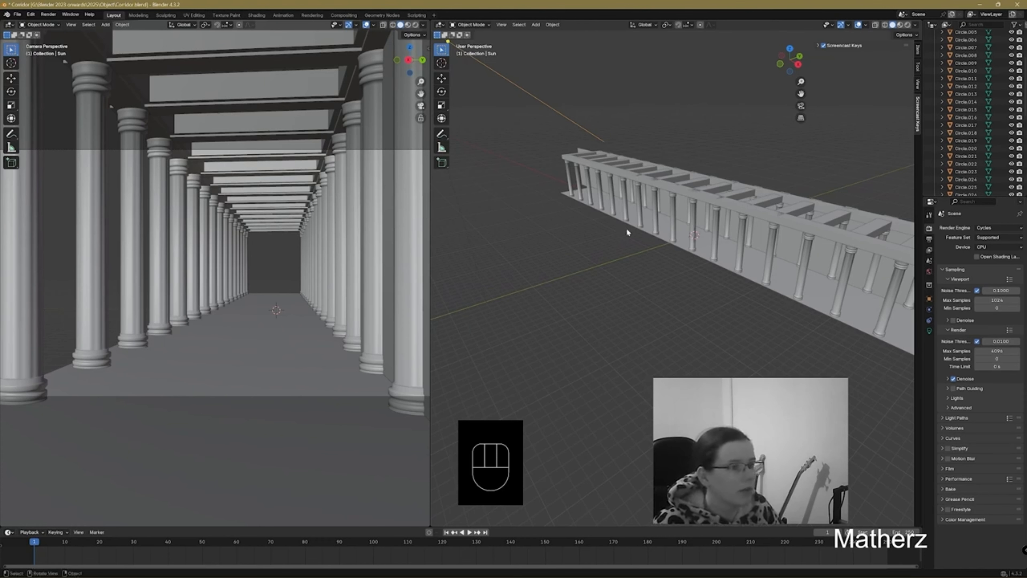
middle_click_drag(540, 143, 571, 163, "shift")
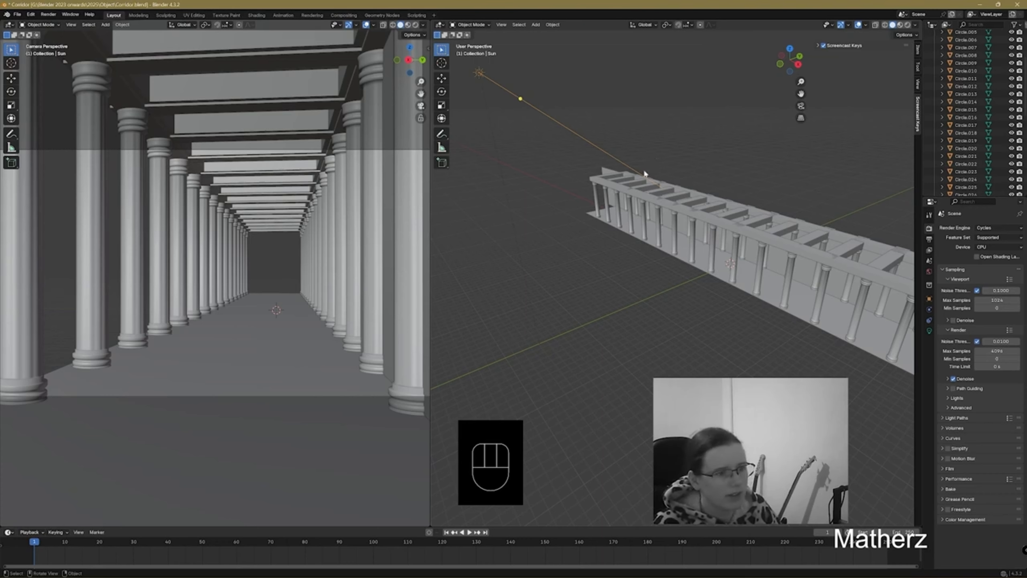
middle_click_drag(782, 234, 560, 115)
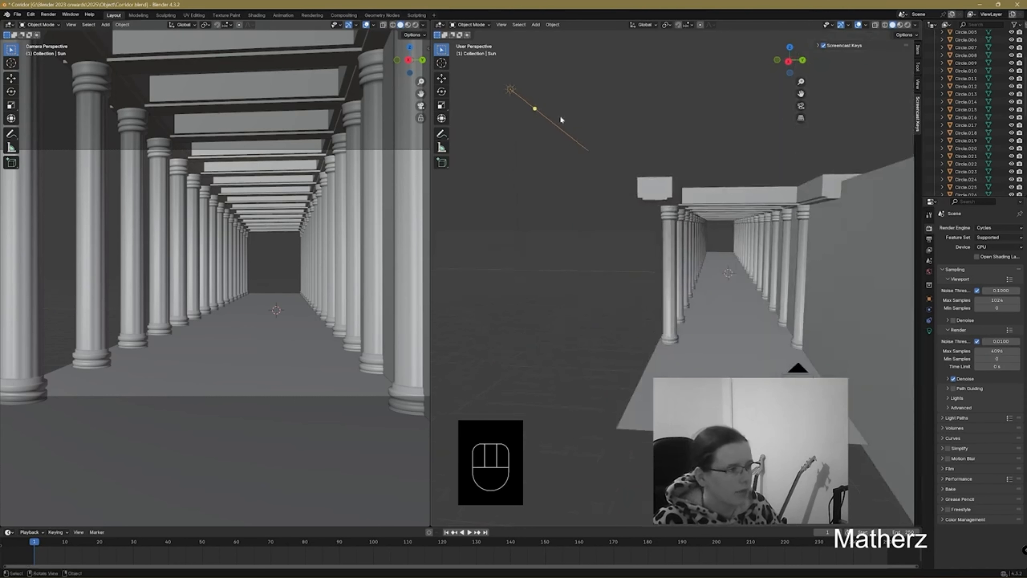
left_click(415, 25)
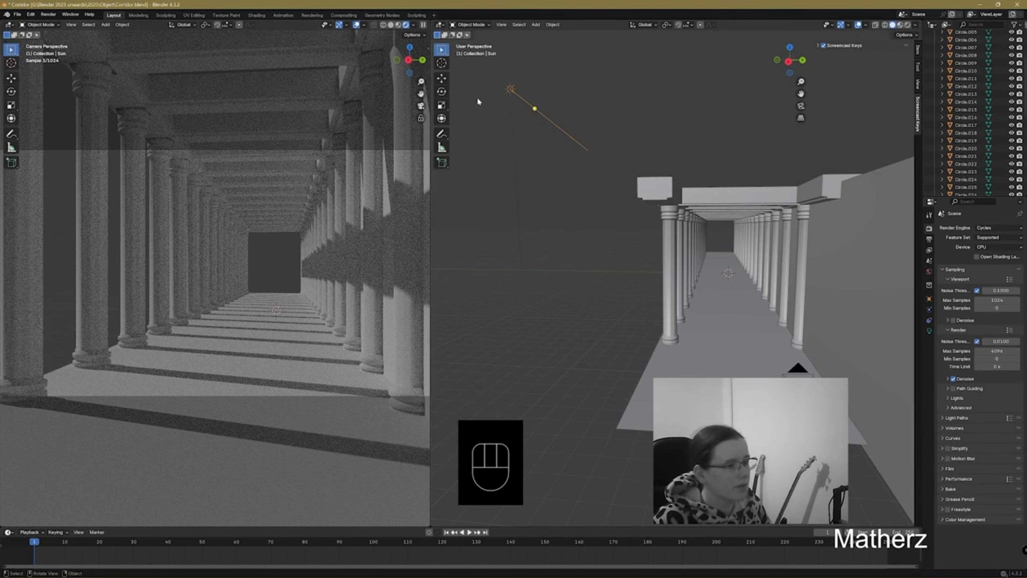
- Rotate the sun about the global Z axis to redirect its light across the corridor
key("r")
key("y")
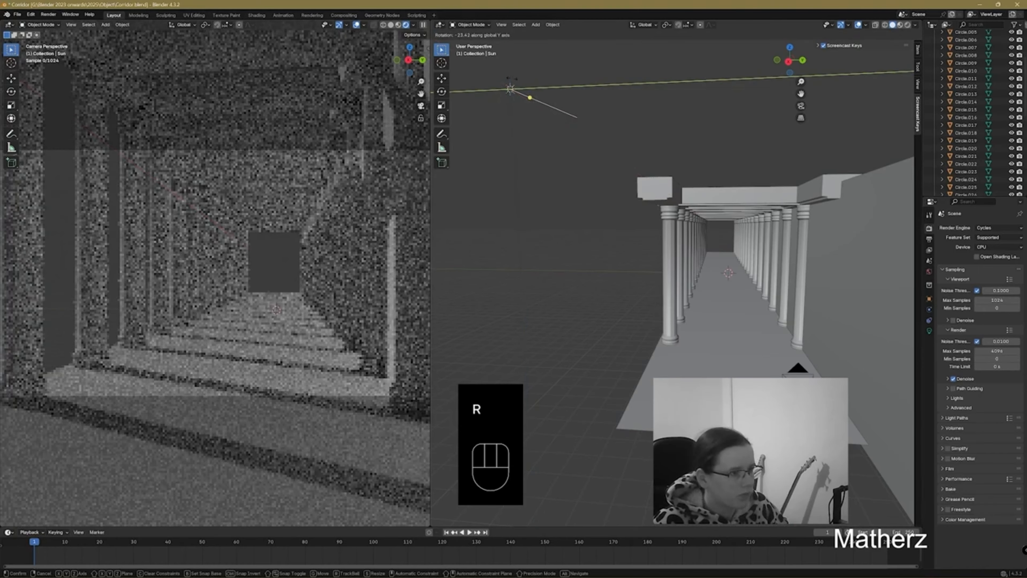
key("z")
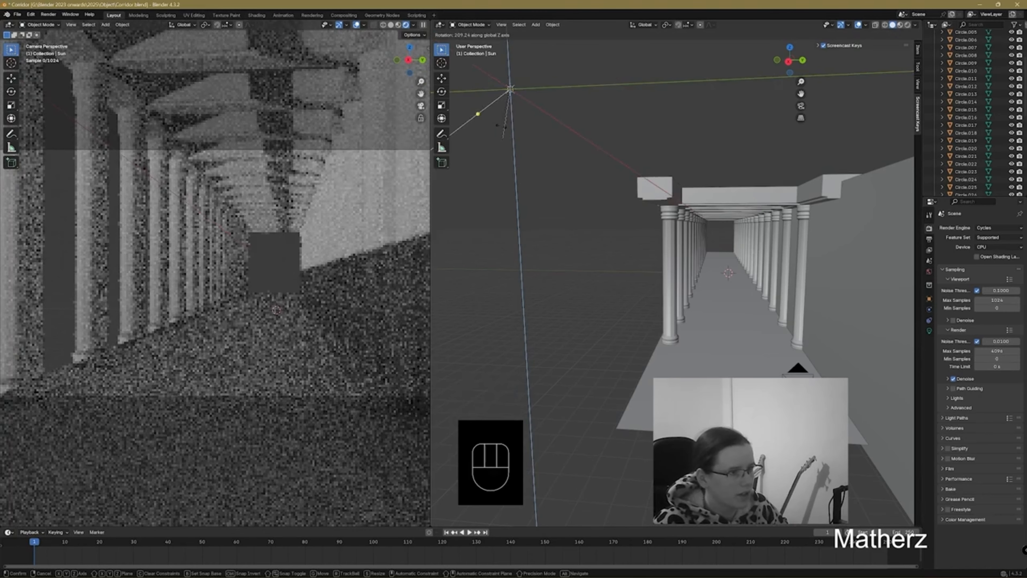